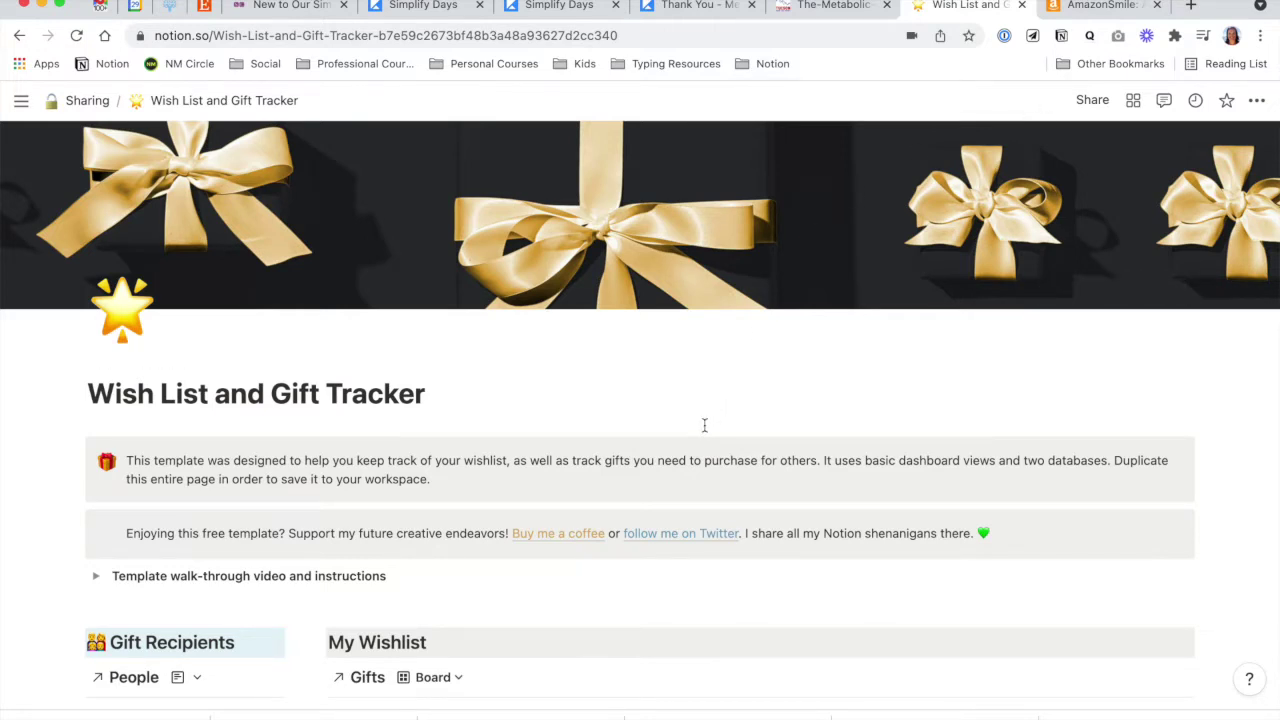
# Step: Review the gift recipients, gift occasions and wishlist on the tracker page, and view the full People database
pyautogui.scroll(-2, 704, 426)
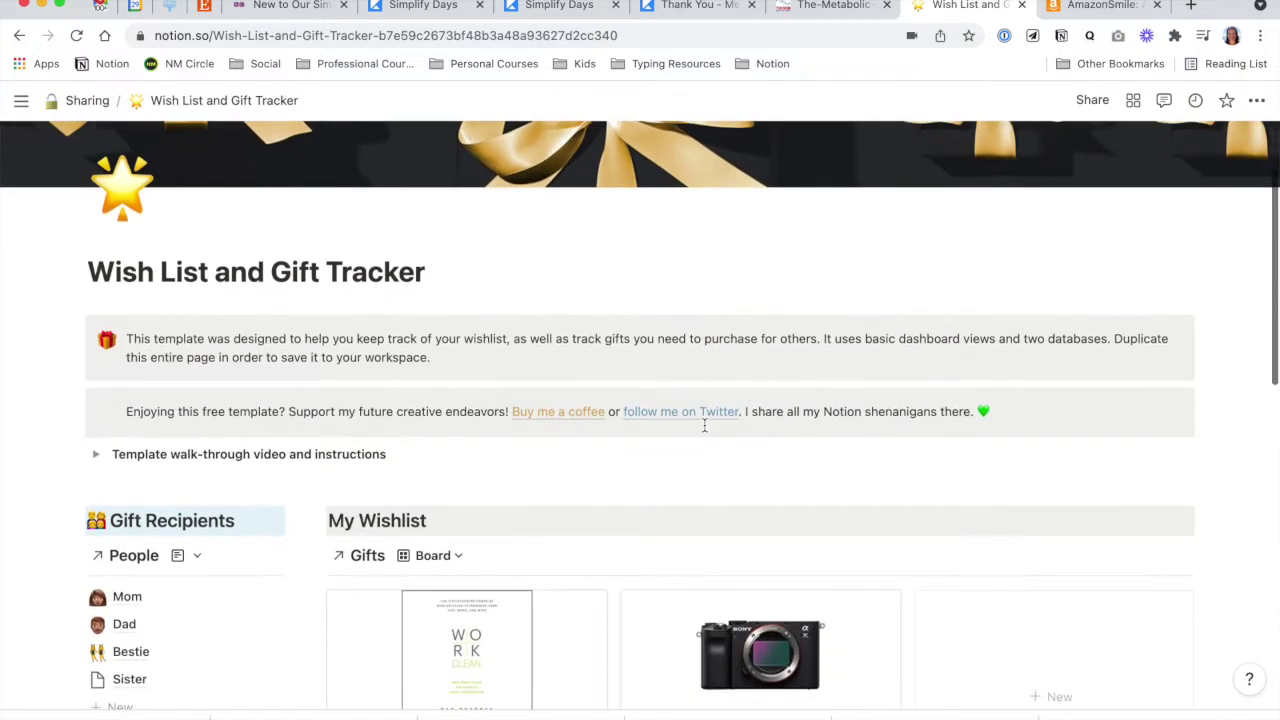
pyautogui.scroll(-3, 704, 426)
pyautogui.scroll(-2, 705, 430)
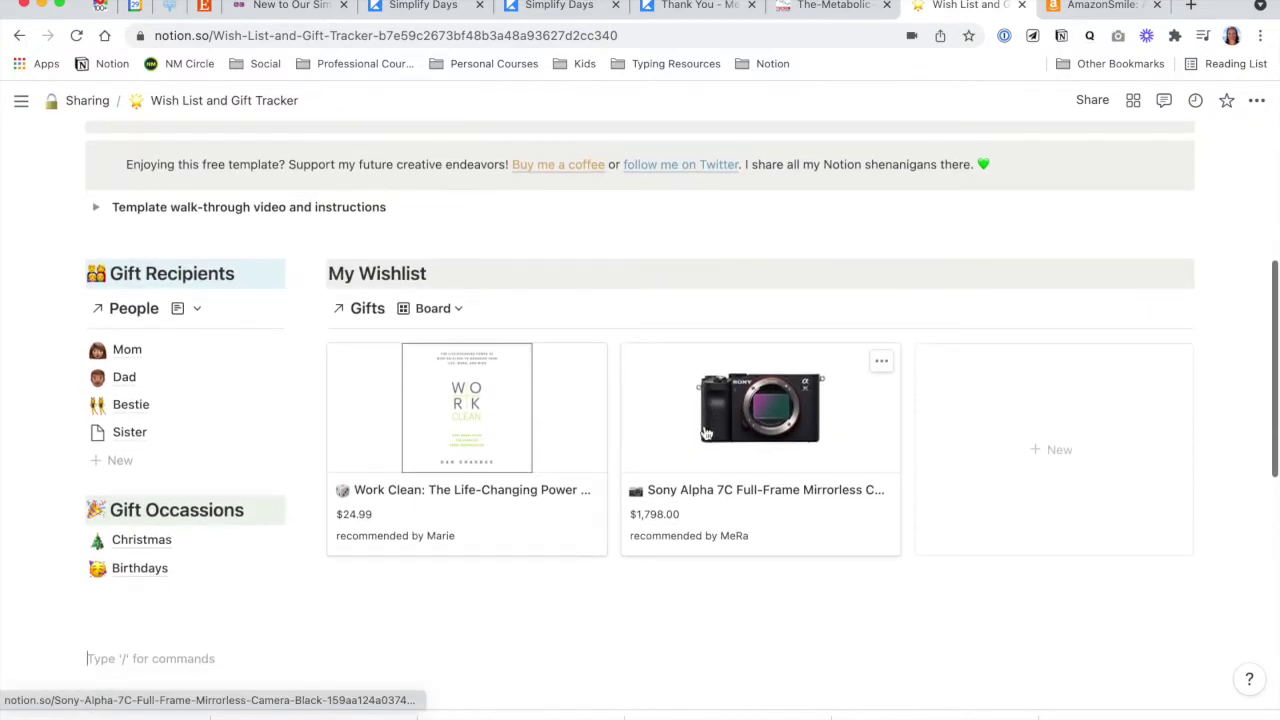
pyautogui.scroll(-2, 704, 432)
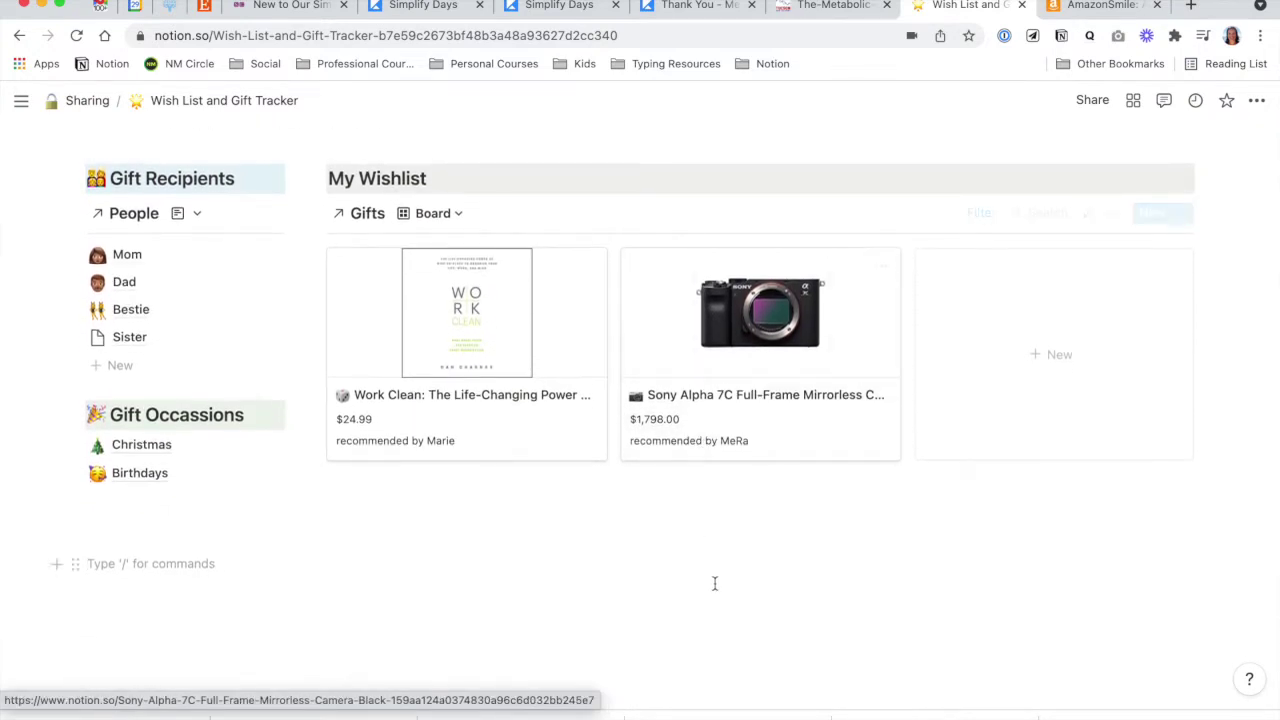
pyautogui.click(714, 583)
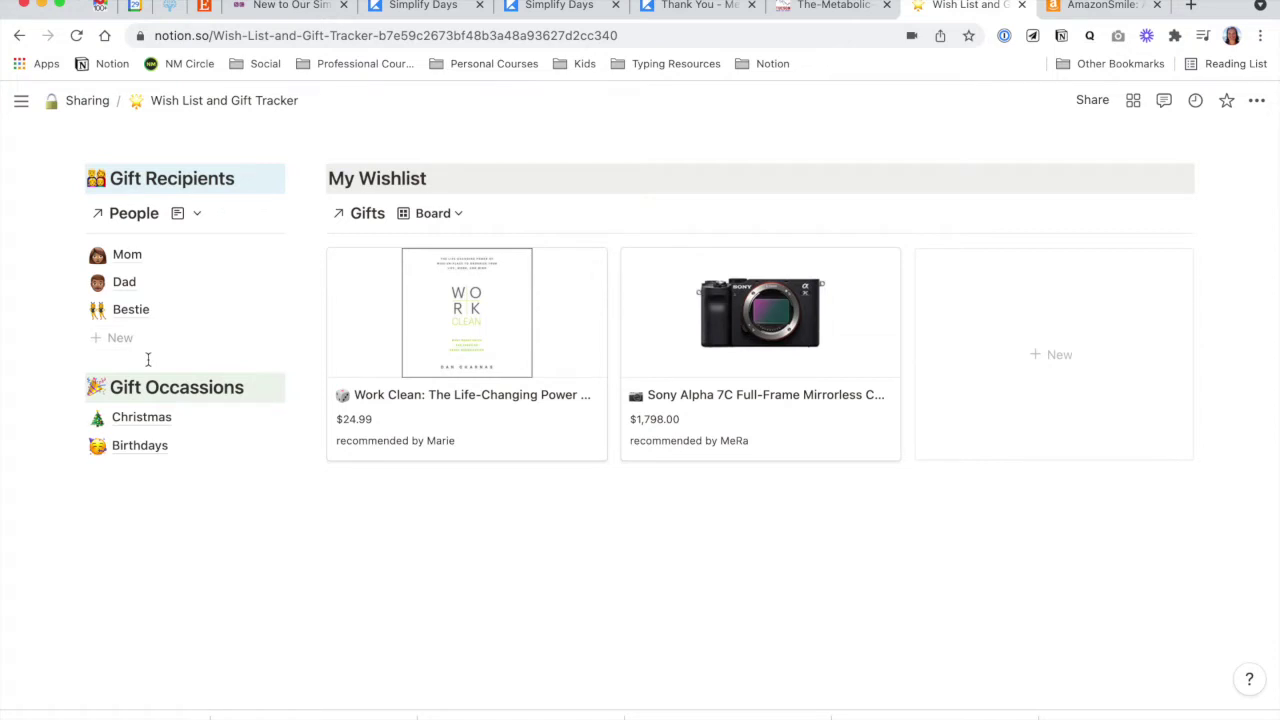
pyautogui.click(130, 216)
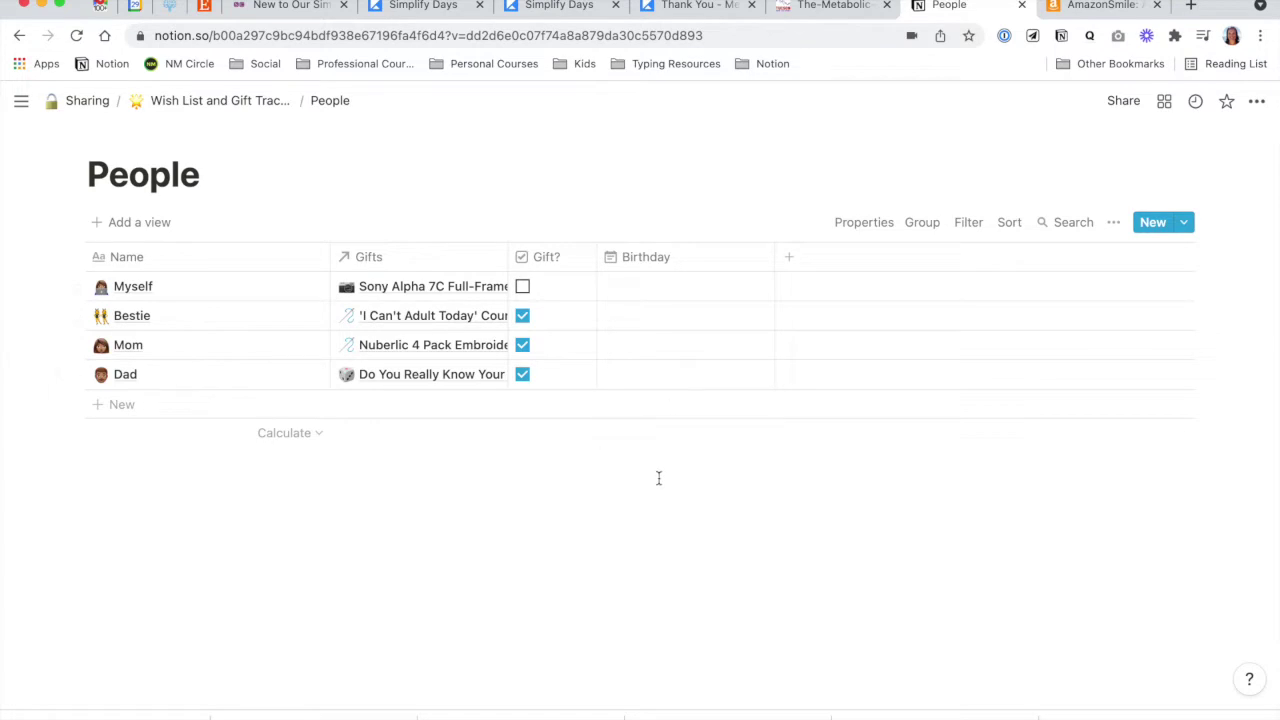
pyautogui.hscroll(-5, 657, 477)
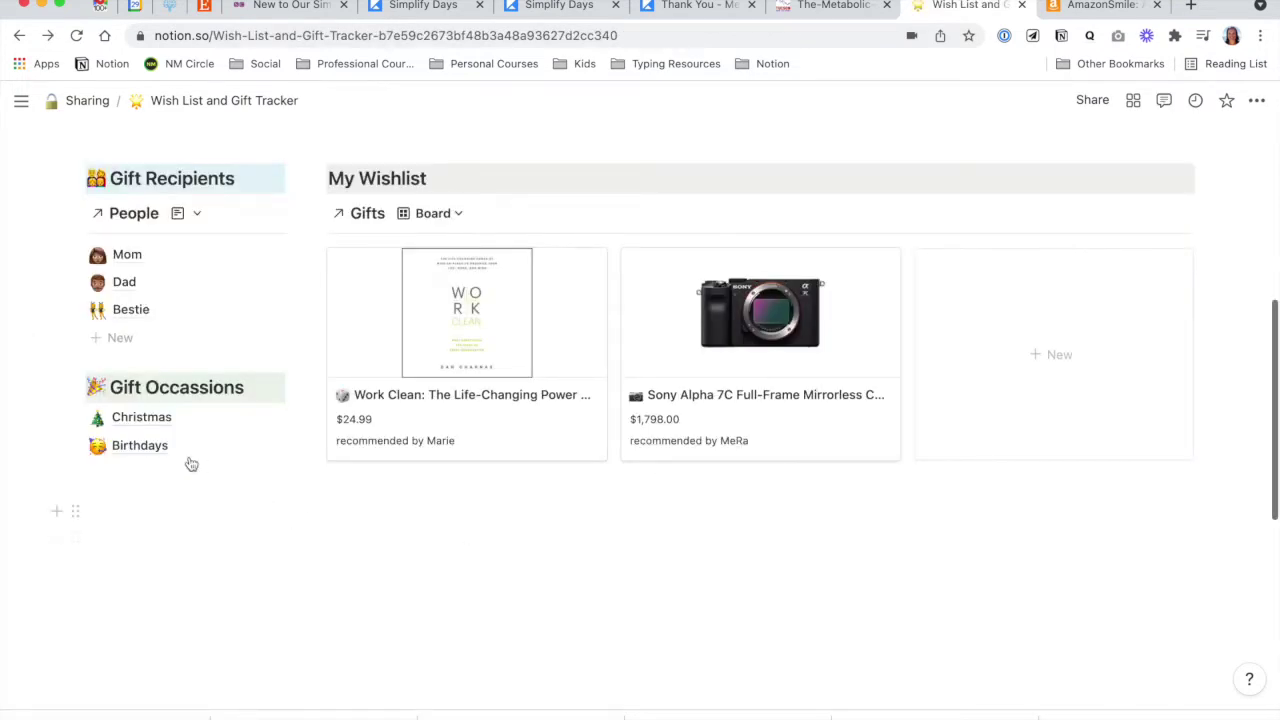
# Step: Add two new gift recipients named Sister and Brother to the People list
pyautogui.click(119, 339)
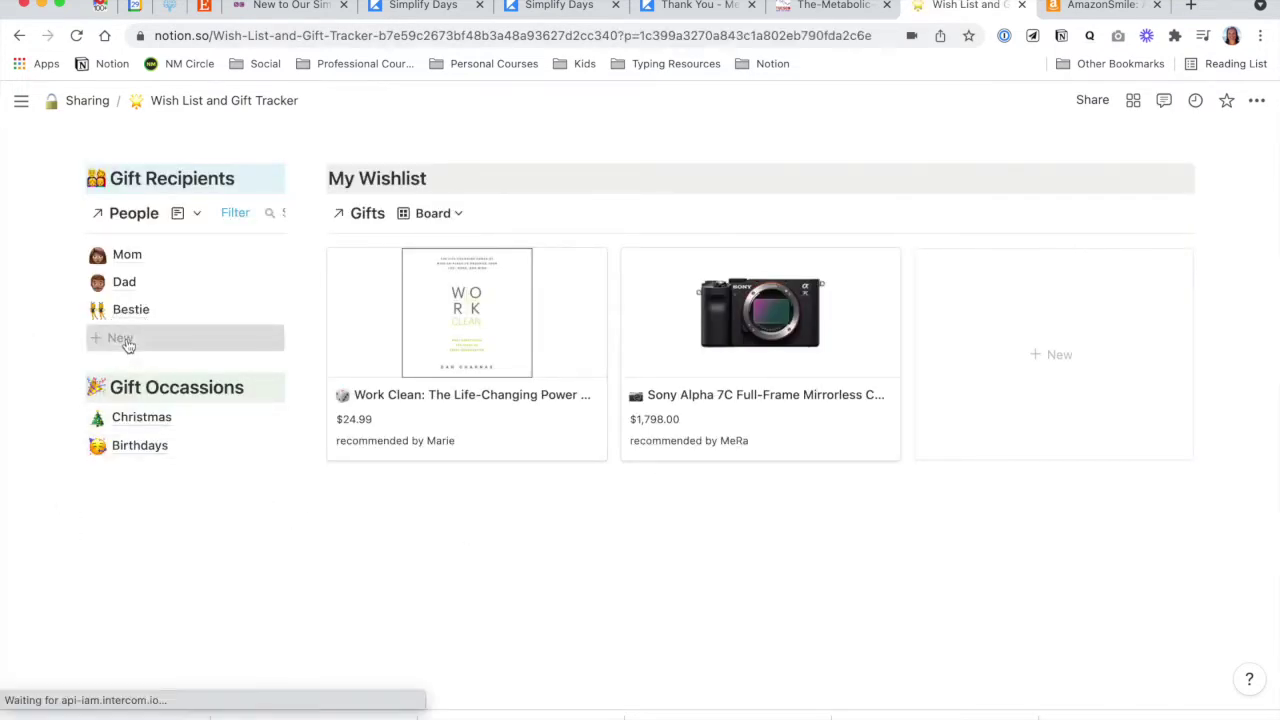
pyautogui.write('Sister')
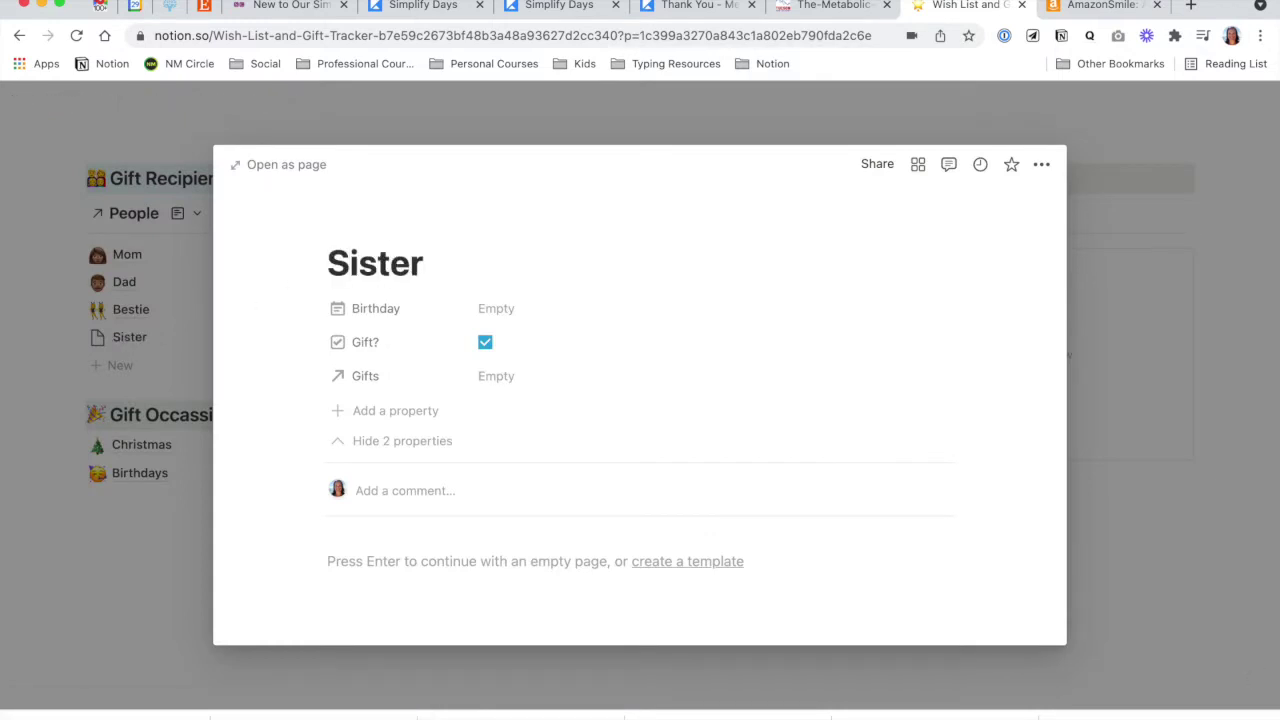
pyautogui.press('Escape')
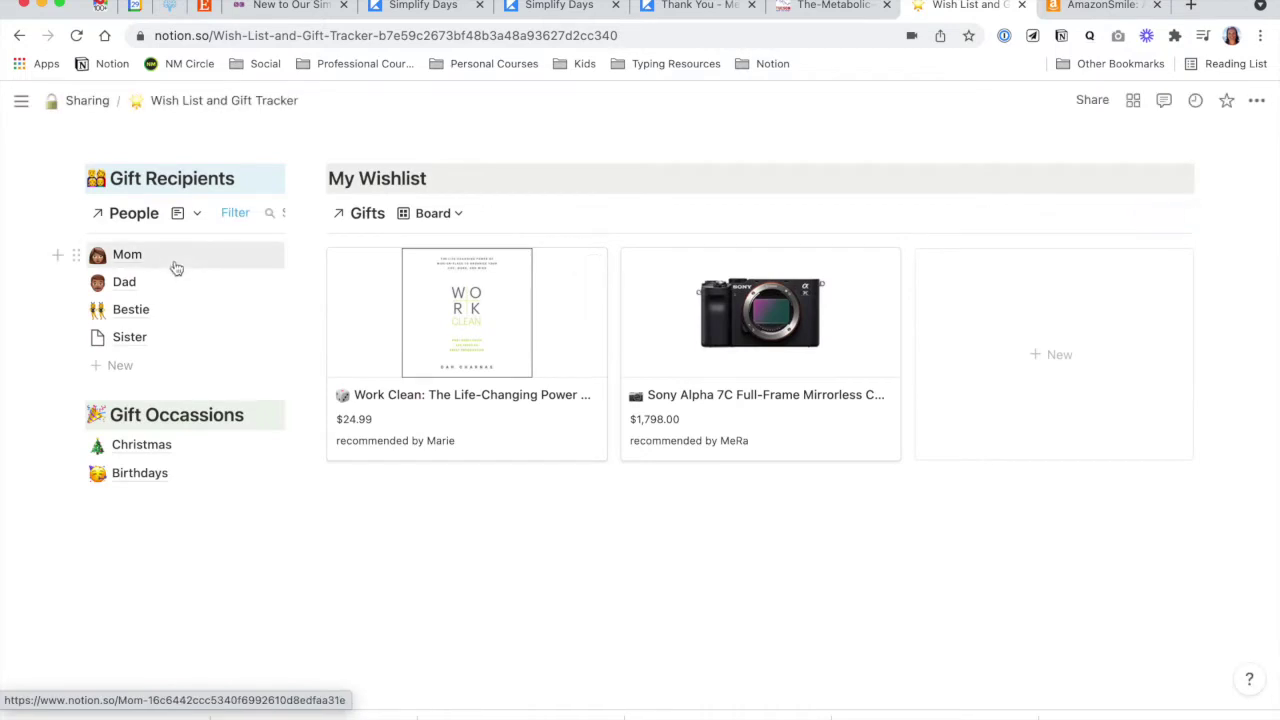
pyautogui.click(124, 369)
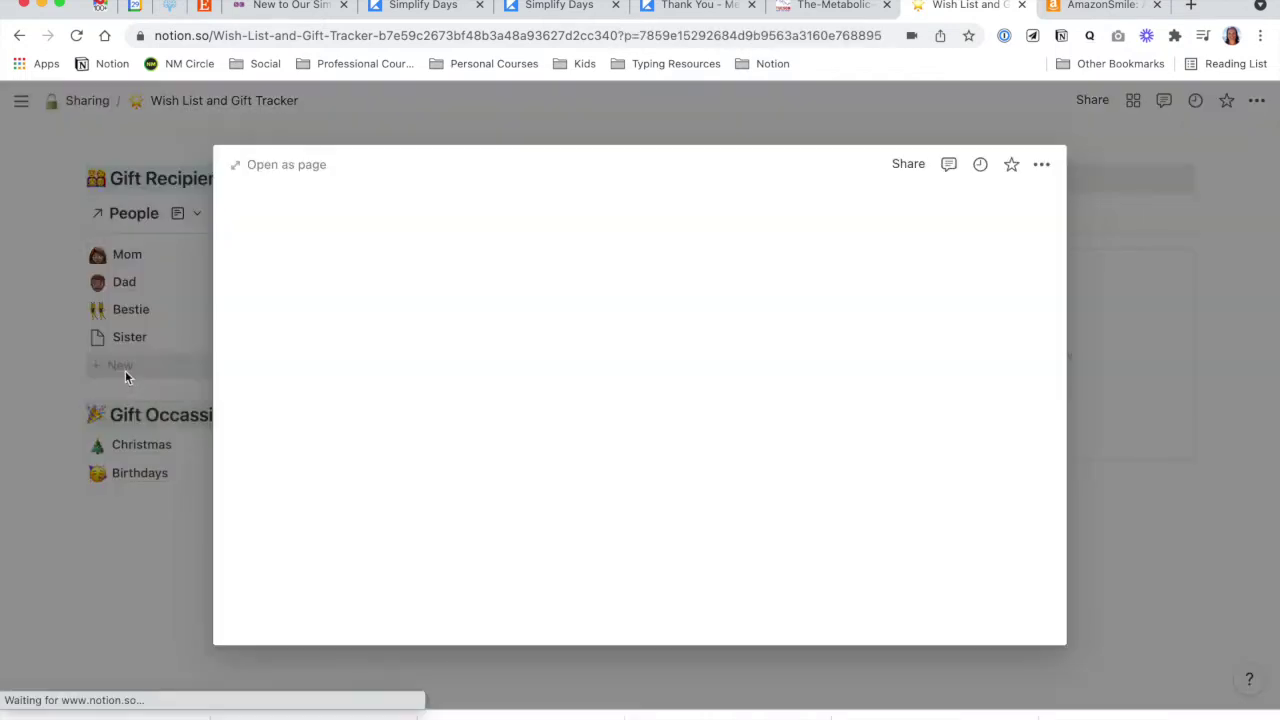
pyautogui.write('Brother')
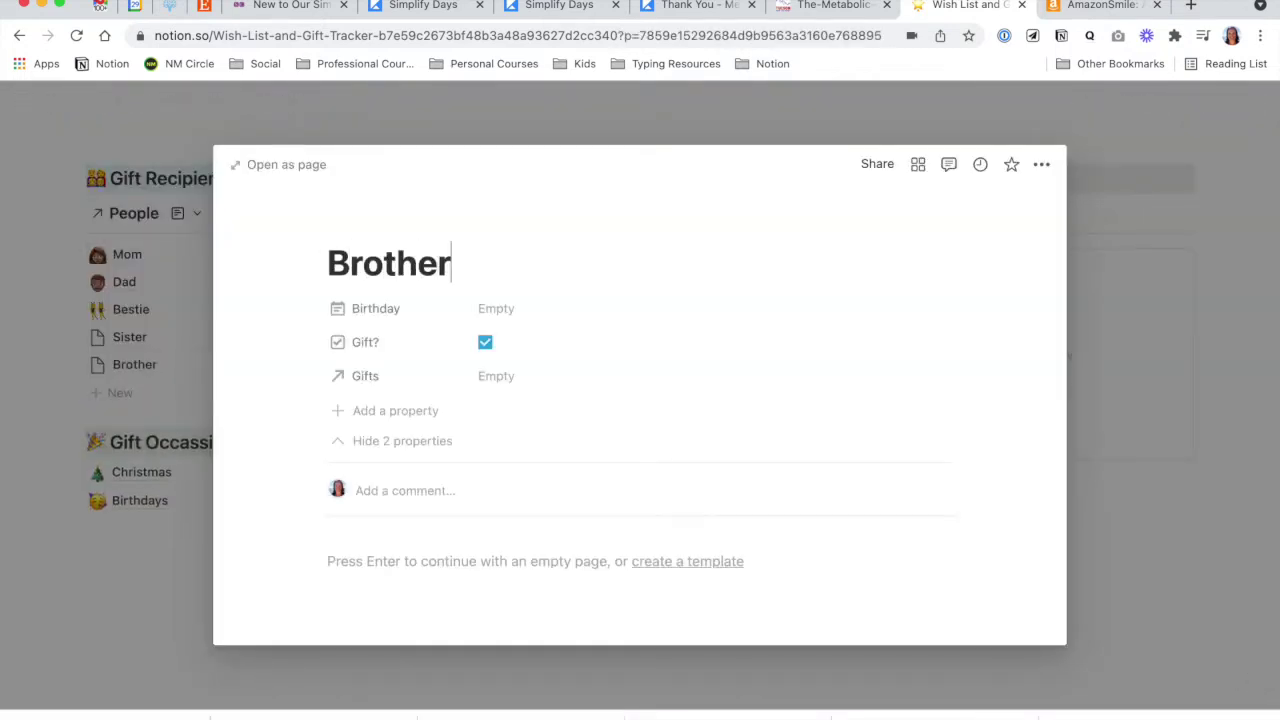
pyautogui.click(61, 313)
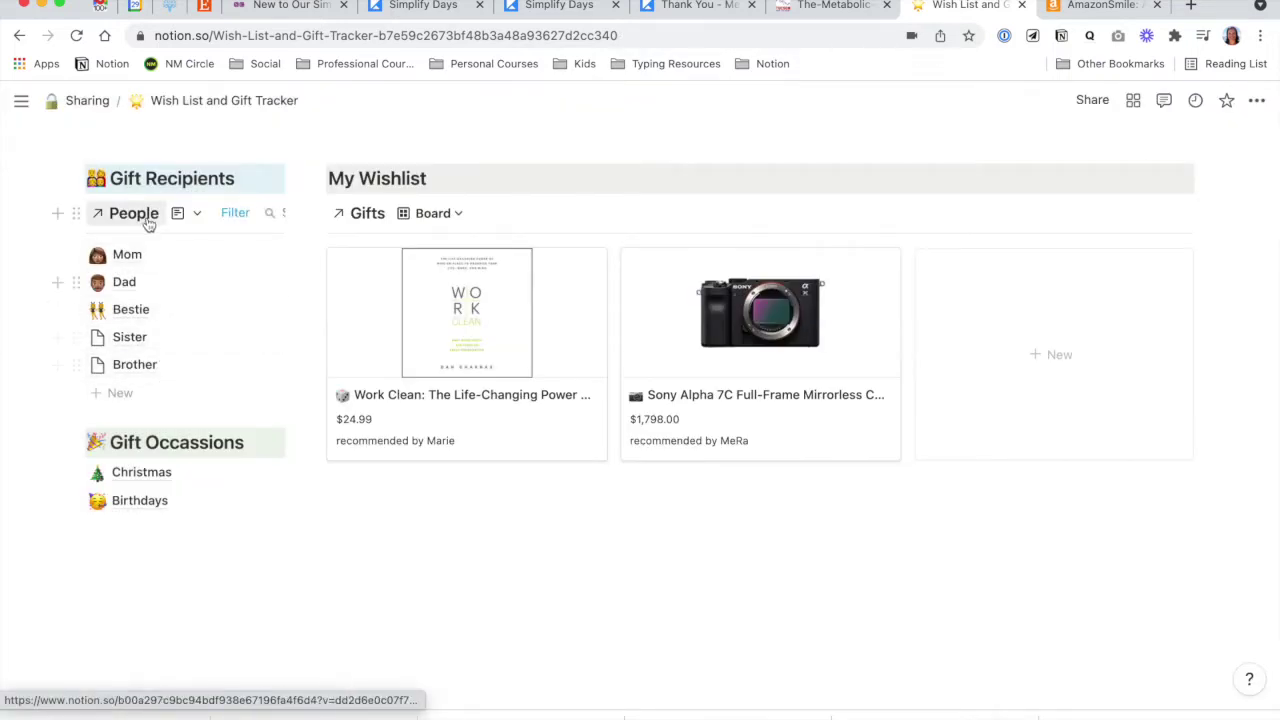
# Step: Set the birthday date in the Sister recipient's page
pyautogui.click(142, 342)
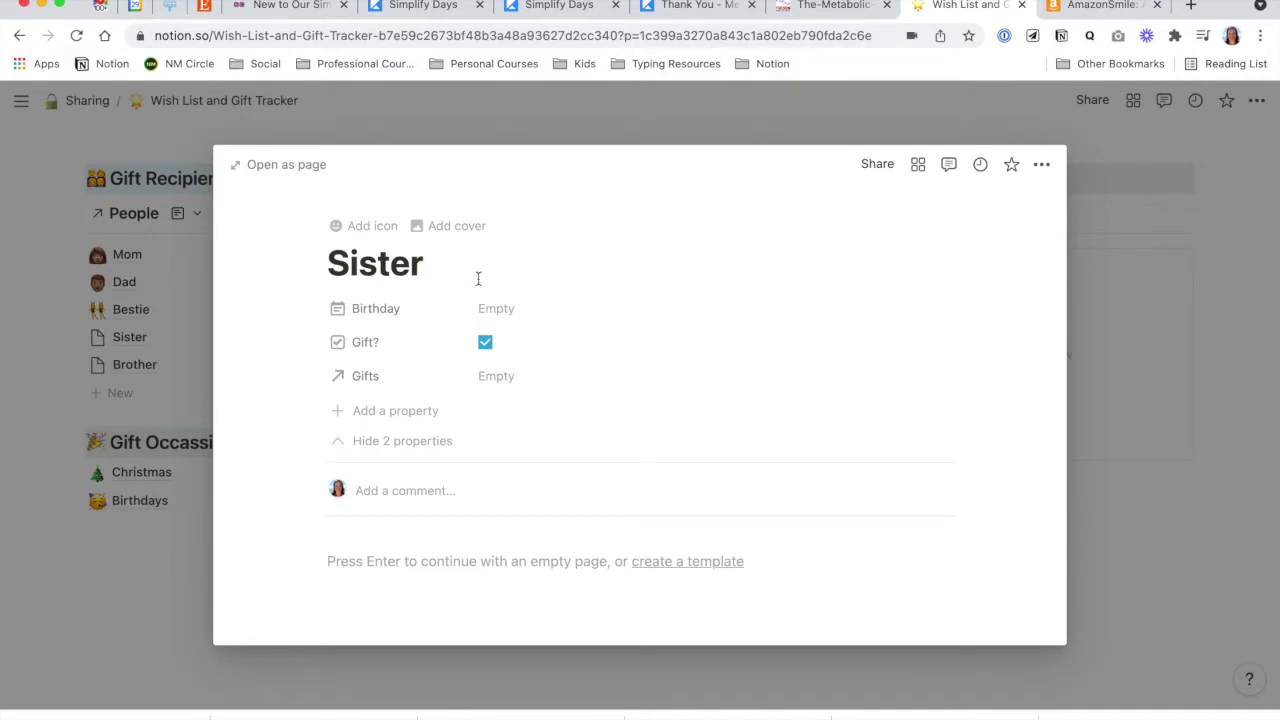
pyautogui.click(526, 310)
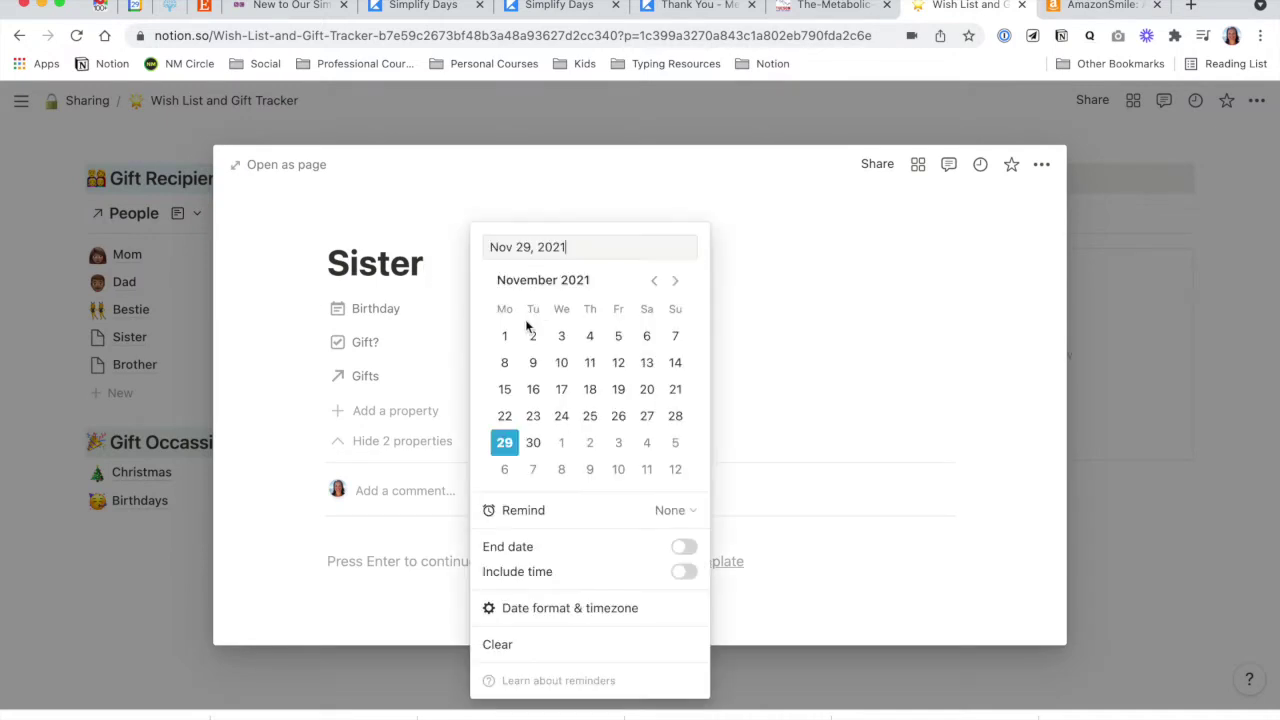
pyautogui.click(533, 442)
pyautogui.click(461, 416)
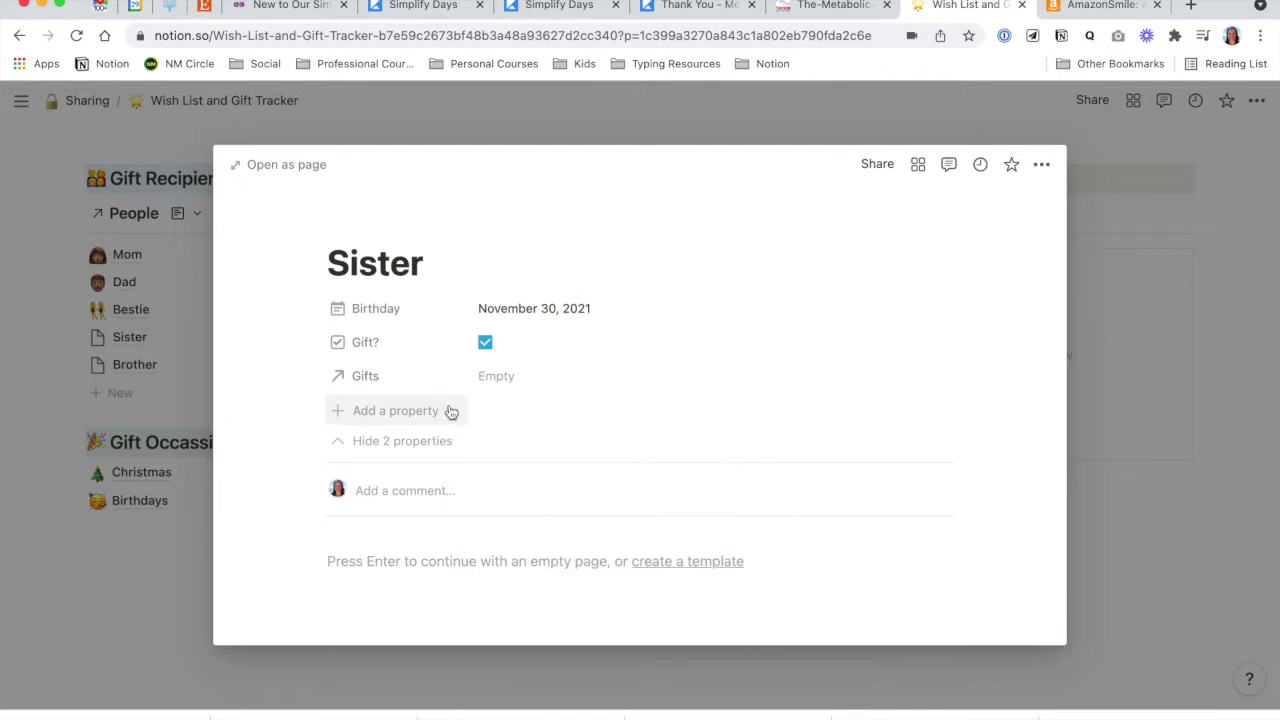
# Step: View the gifts that can be linked to the Sister recipient without choosing one, and close her page
pyautogui.click(525, 378)
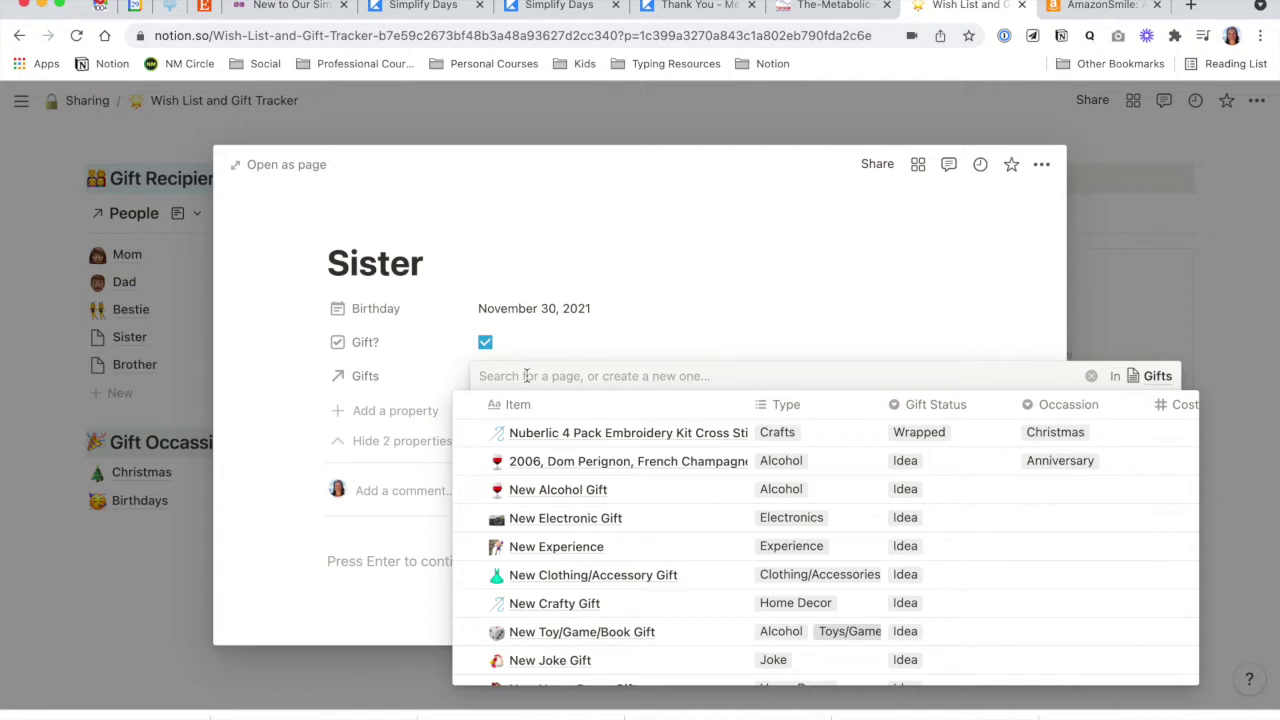
pyautogui.click(285, 480)
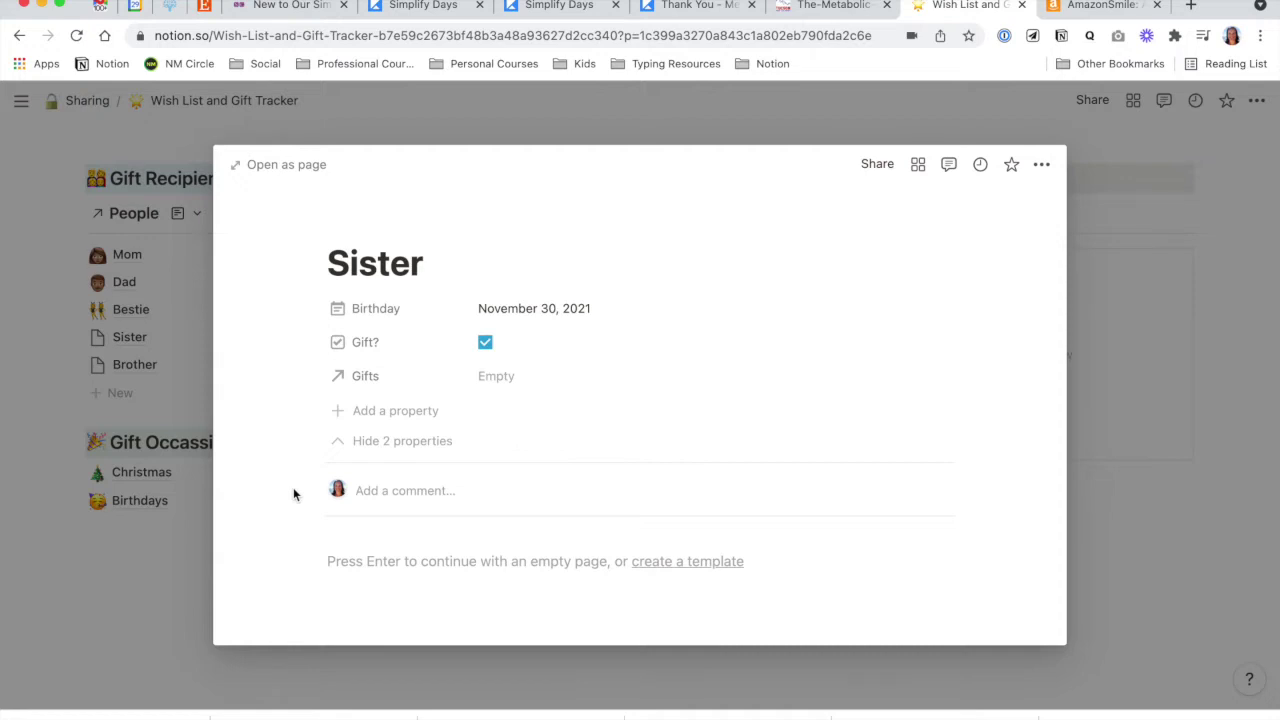
pyautogui.click(160, 552)
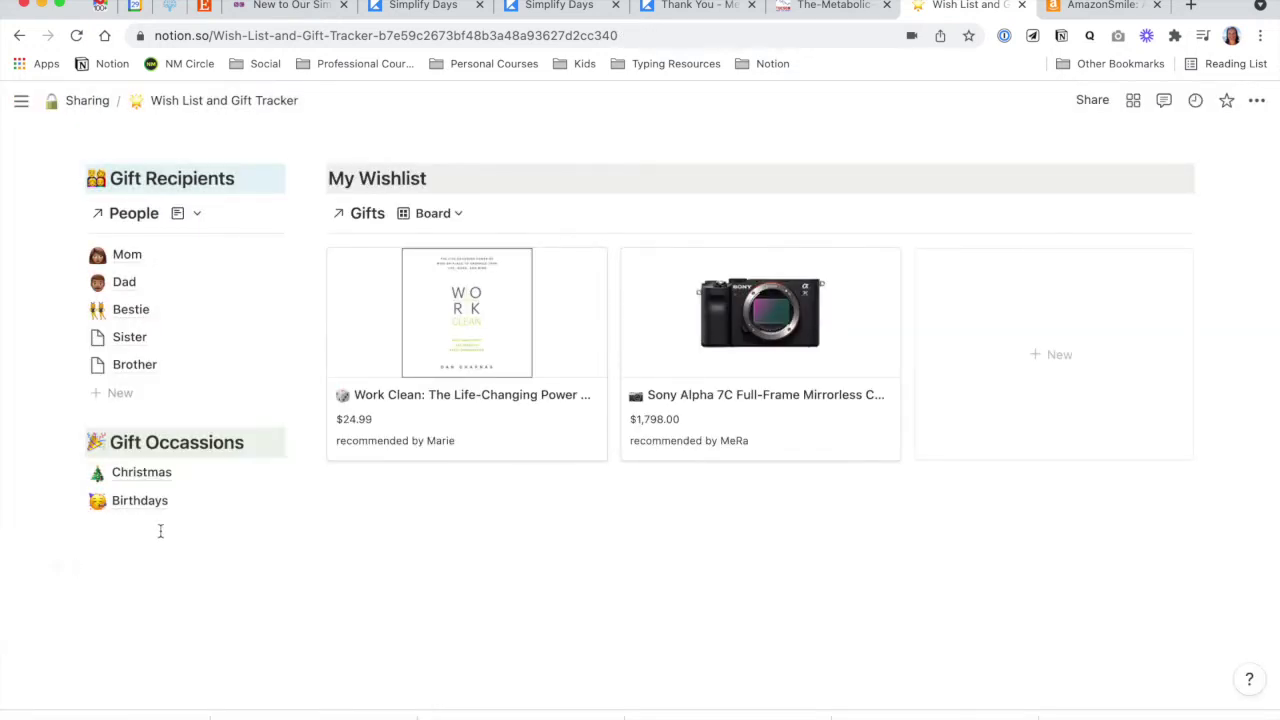
# Step: Examine the Birthdays occasion page, including its boards of gifts grouped by recipient and by status, and return to the tracker page
pyautogui.scroll(-1, 194, 510)
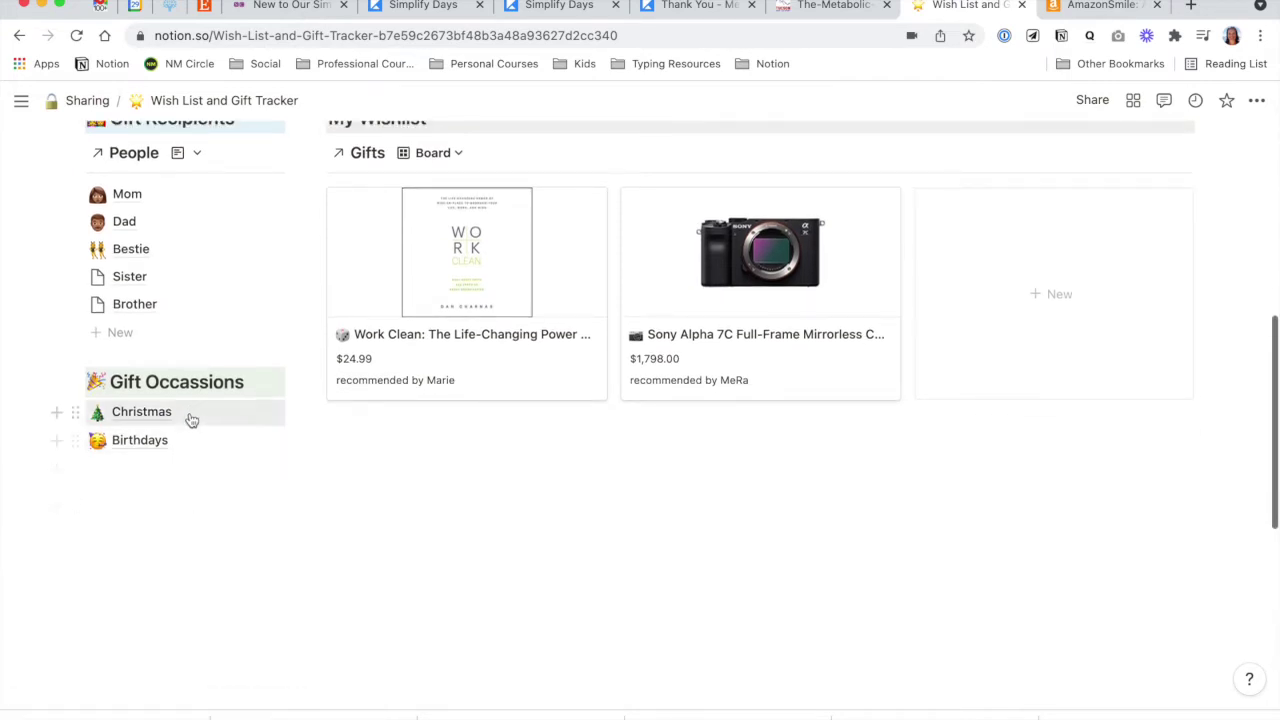
pyautogui.scroll(-1, 183, 457)
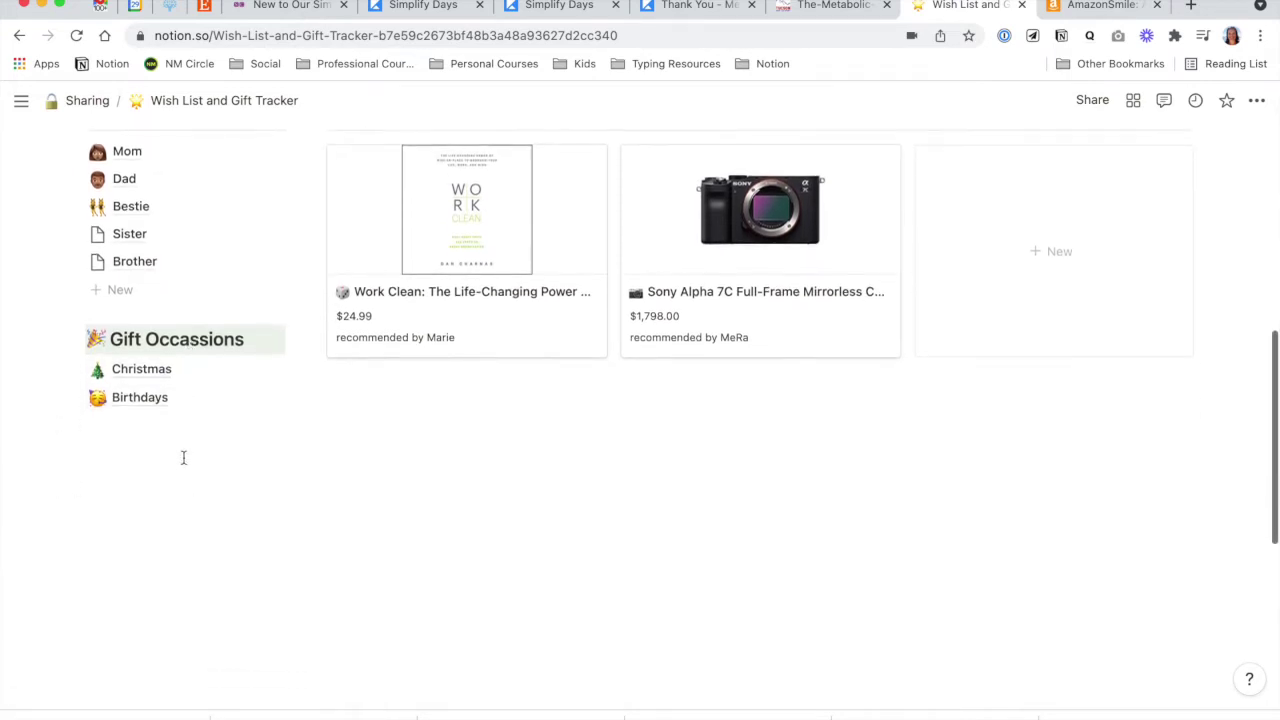
pyautogui.click(138, 398)
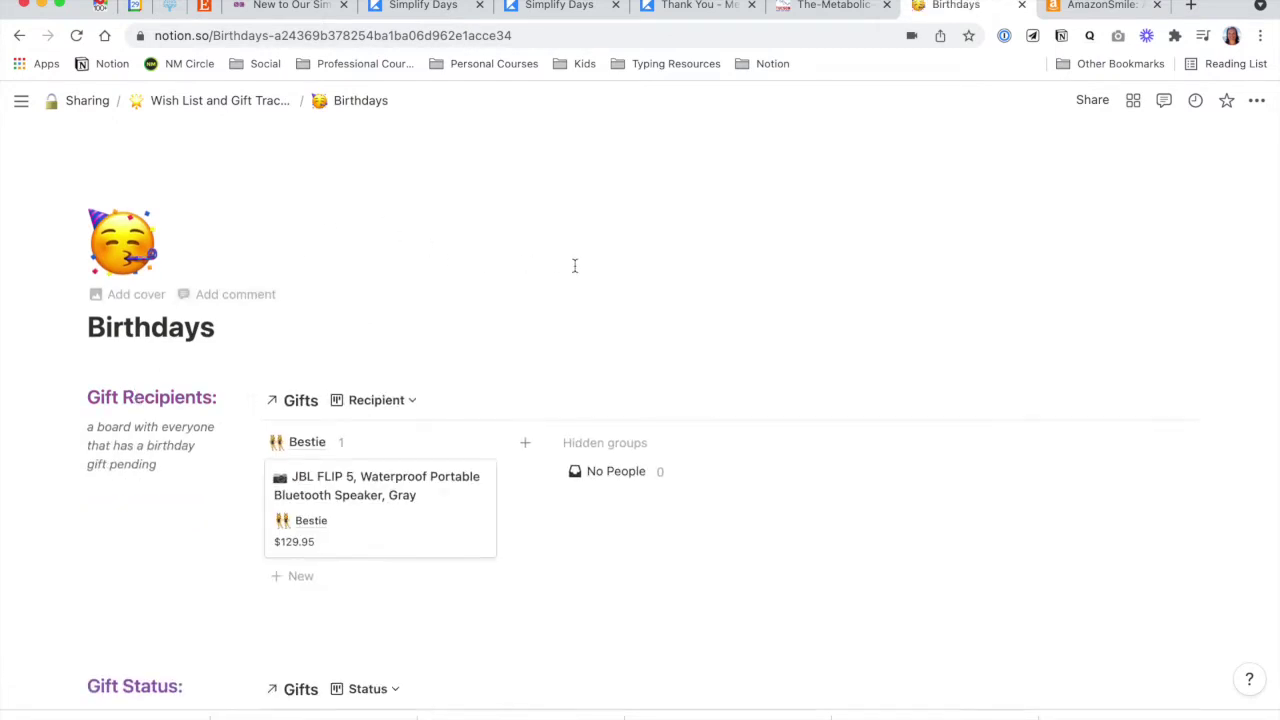
pyautogui.scroll(-3, 575, 265)
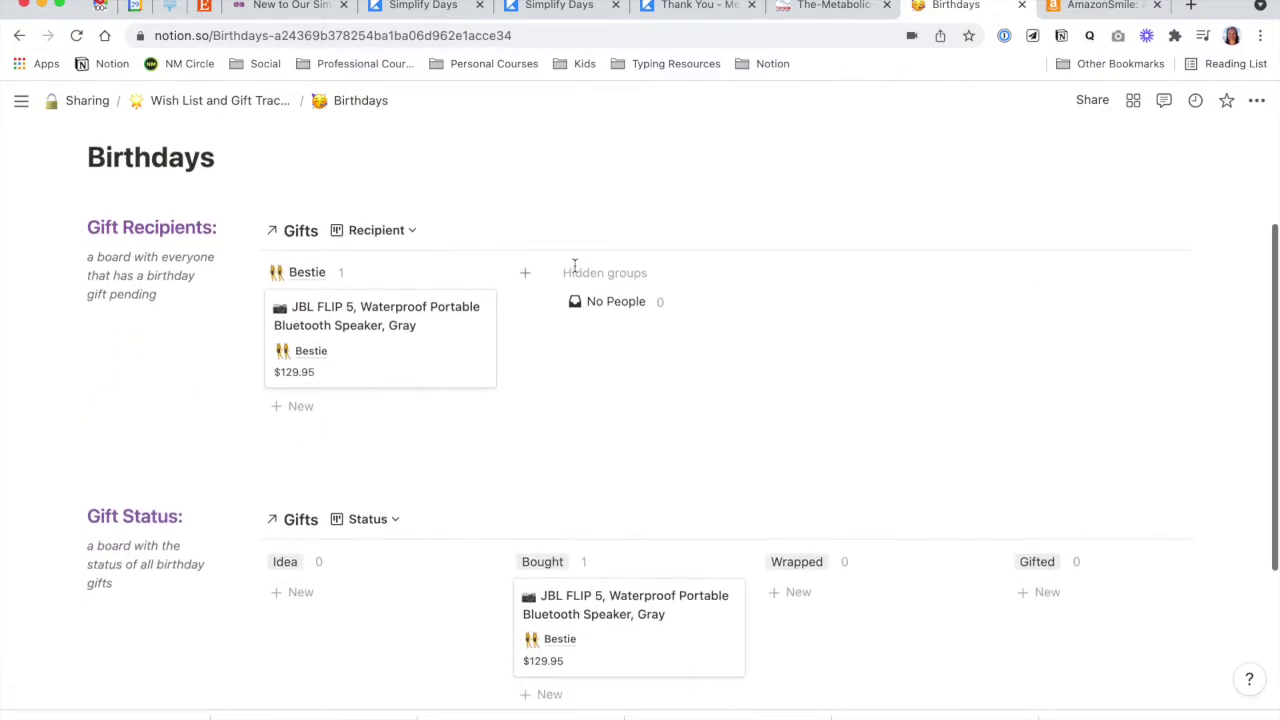
pyautogui.scroll(2, 575, 265)
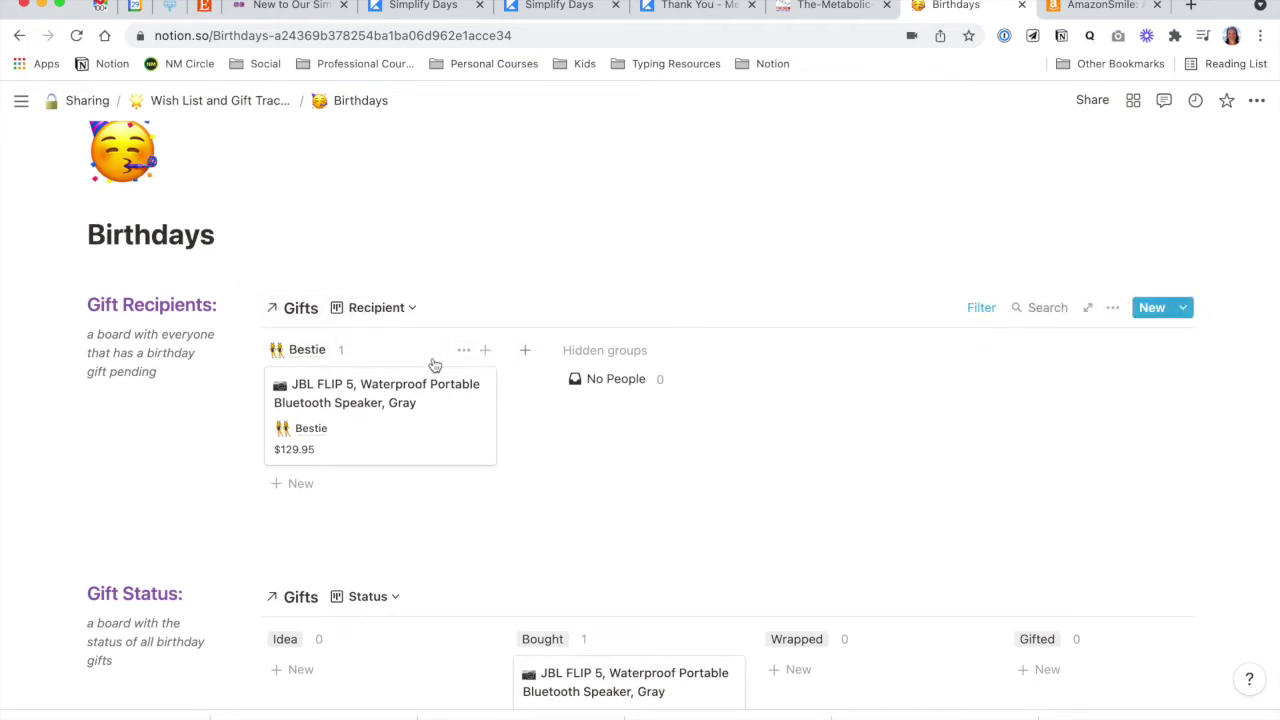
pyautogui.scroll(-1, 435, 365)
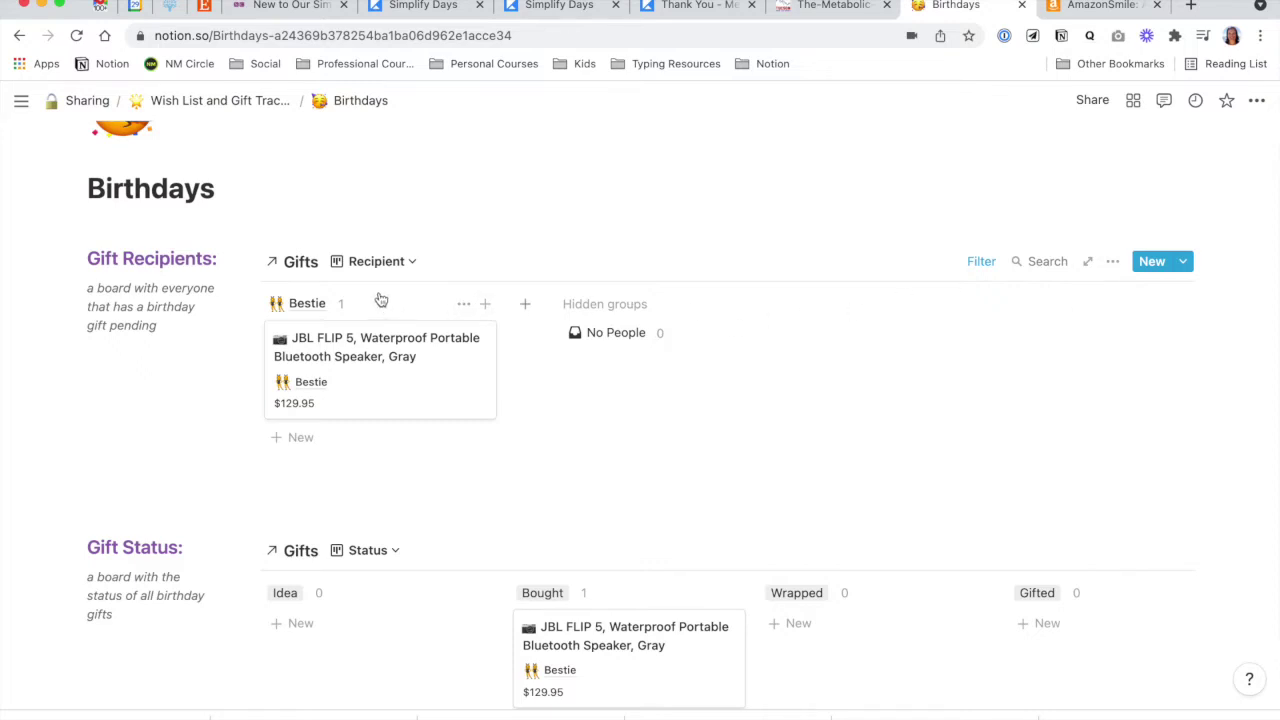
pyautogui.scroll(-5, 471, 389)
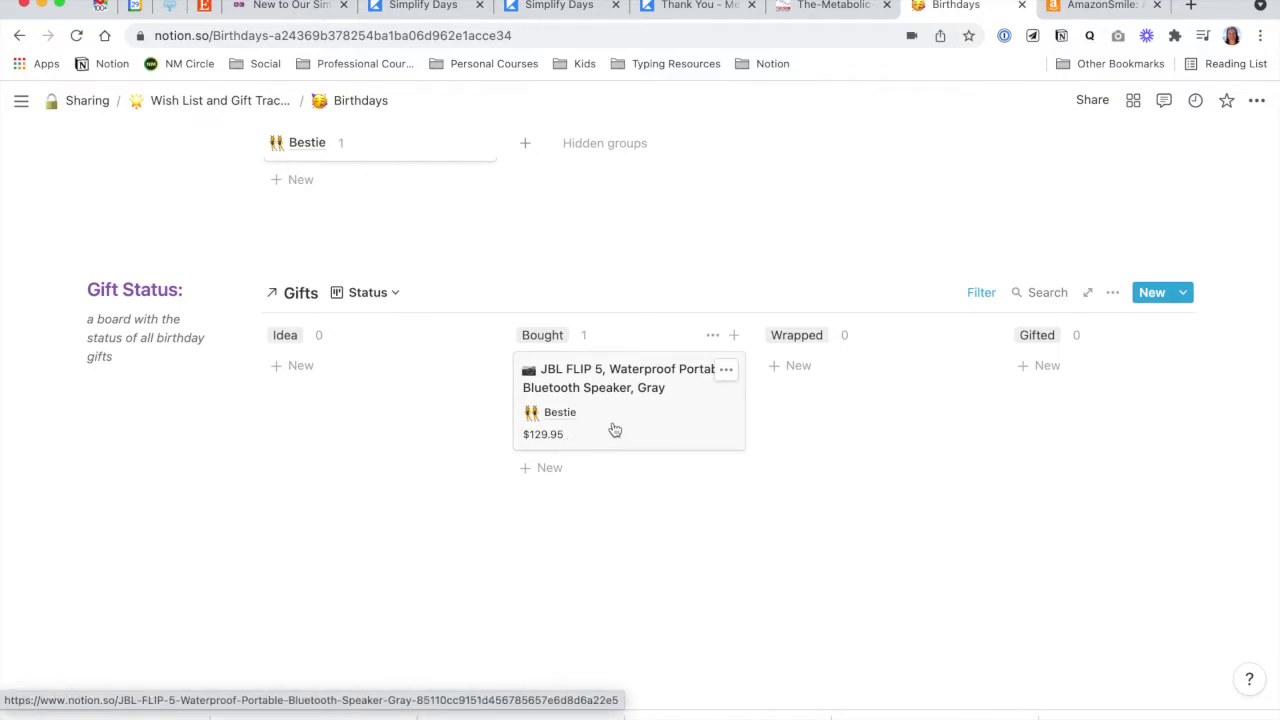
pyautogui.hscroll(3, 611, 429)
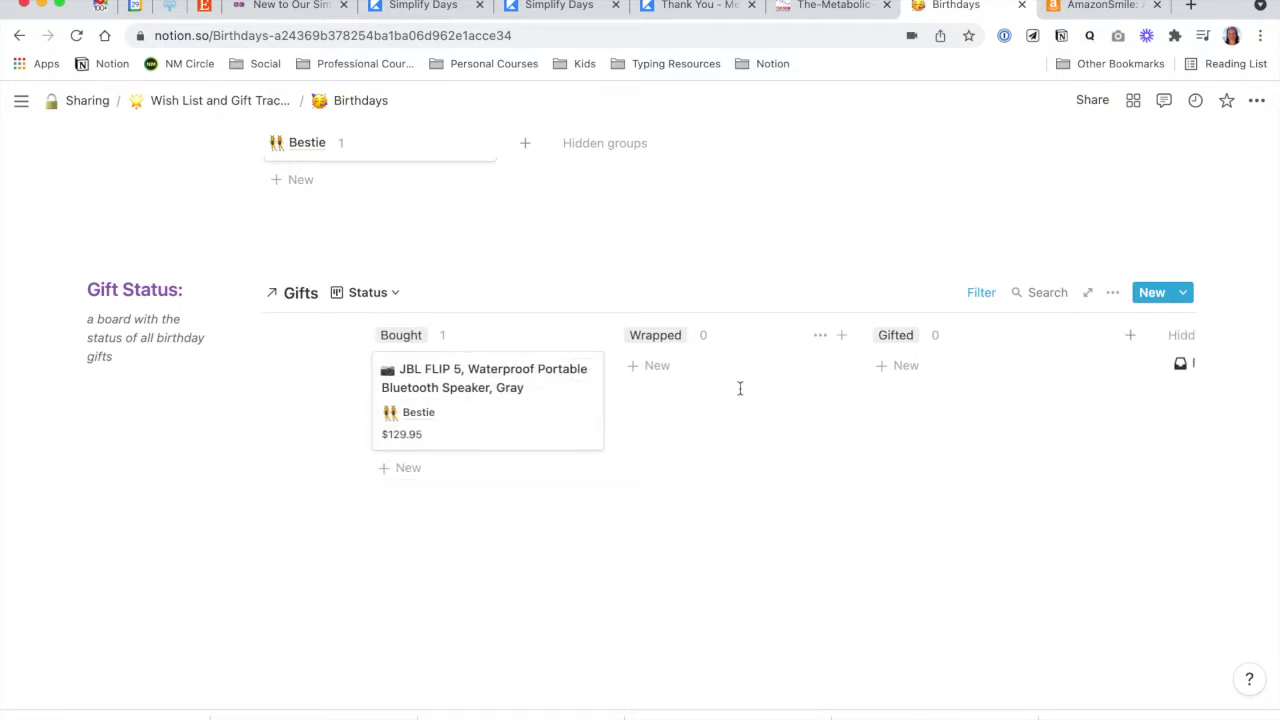
pyautogui.hscroll(3, 740, 386)
pyautogui.hscroll(-6, 786, 394)
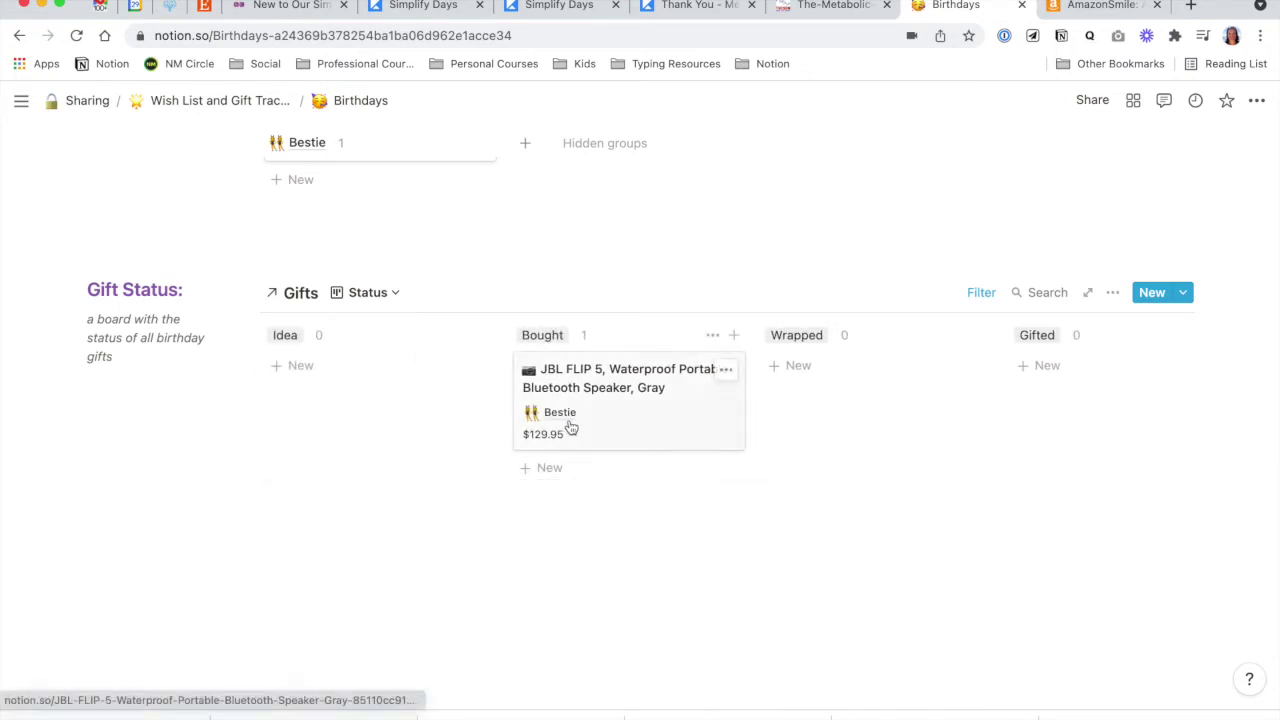
pyautogui.scroll(2, 571, 428)
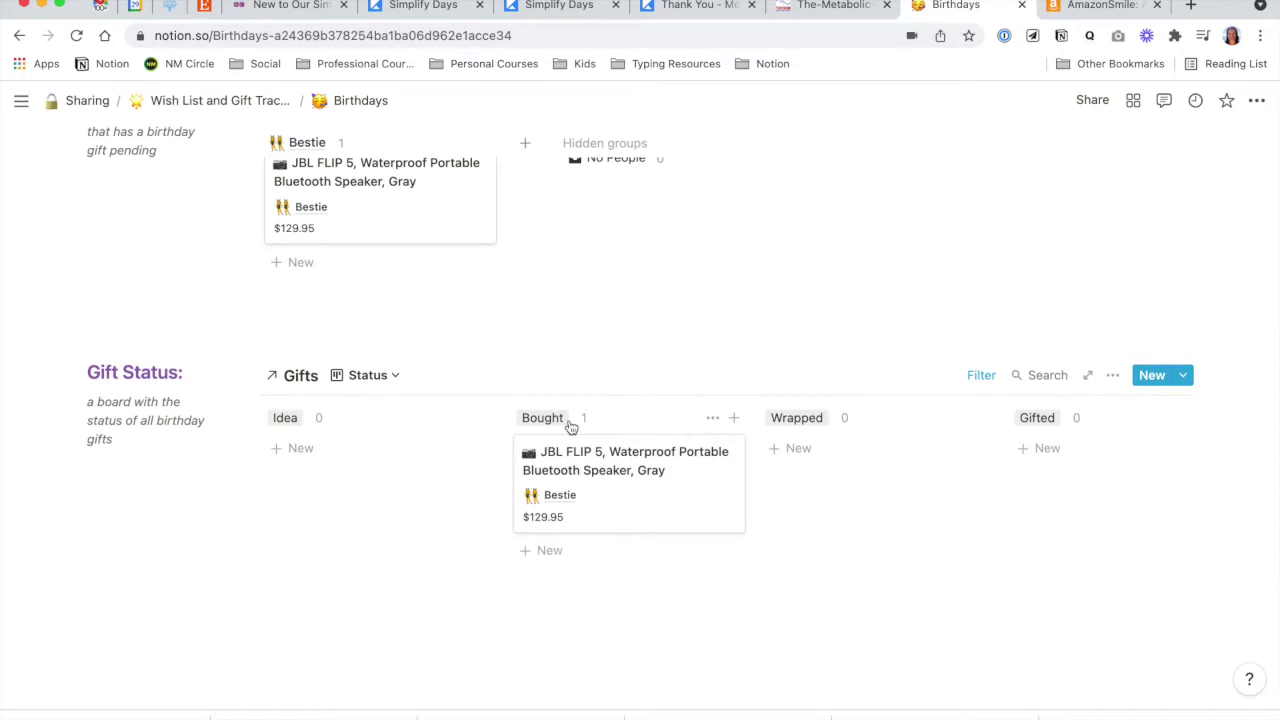
pyautogui.scroll(8, 571, 428)
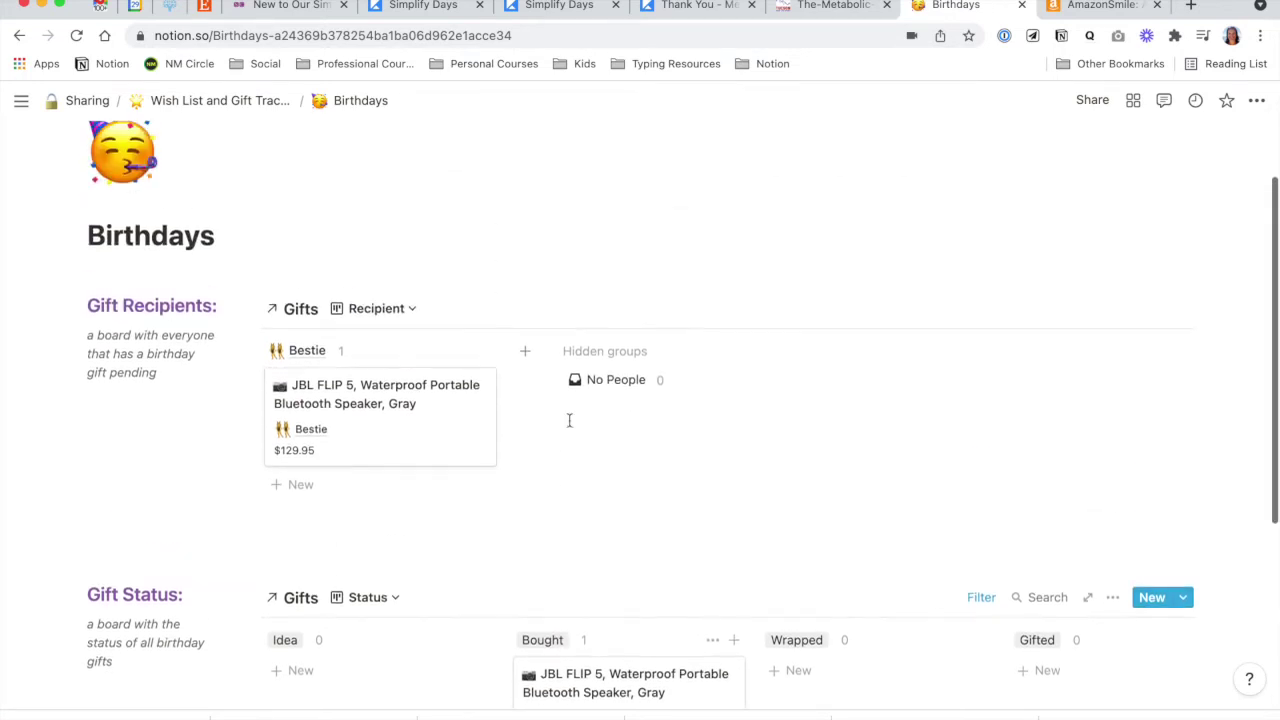
pyautogui.hscroll(-5, 569, 420)
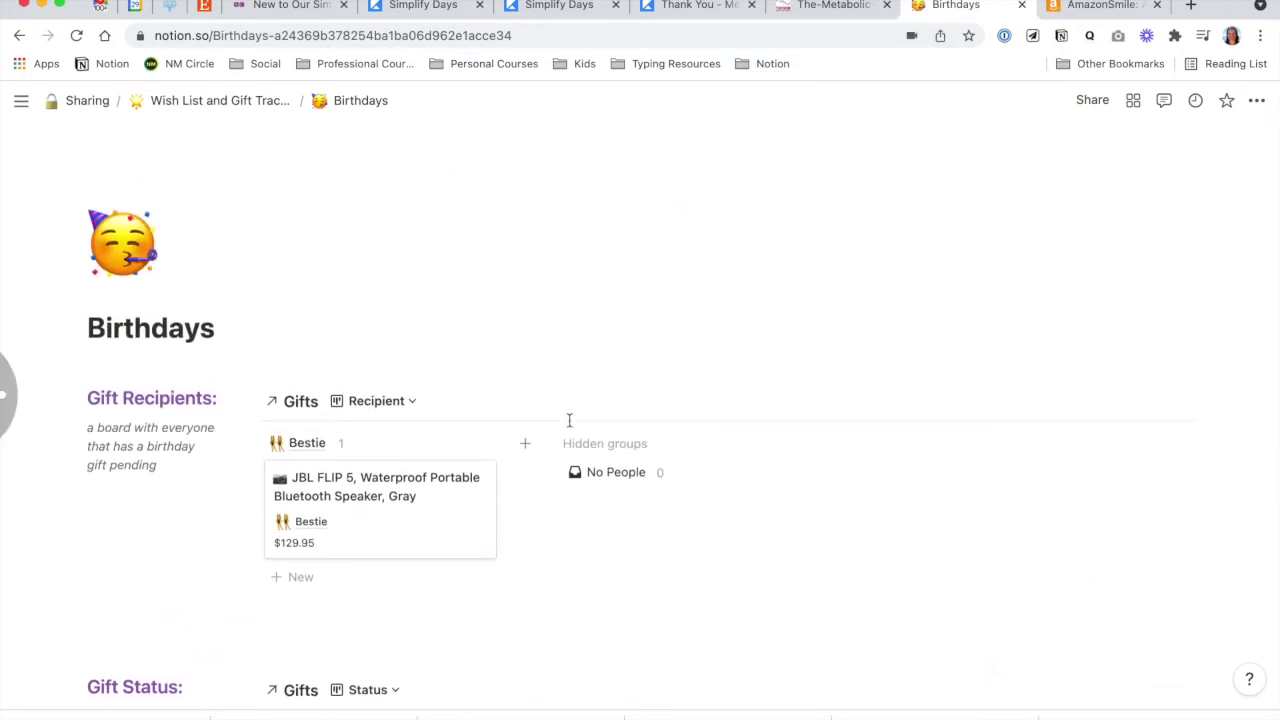
# Step: Open the Mom recipient as a full page and review her linked gifts and the gift lists for each occasion
pyautogui.scroll(3, 190, 390)
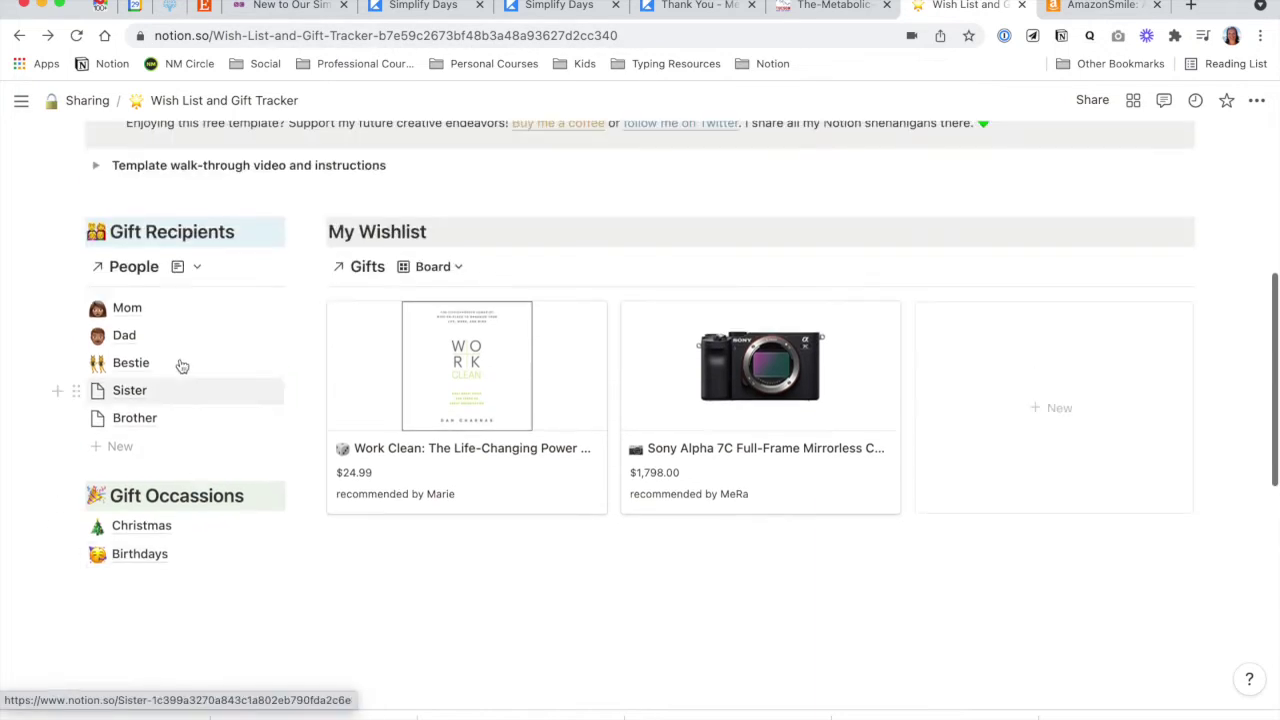
pyautogui.click(128, 309)
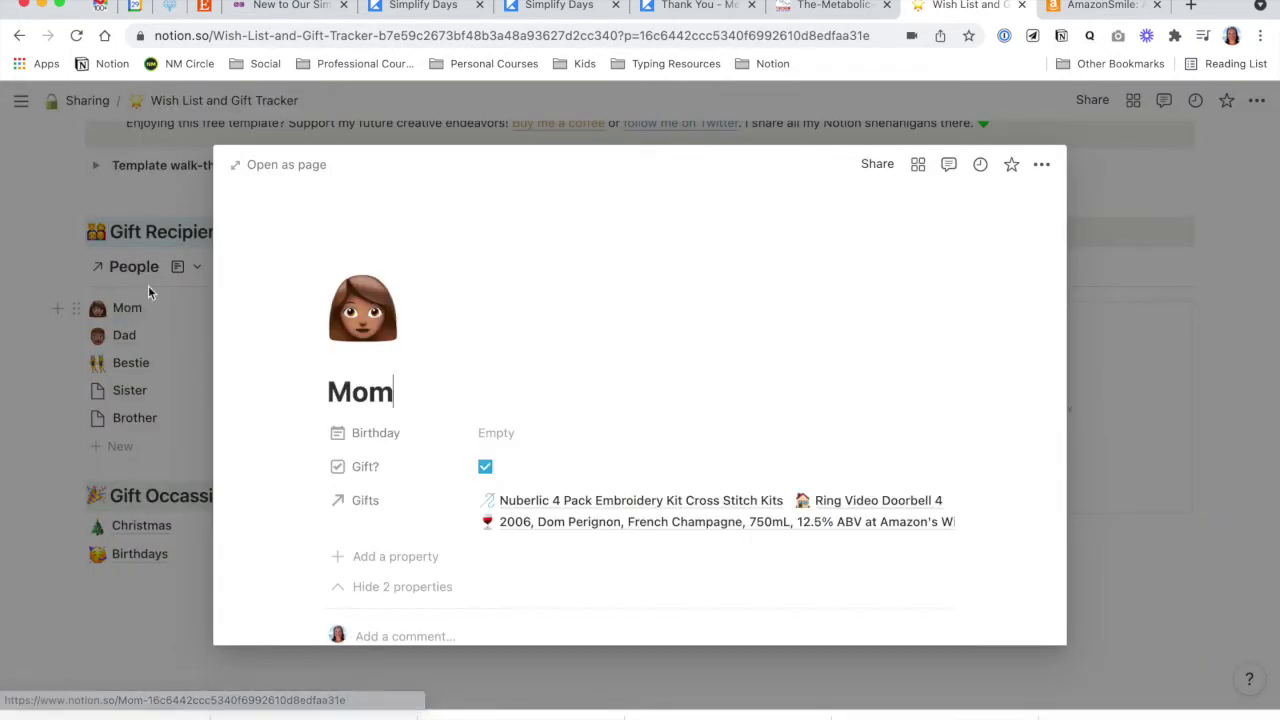
pyautogui.click(285, 165)
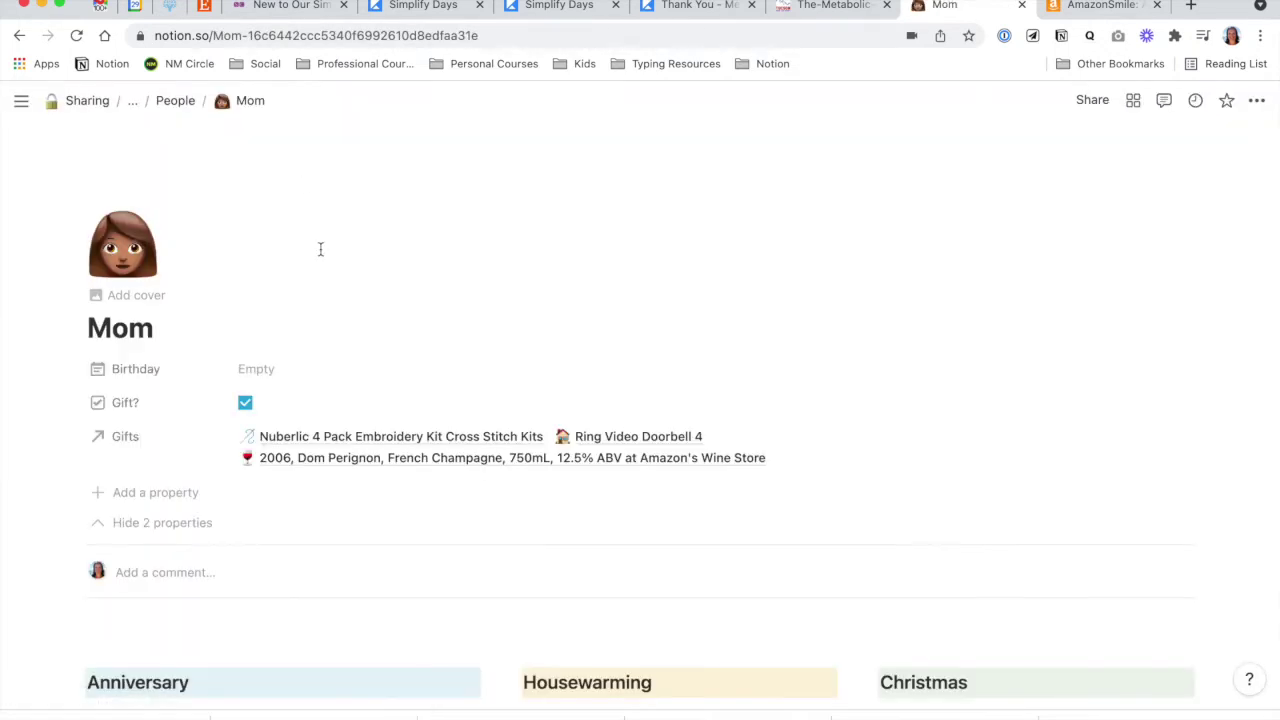
pyautogui.scroll(-5, 457, 320)
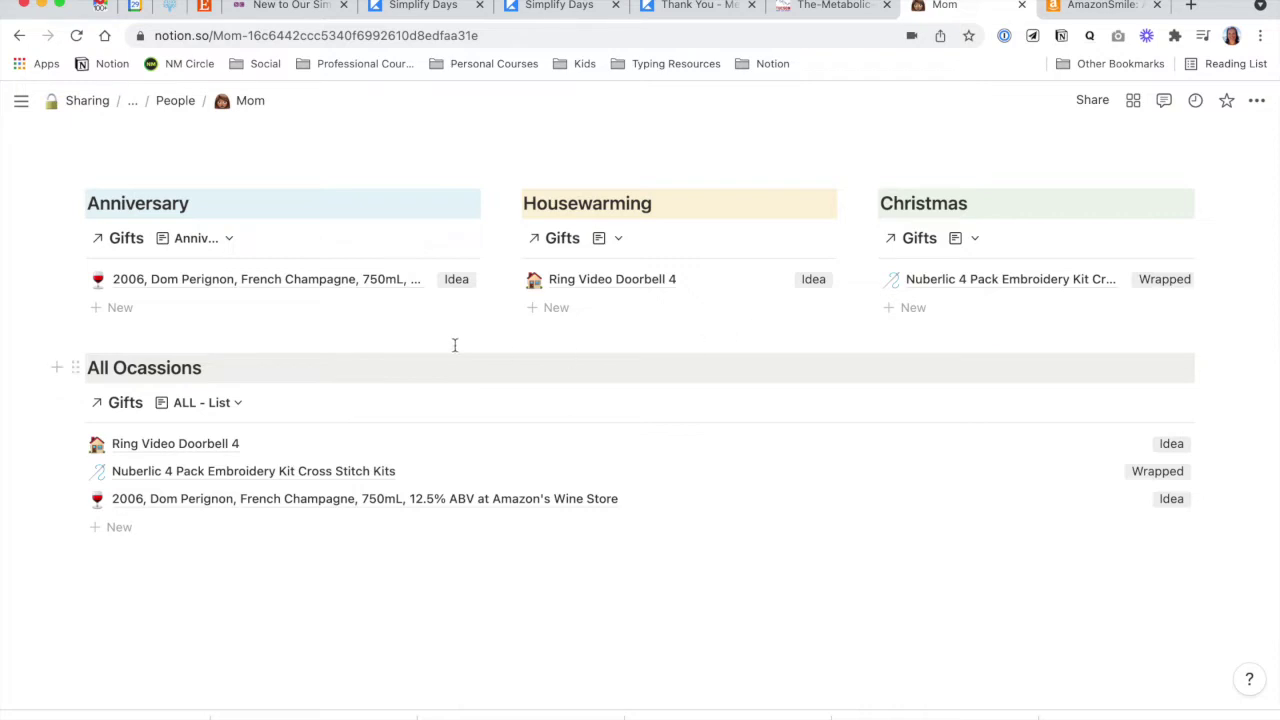
pyautogui.scroll(4, 451, 344)
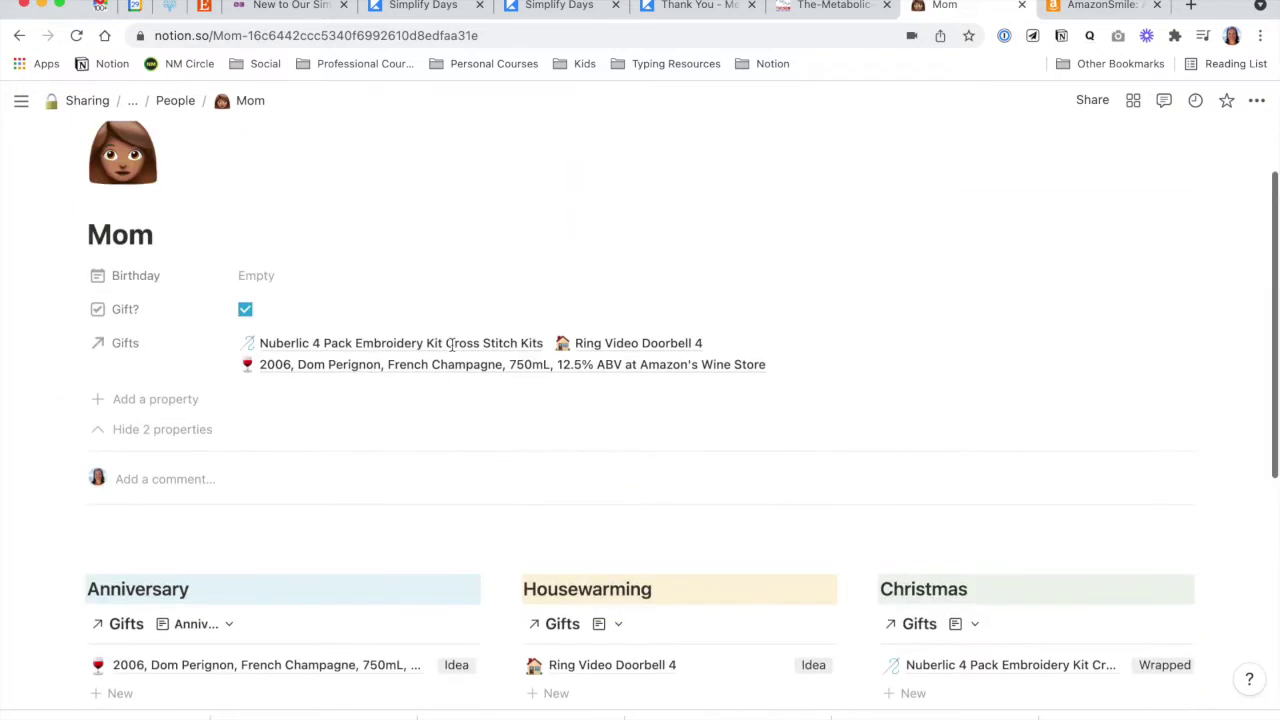
# Step: Examine the Anniversary, Housewarming, Christmas and all-occasions gift lists on the Mom page, along with her linked gifts
pyautogui.scroll(-2, 451, 344)
pyautogui.scroll(-2, 451, 344)
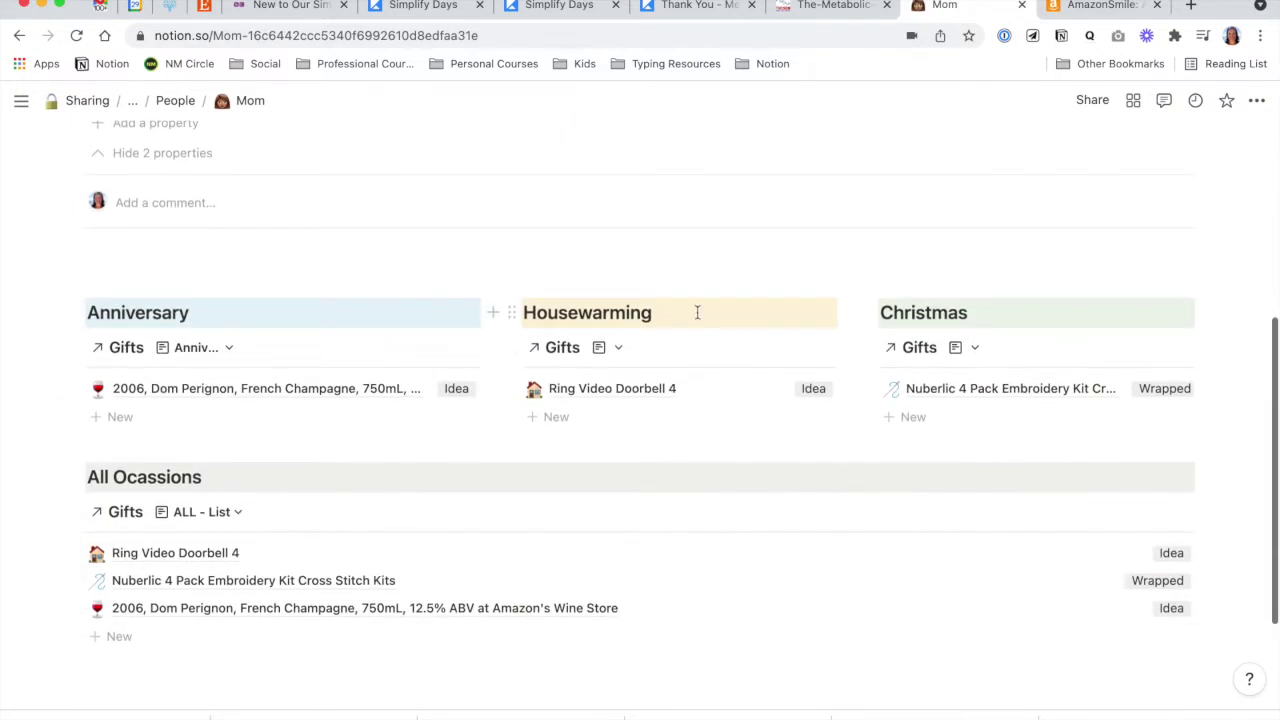
pyautogui.scroll(-1, 699, 319)
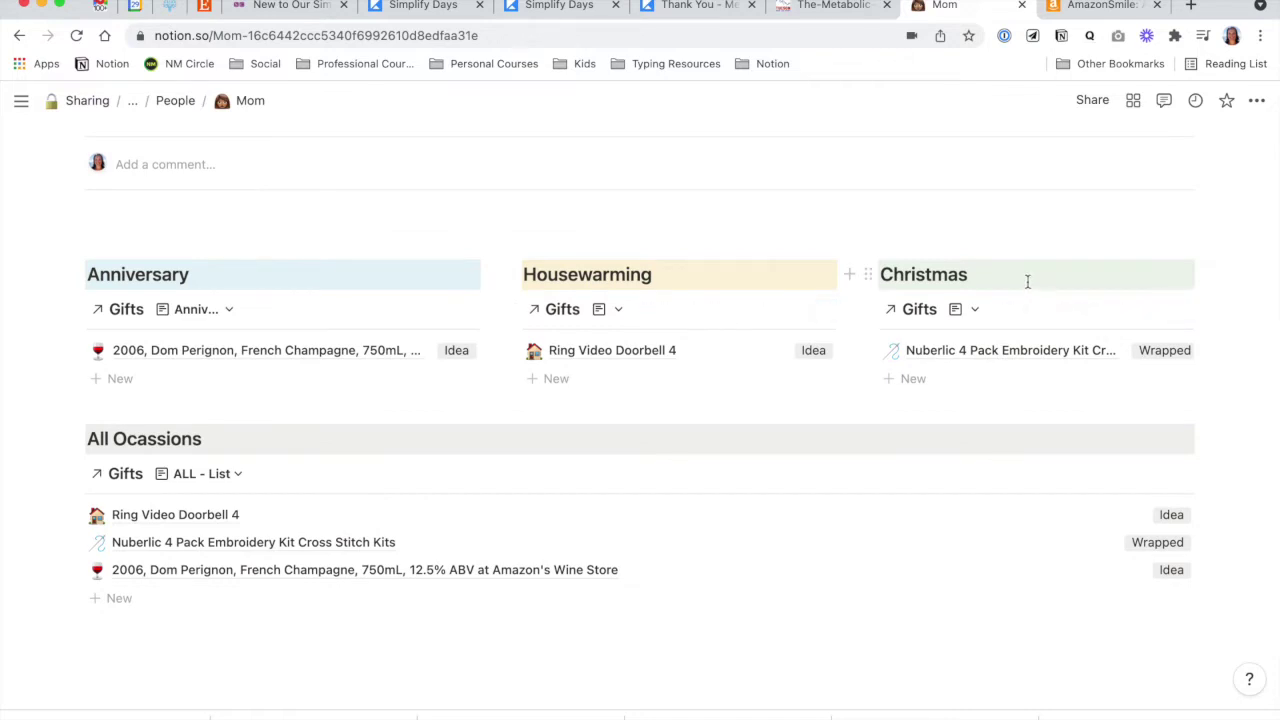
pyautogui.scroll(-1, 1027, 281)
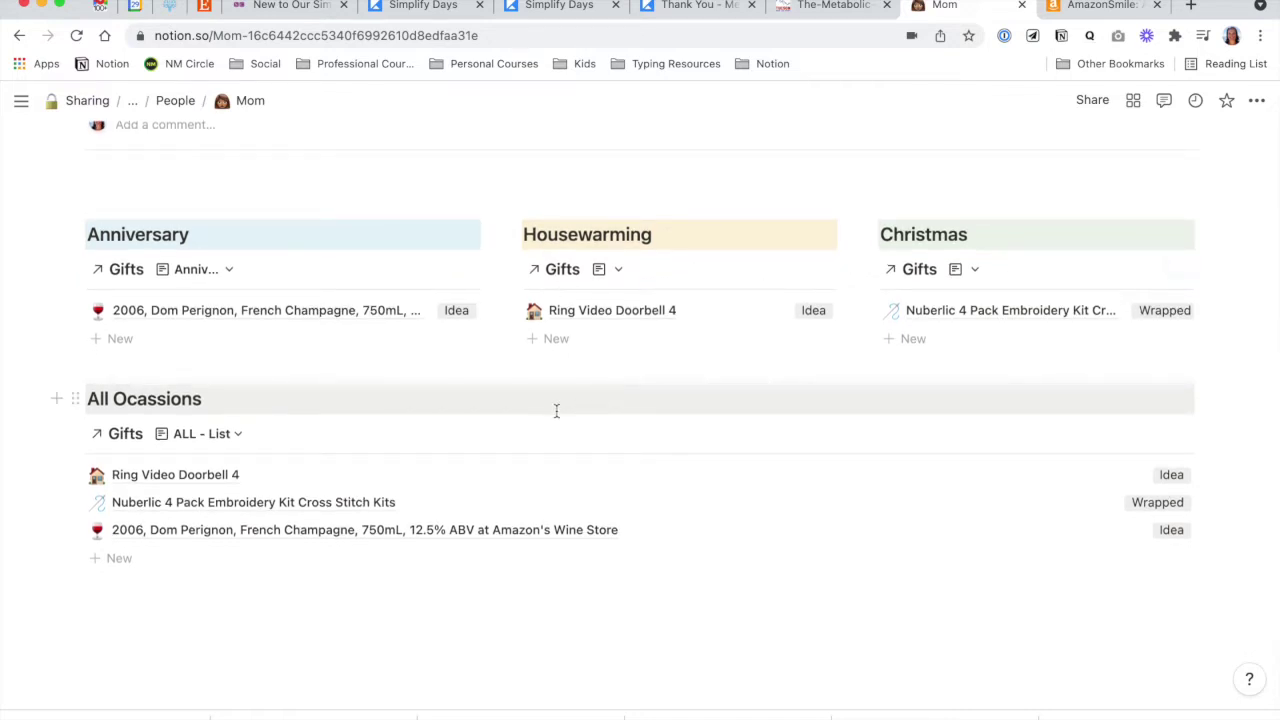
pyautogui.scroll(-1, 556, 411)
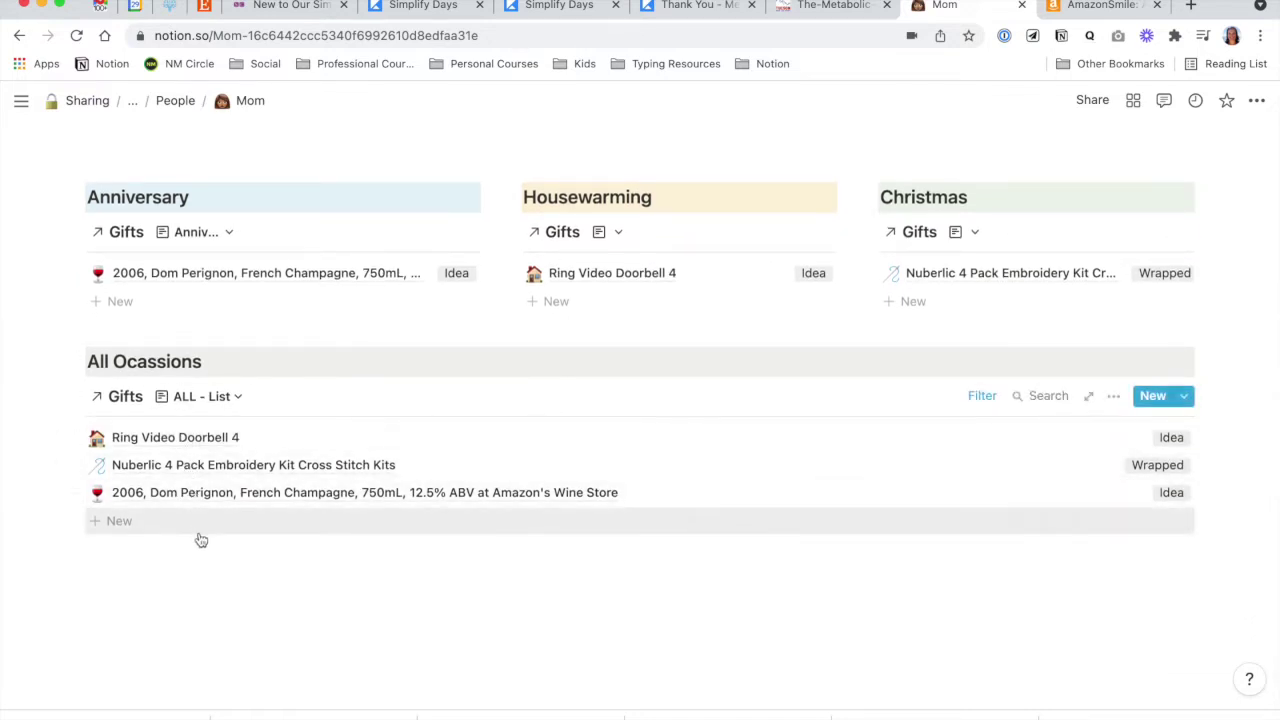
pyautogui.scroll(-1, 200, 536)
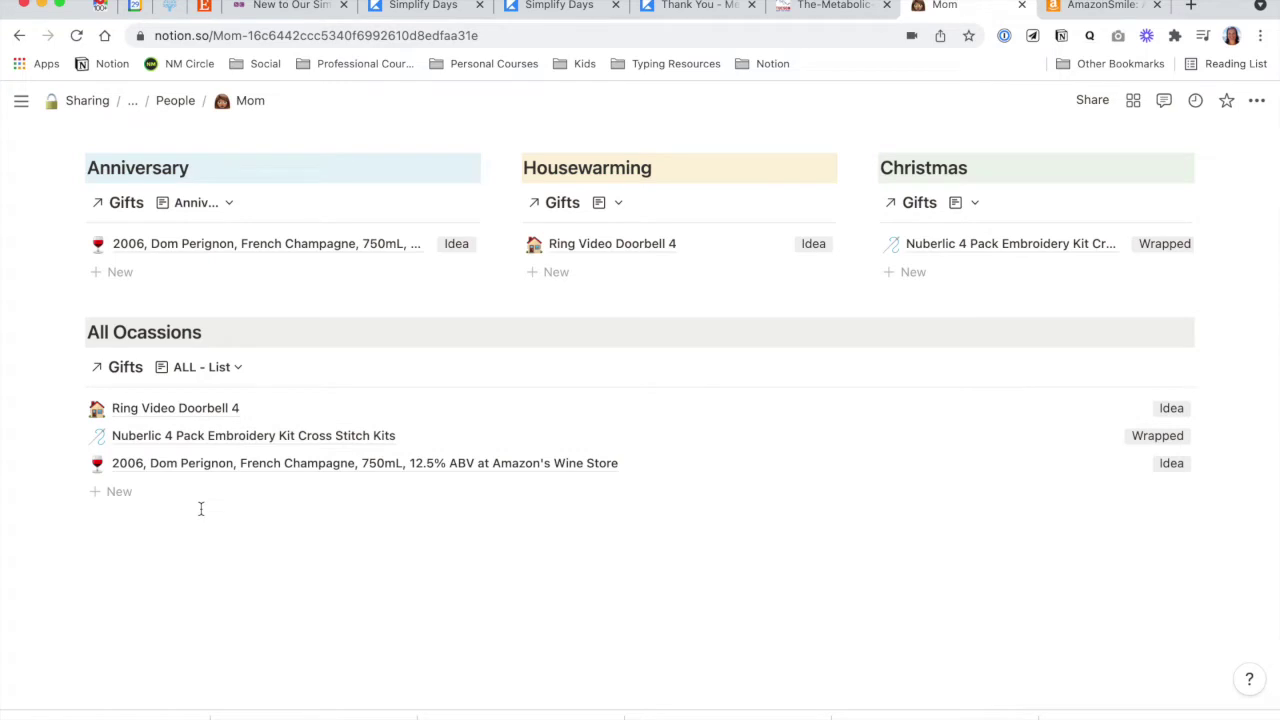
pyautogui.scroll(1, 200, 509)
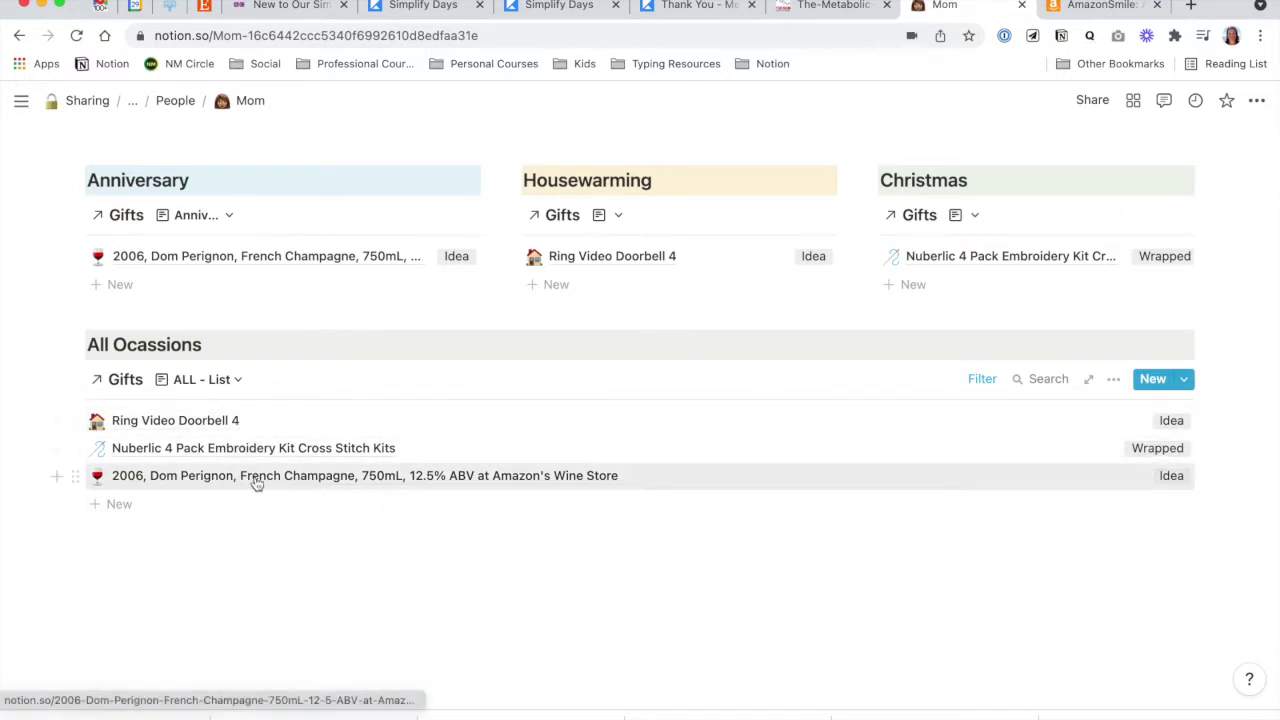
pyautogui.scroll(1, 497, 484)
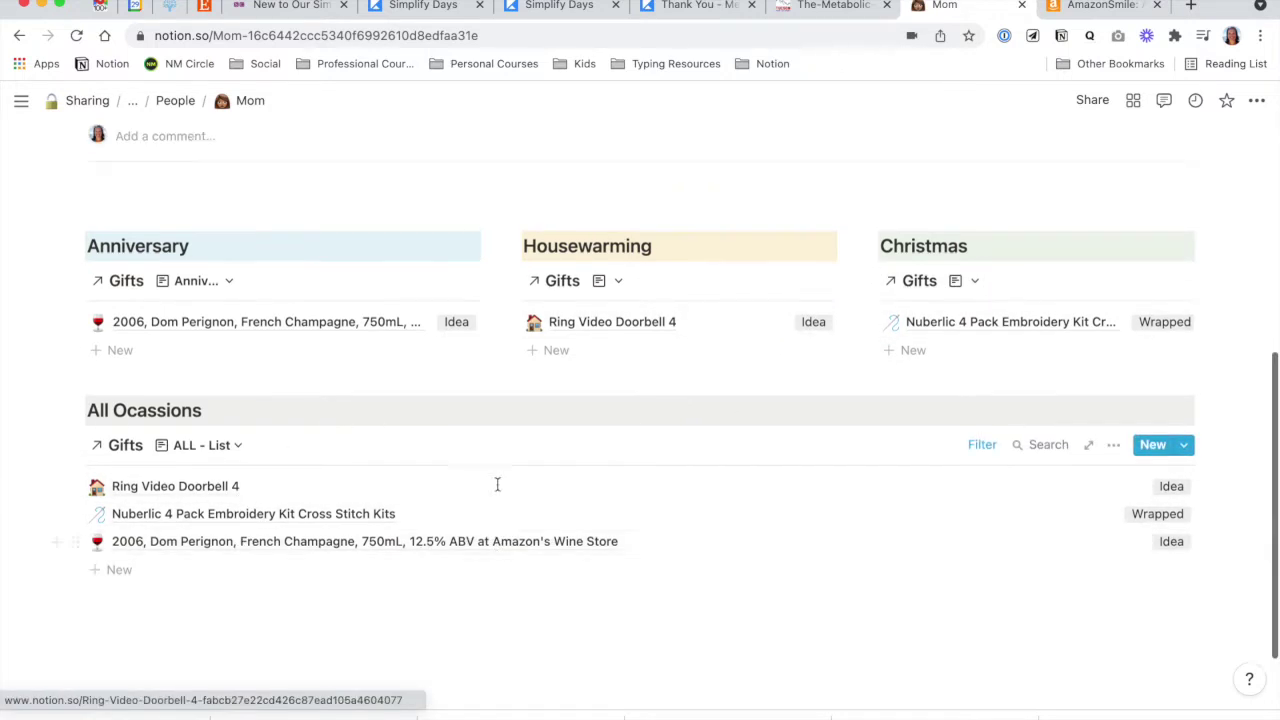
pyautogui.scroll(4, 497, 484)
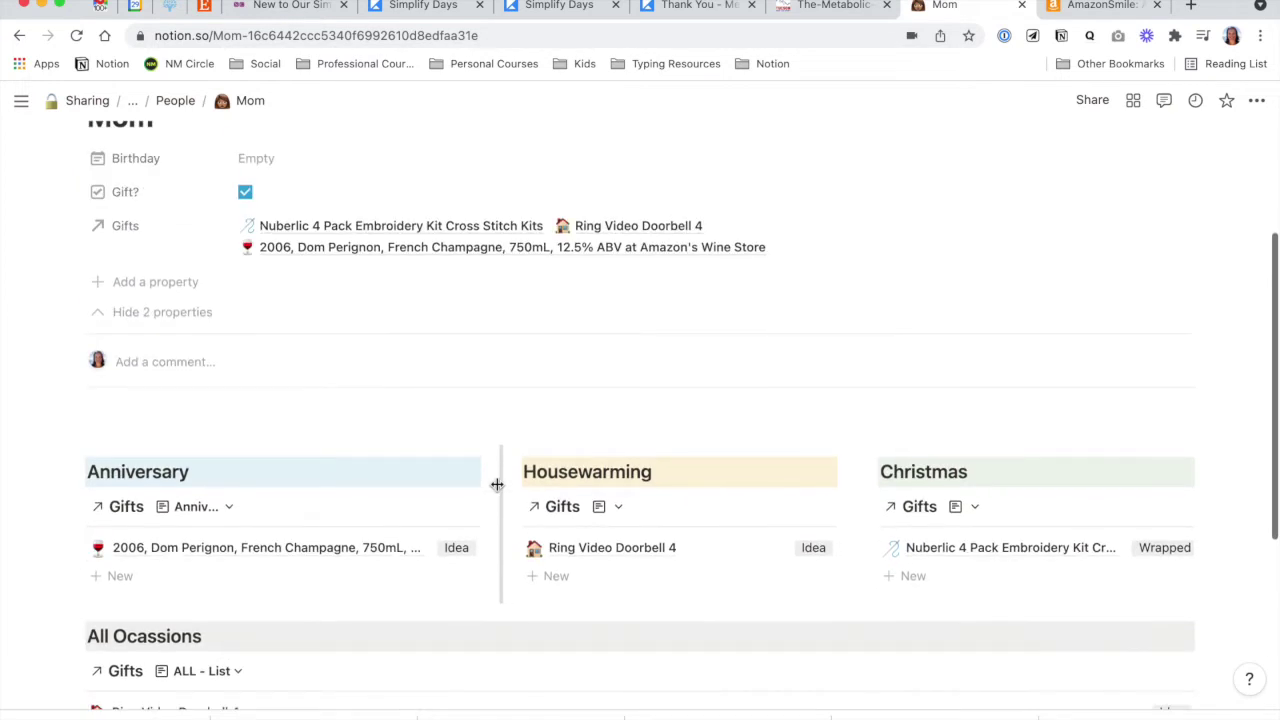
pyautogui.scroll(2, 497, 484)
pyautogui.scroll(-2, 497, 484)
pyautogui.scroll(-2, 497, 484)
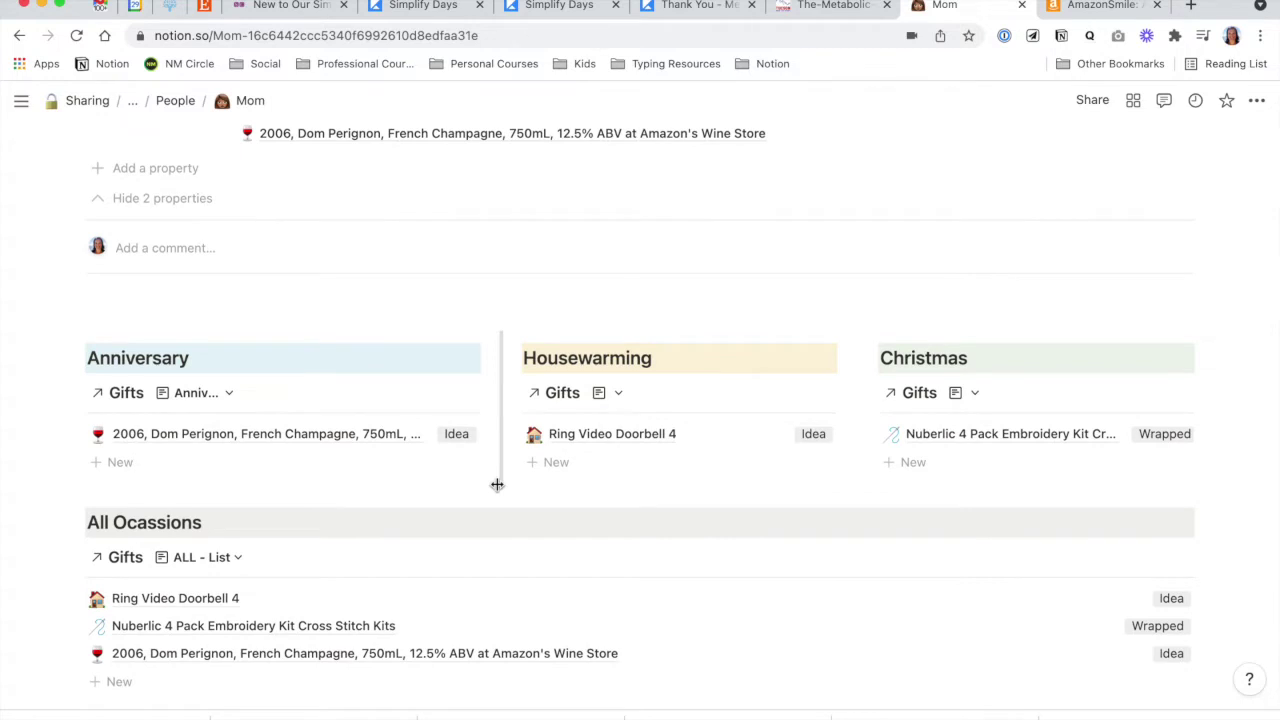
# Step: Rename the Anniversary heading on the Mom page to Hanukkah and set the occasion filter of the gift list beneath it to Hanukkah
pyautogui.doubleClick(157, 361)
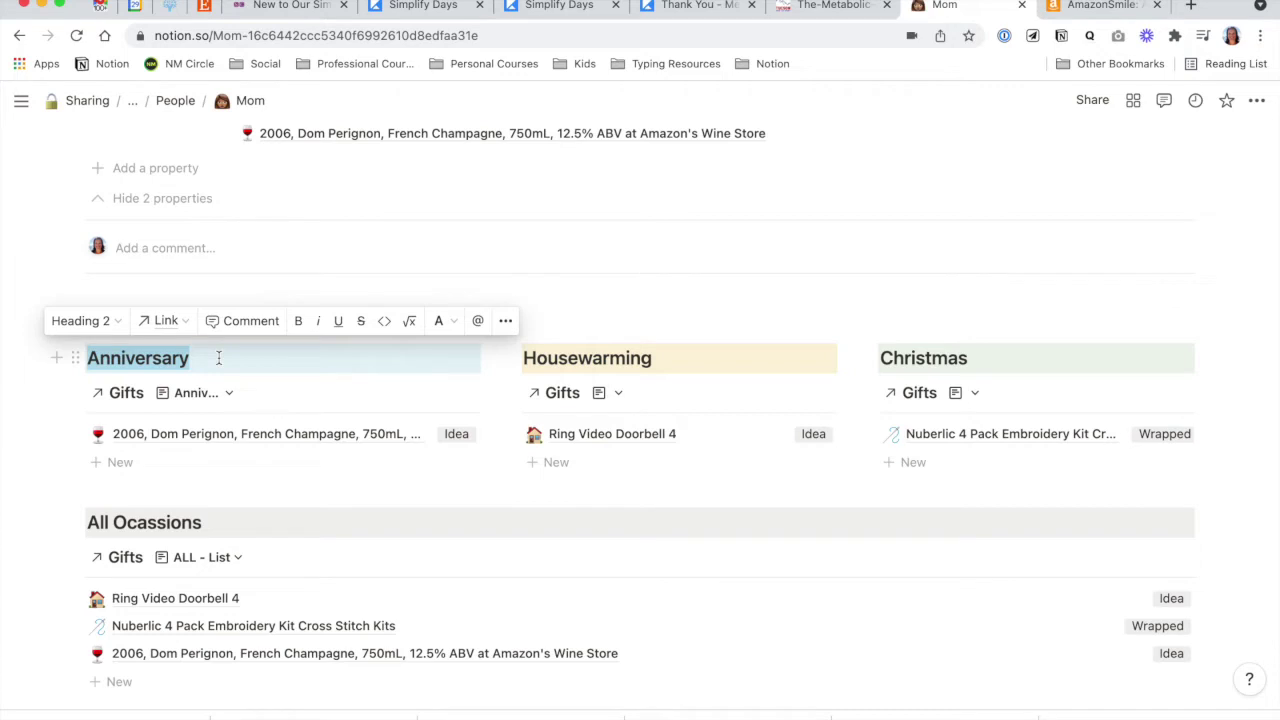
pyautogui.write('Hanukkah')
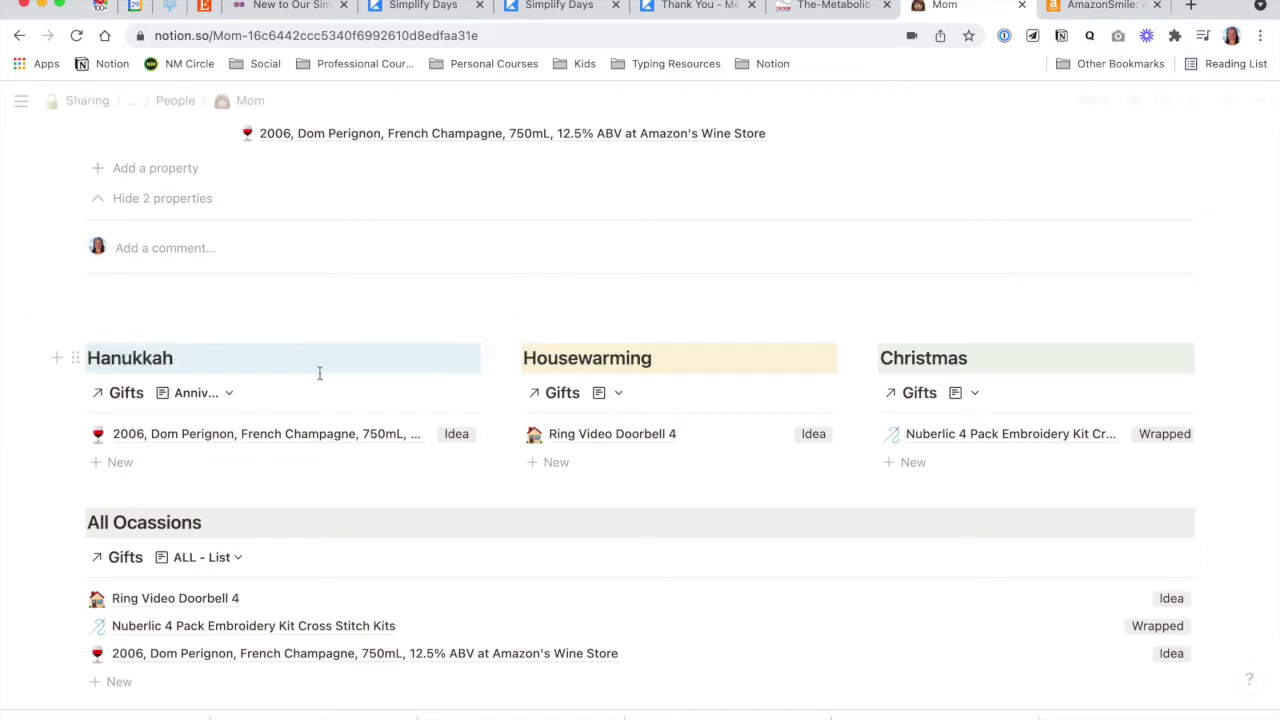
pyautogui.click(269, 393)
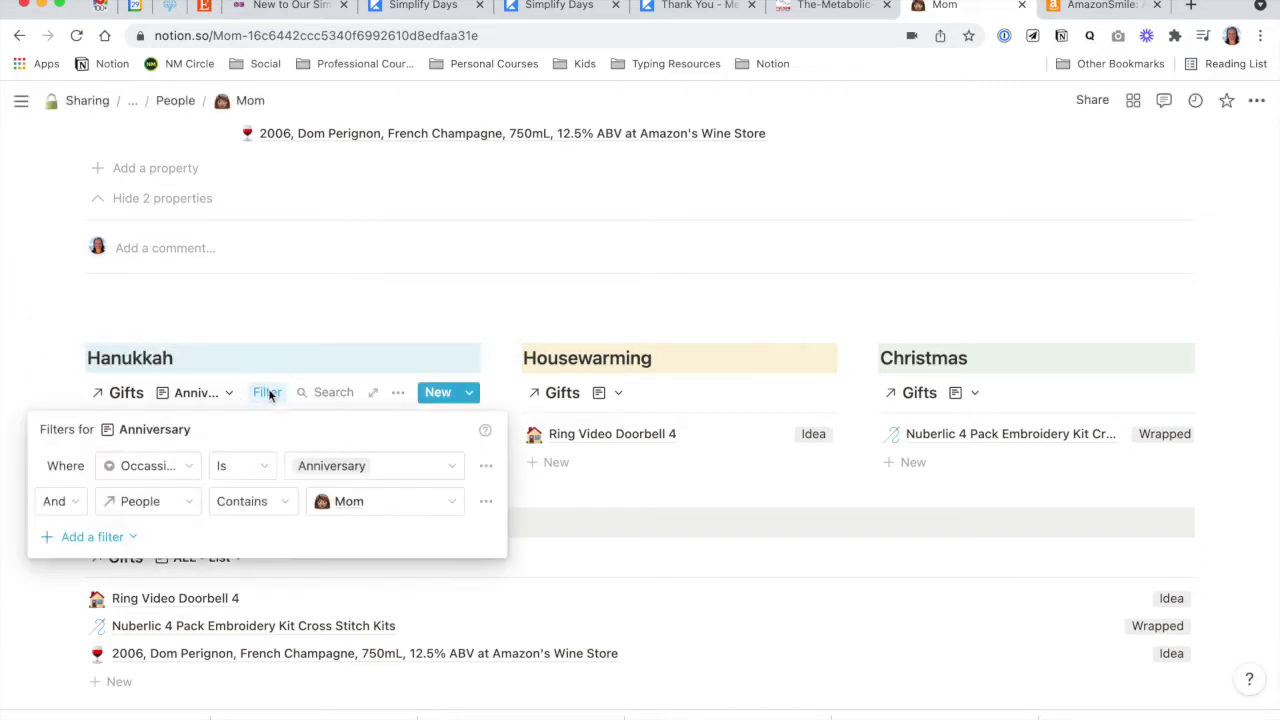
pyautogui.click(343, 468)
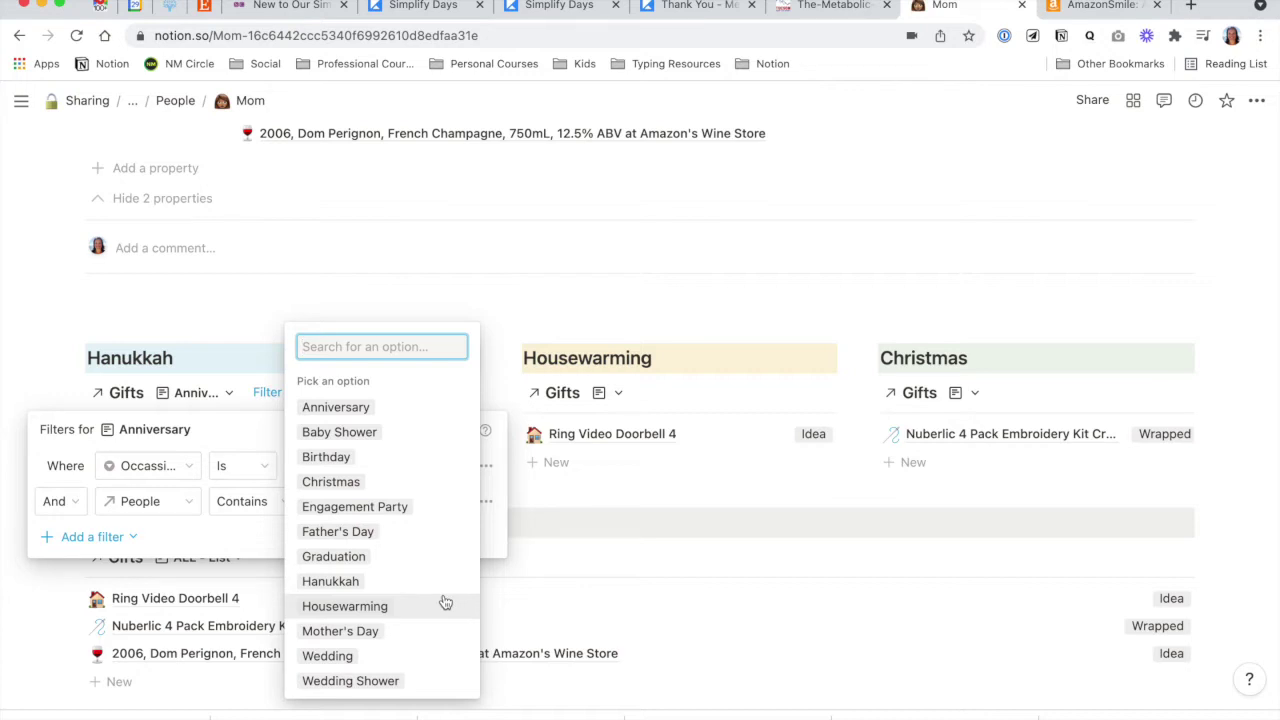
pyautogui.click(401, 581)
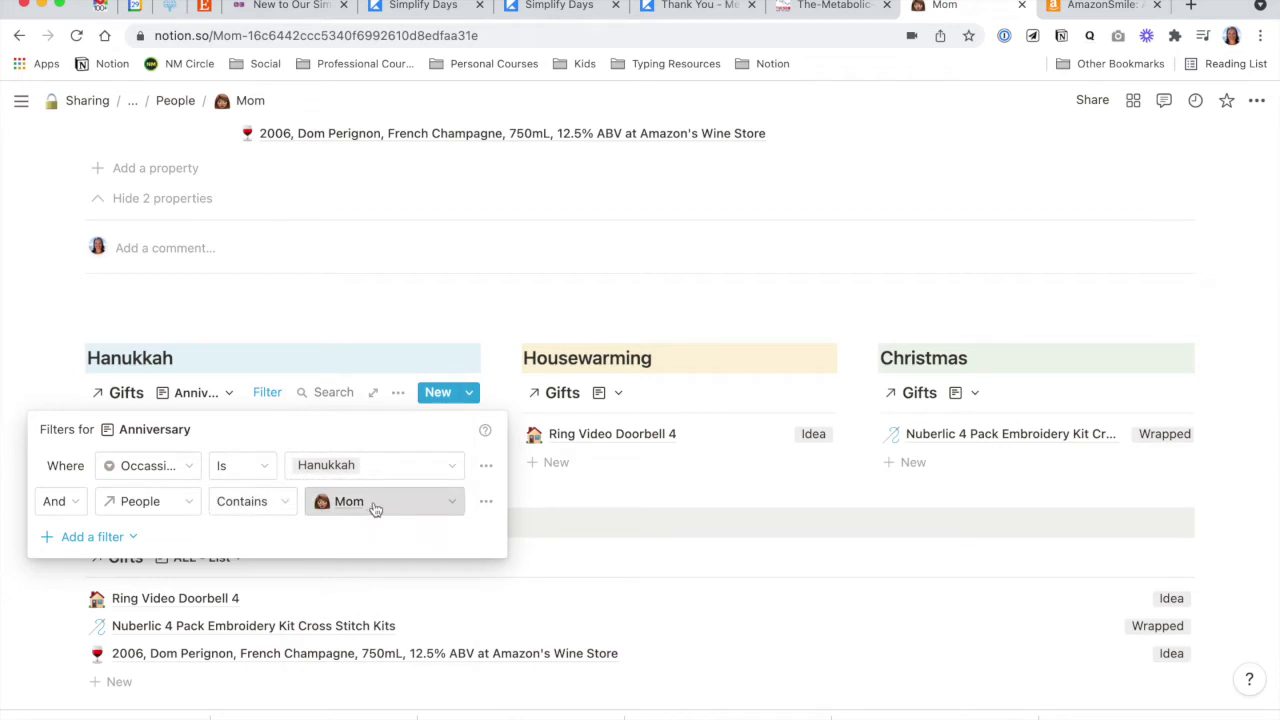
pyautogui.click(349, 308)
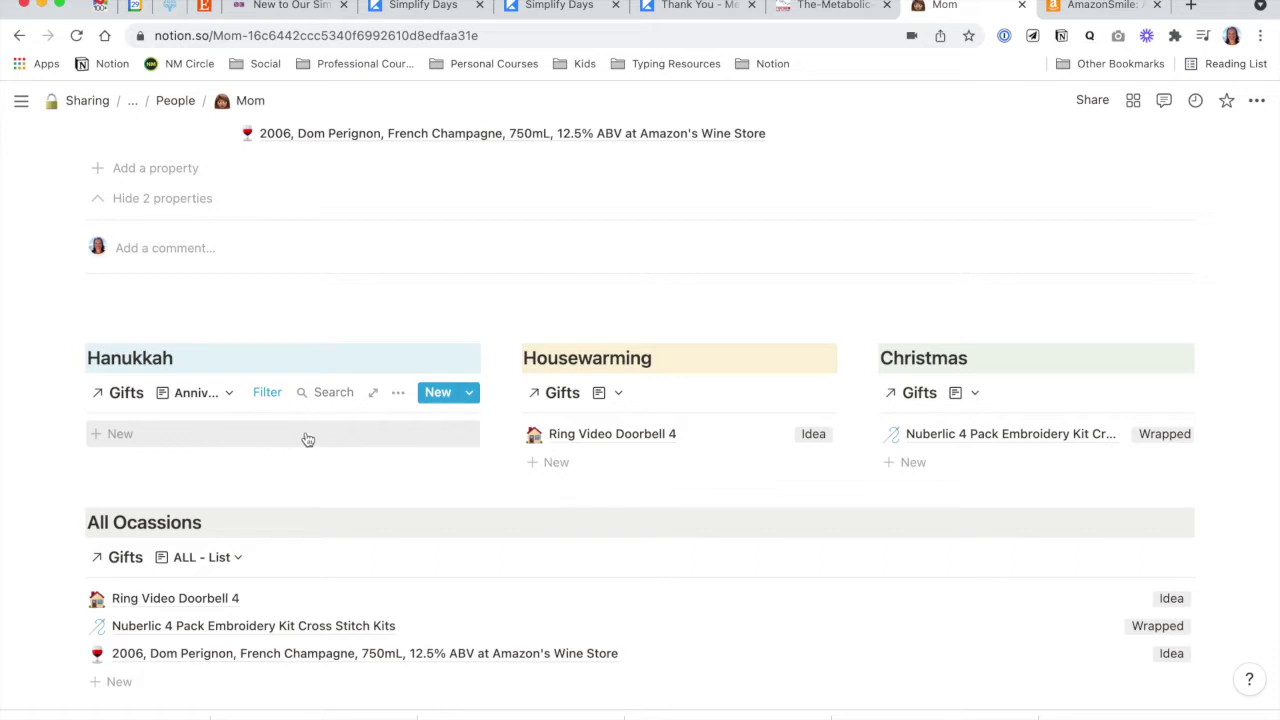
# Step: Set the occasion filter of the gift list under the Hanukkah heading back to Anniversary
pyautogui.click(274, 395)
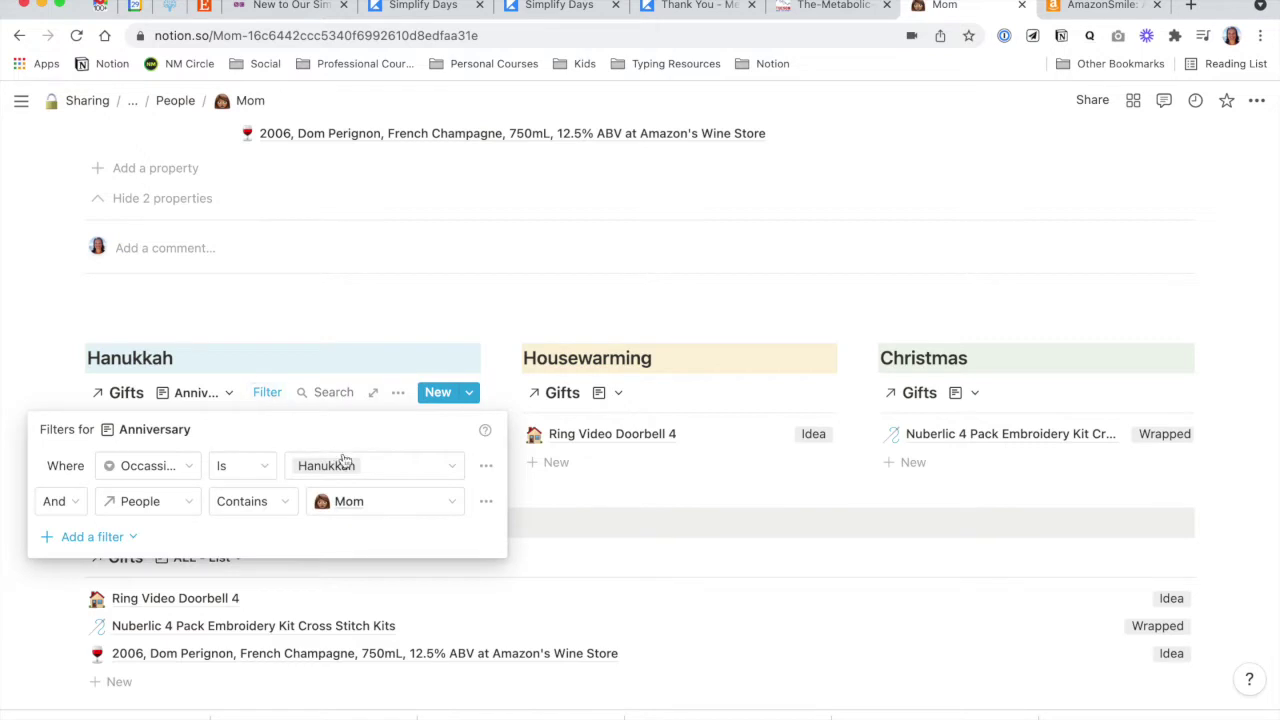
pyautogui.click(362, 466)
pyautogui.click(358, 408)
pyautogui.click(358, 408)
pyautogui.click(390, 304)
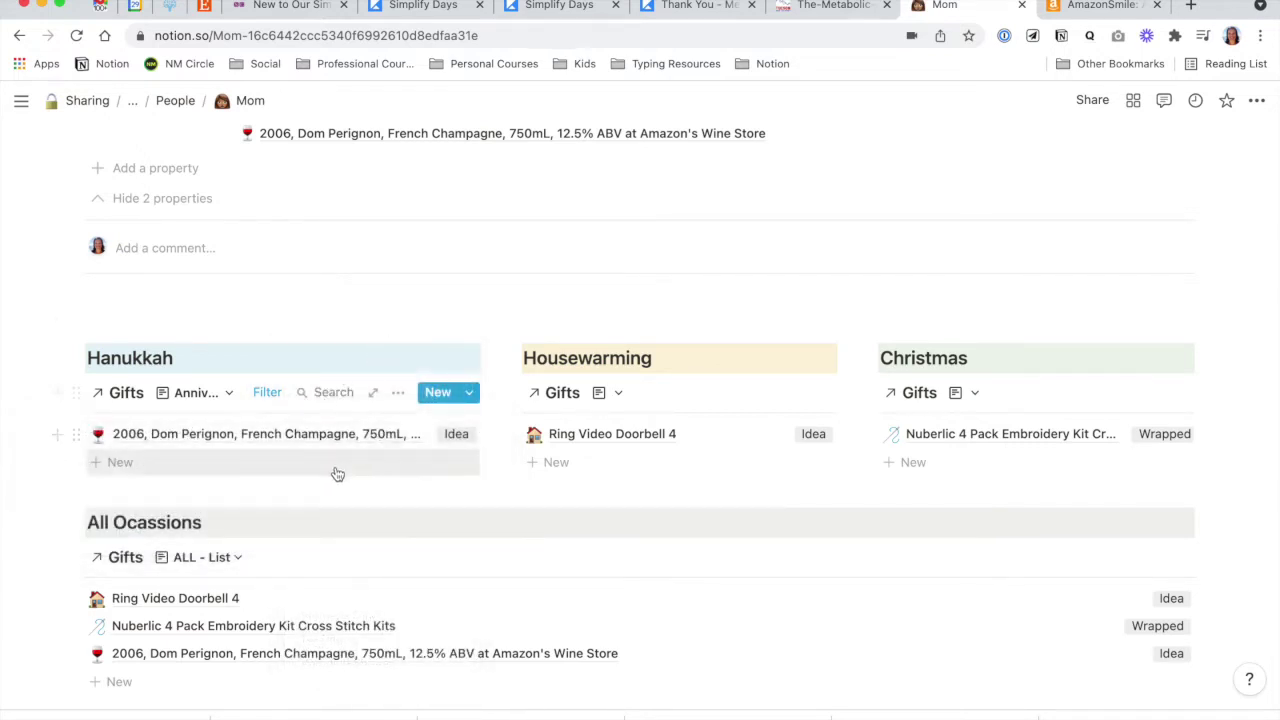
# Step: Look over the Mom page's gift lists and properties, return to the tracker page and view its wishlist board
pyautogui.scroll(-4, 683, 494)
pyautogui.scroll(3, 683, 494)
pyautogui.scroll(-1, 683, 494)
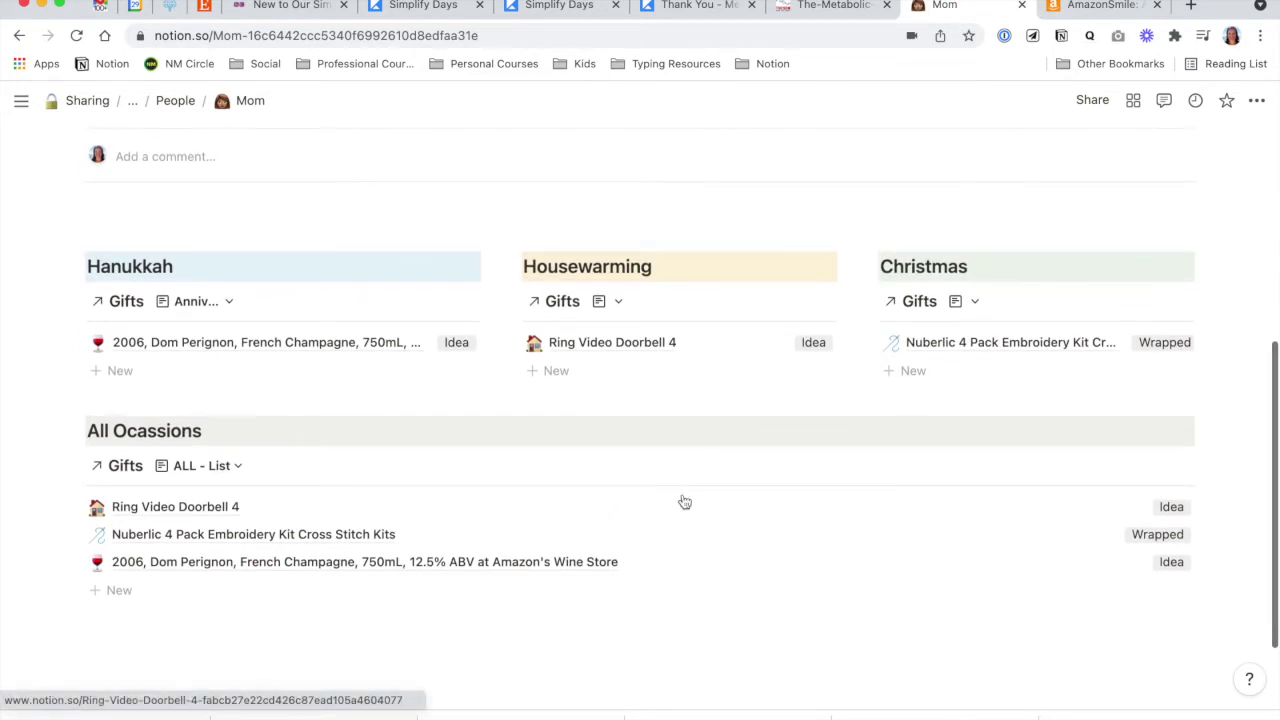
pyautogui.scroll(5, 684, 500)
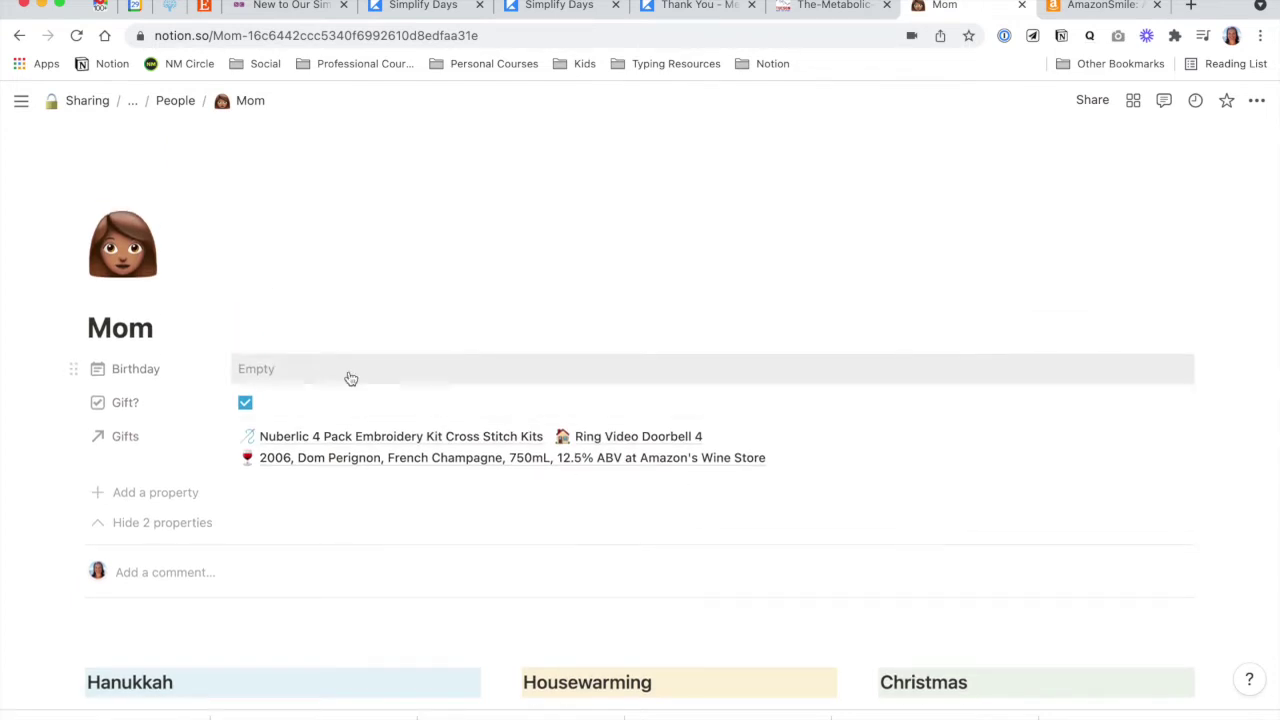
pyautogui.hscroll(-5, 350, 378)
pyautogui.click(151, 418)
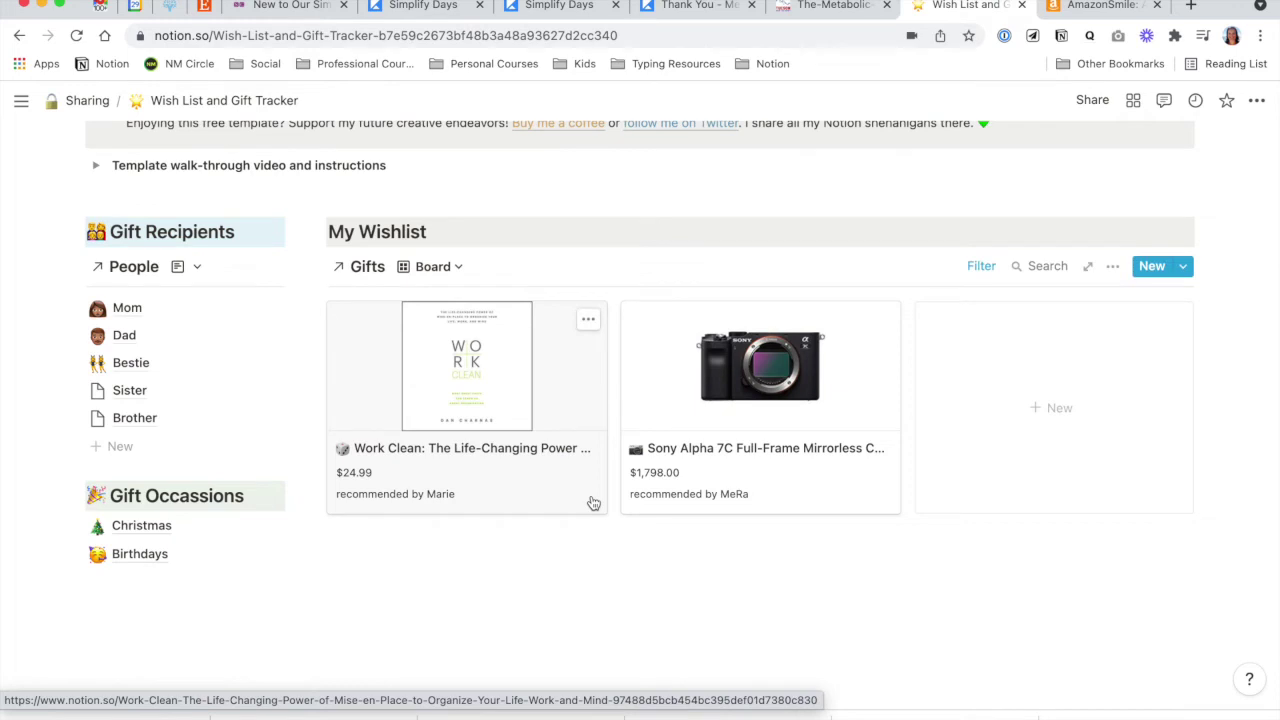
pyautogui.scroll(-2, 594, 503)
pyautogui.scroll(3, 594, 503)
pyautogui.scroll(-1, 594, 503)
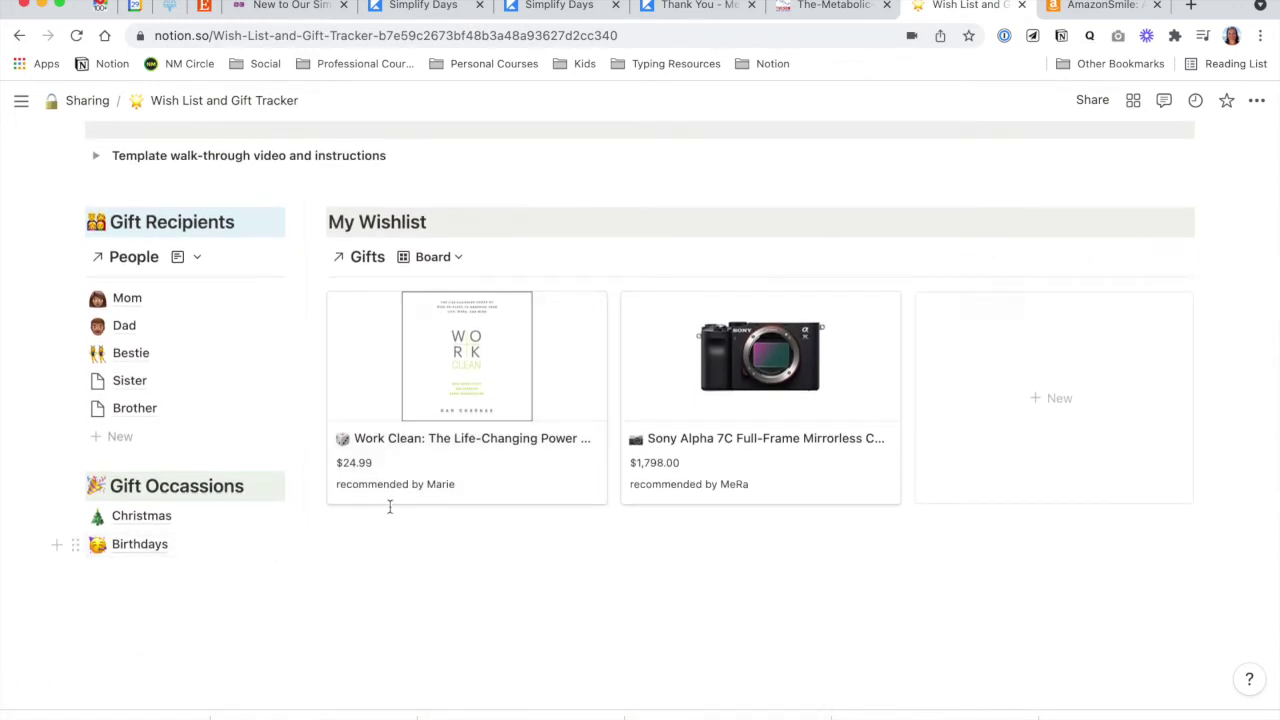
# Step: Open the full Gifts database, examine its columns from item and people through dates and occasion, and return to the tracker page
pyautogui.click(367, 258)
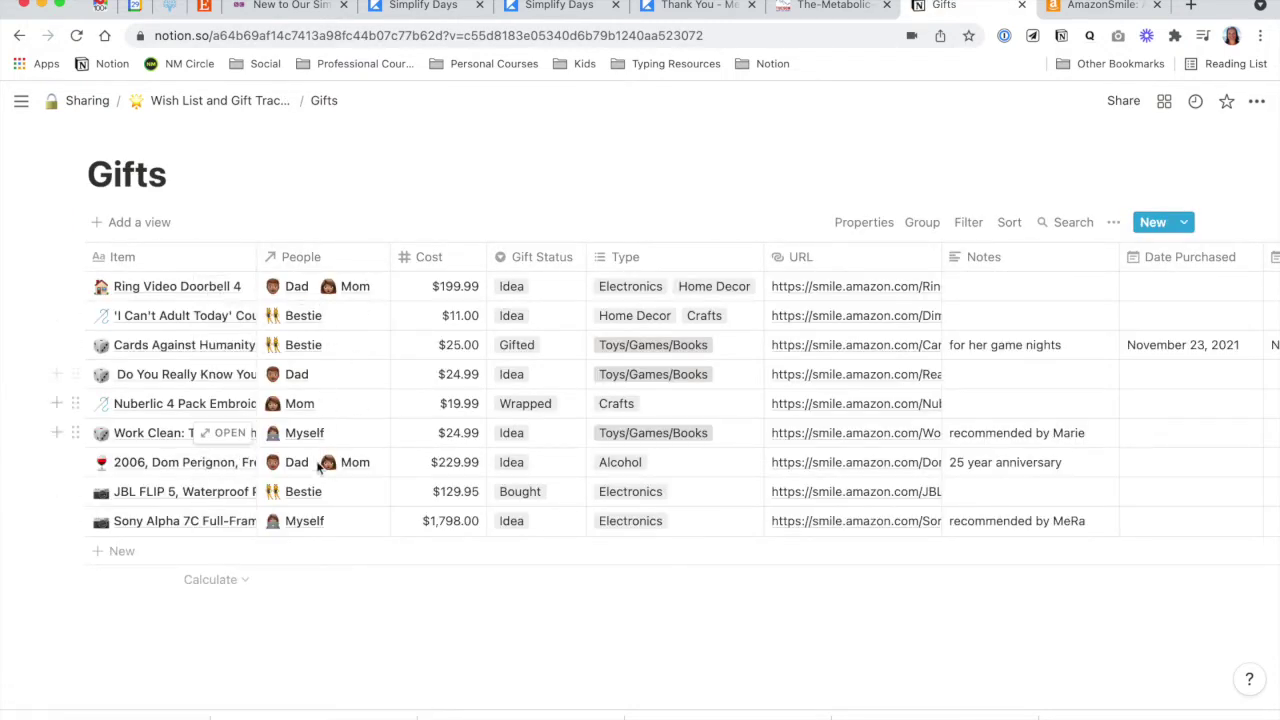
pyautogui.moveTo(230, 288)
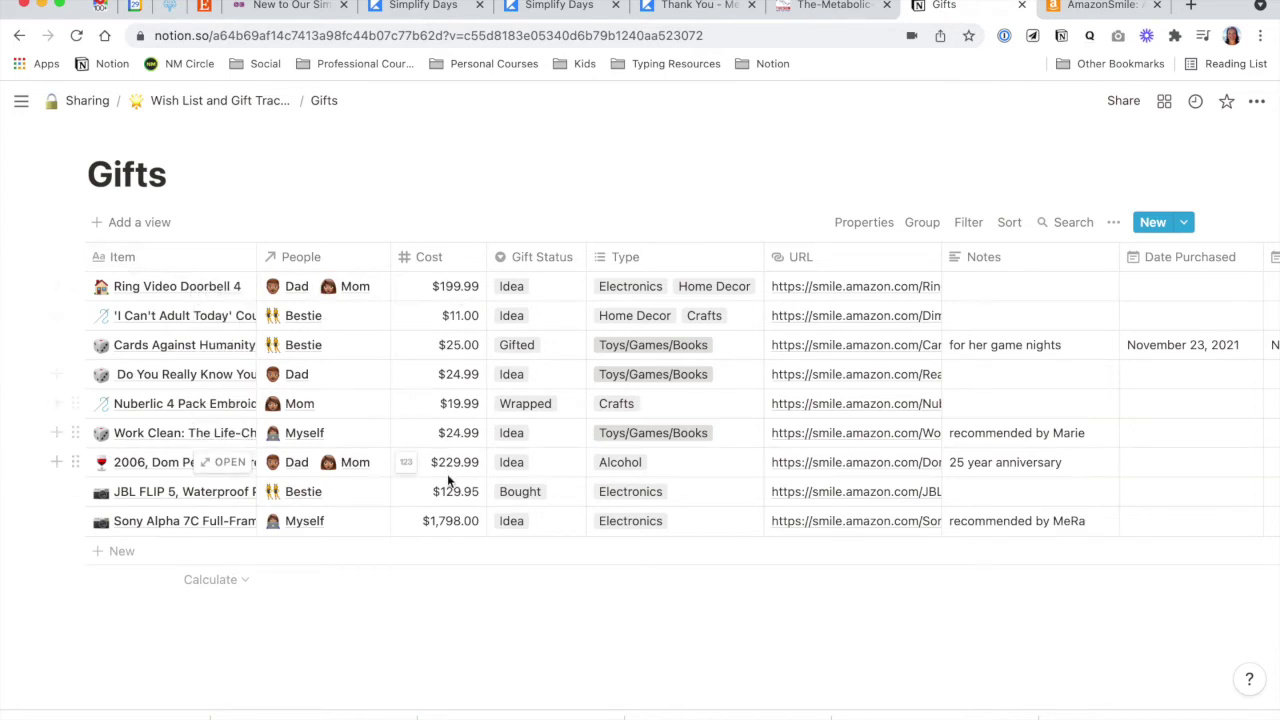
pyautogui.hscroll(3, 466, 464)
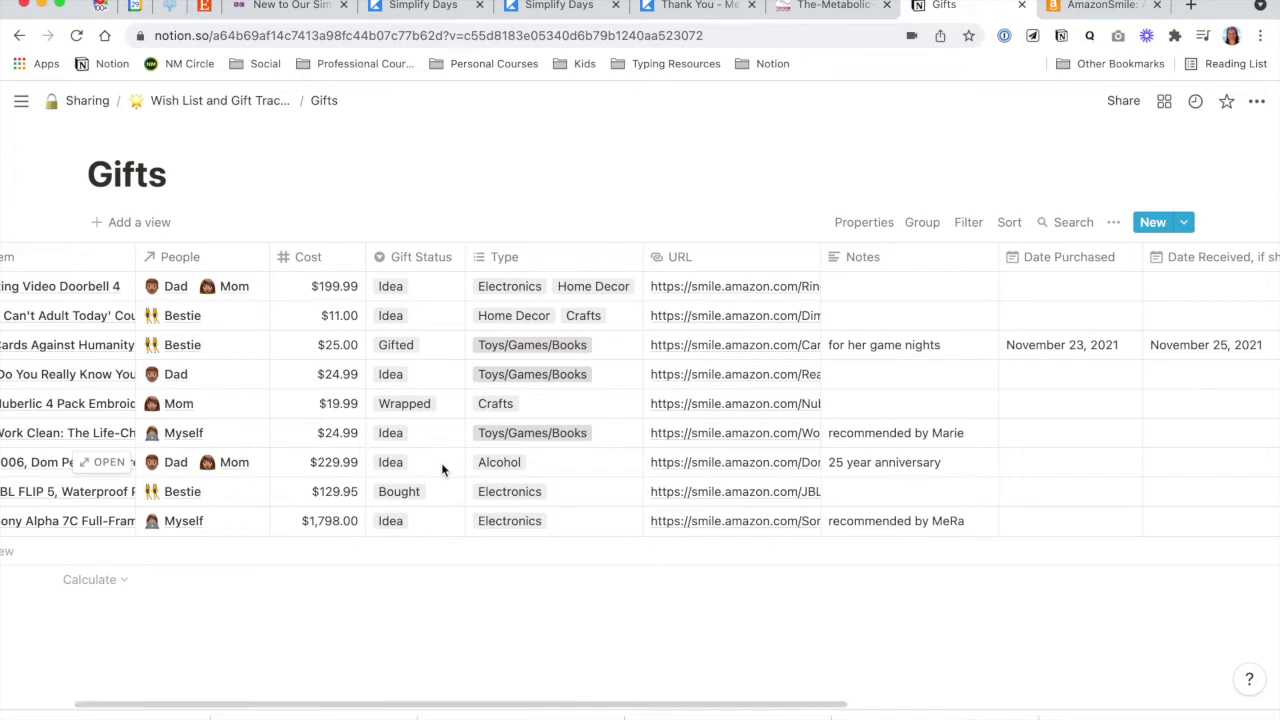
pyautogui.hscroll(6, 441, 462)
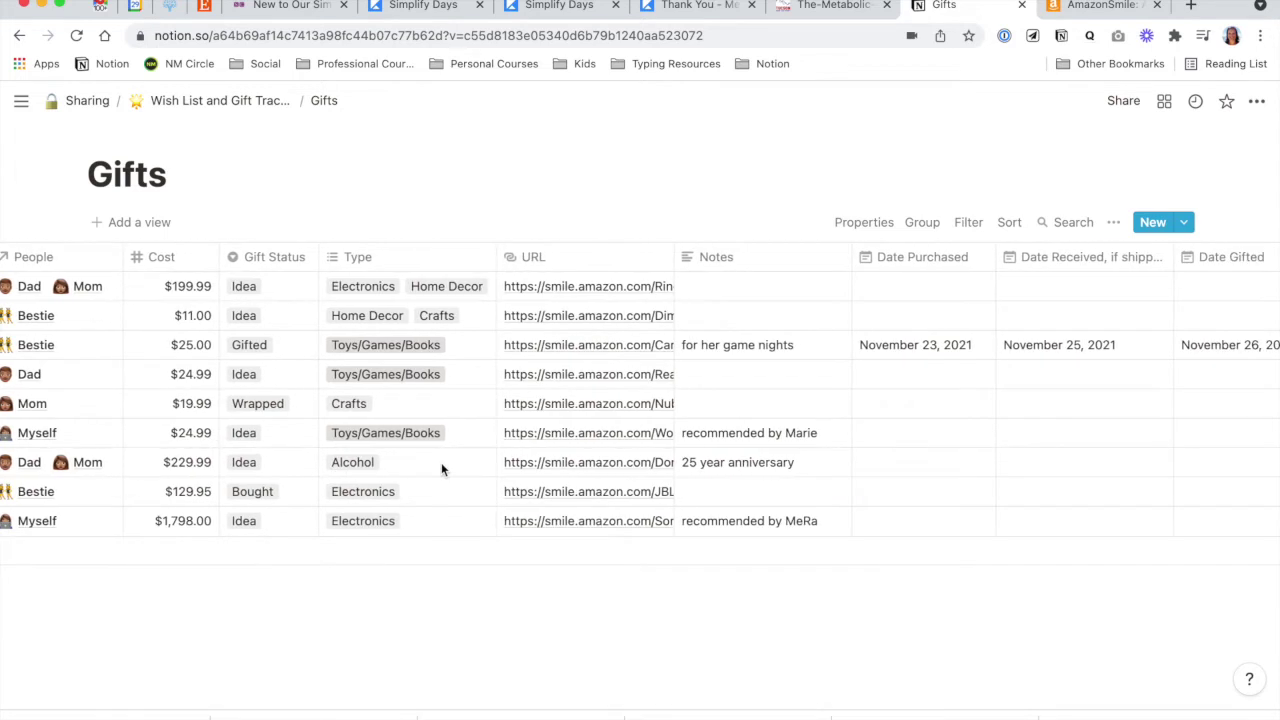
pyautogui.hscroll(4, 441, 462)
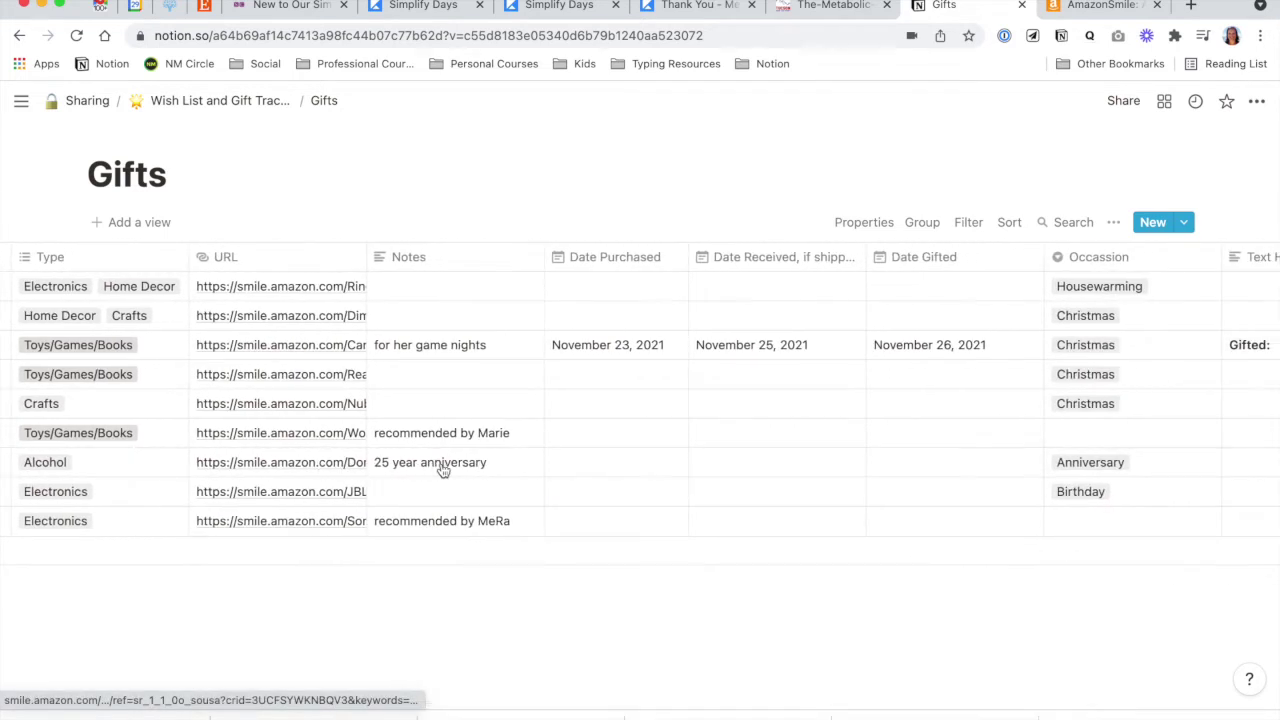
pyautogui.hscroll(2, 441, 462)
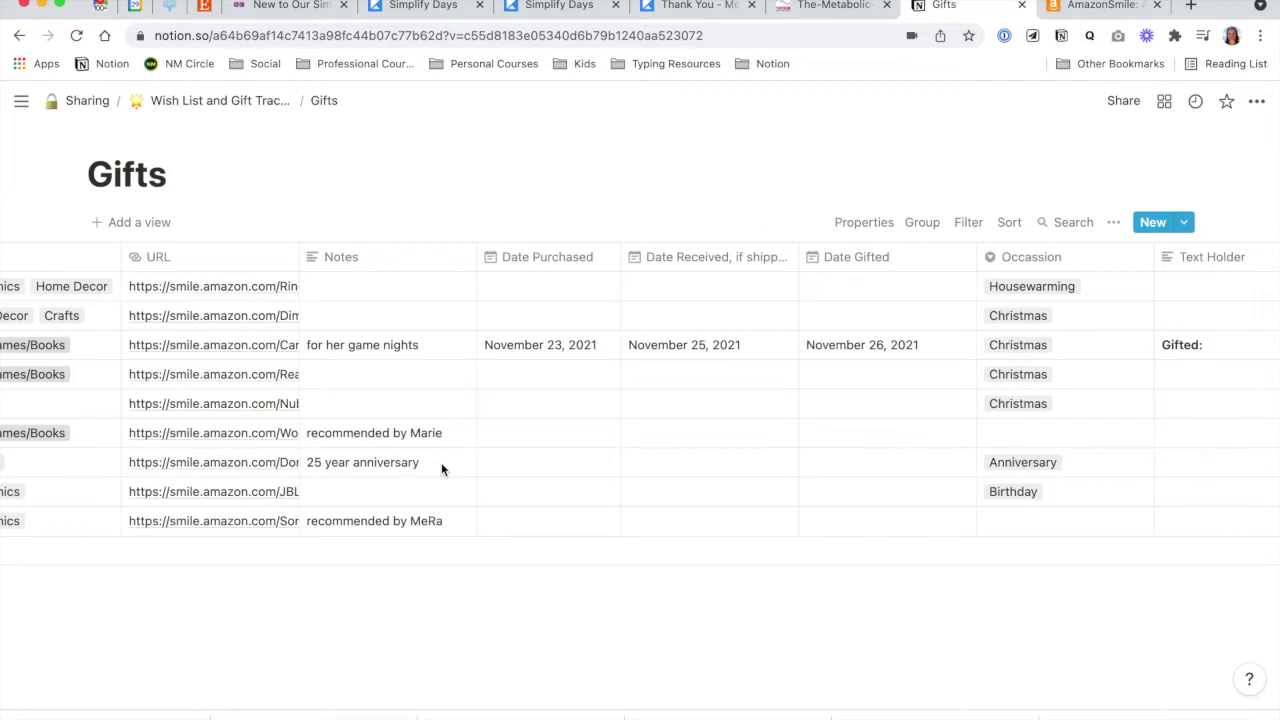
pyautogui.hscroll(2, 441, 462)
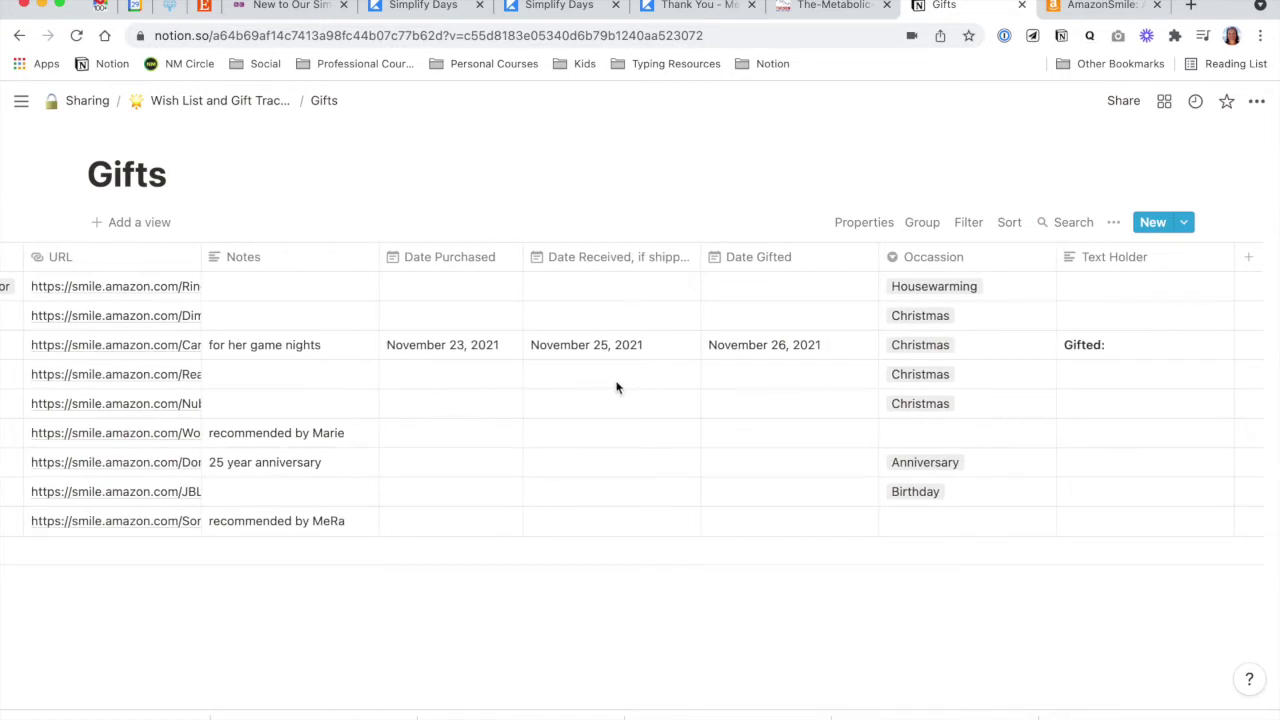
pyautogui.hscroll(2, 617, 388)
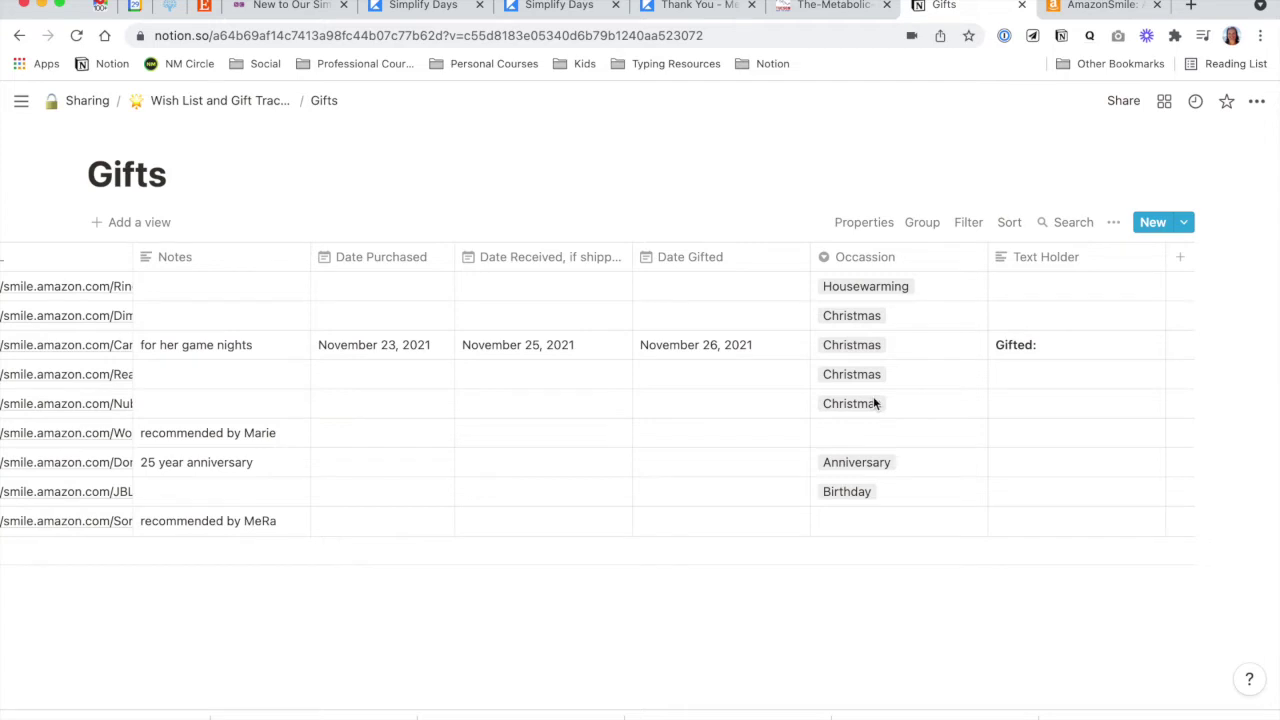
pyautogui.hscroll(-10, 873, 403)
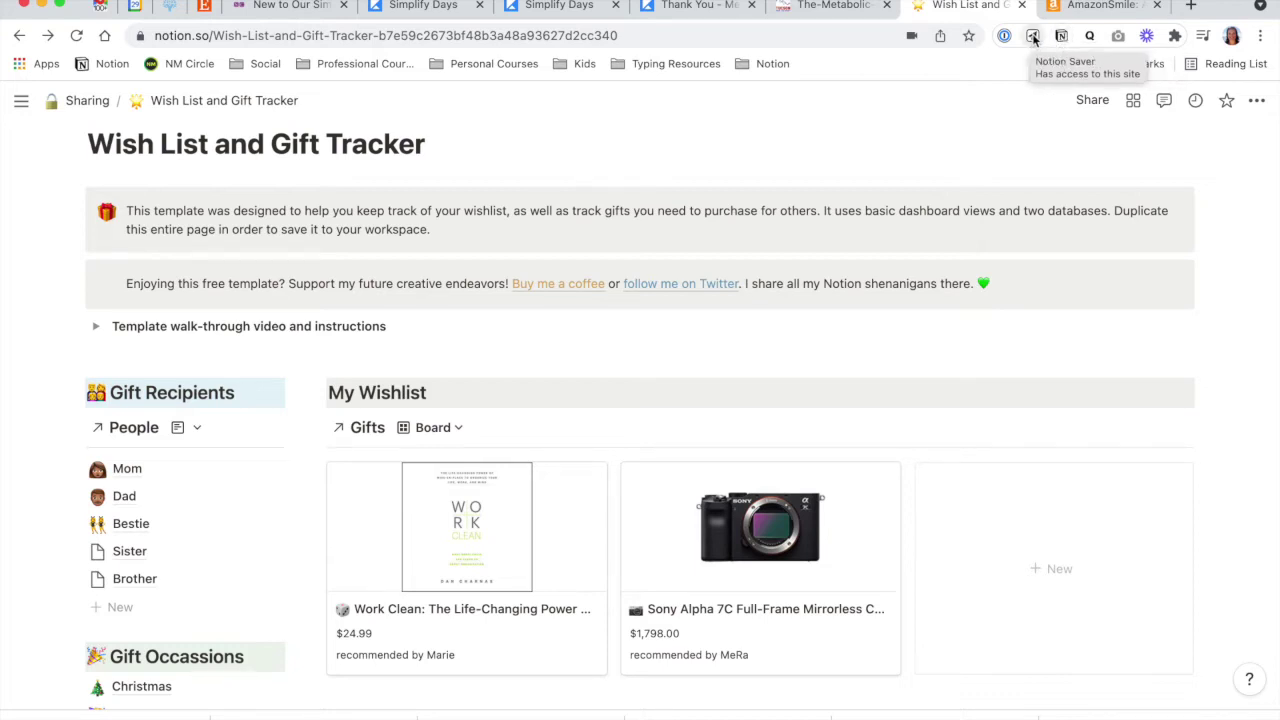
# Step: Switch to the Kindle Paperwhite product page on Amazon, look over its details and bring up the Save to Notion forms
pyautogui.click(1078, 10)
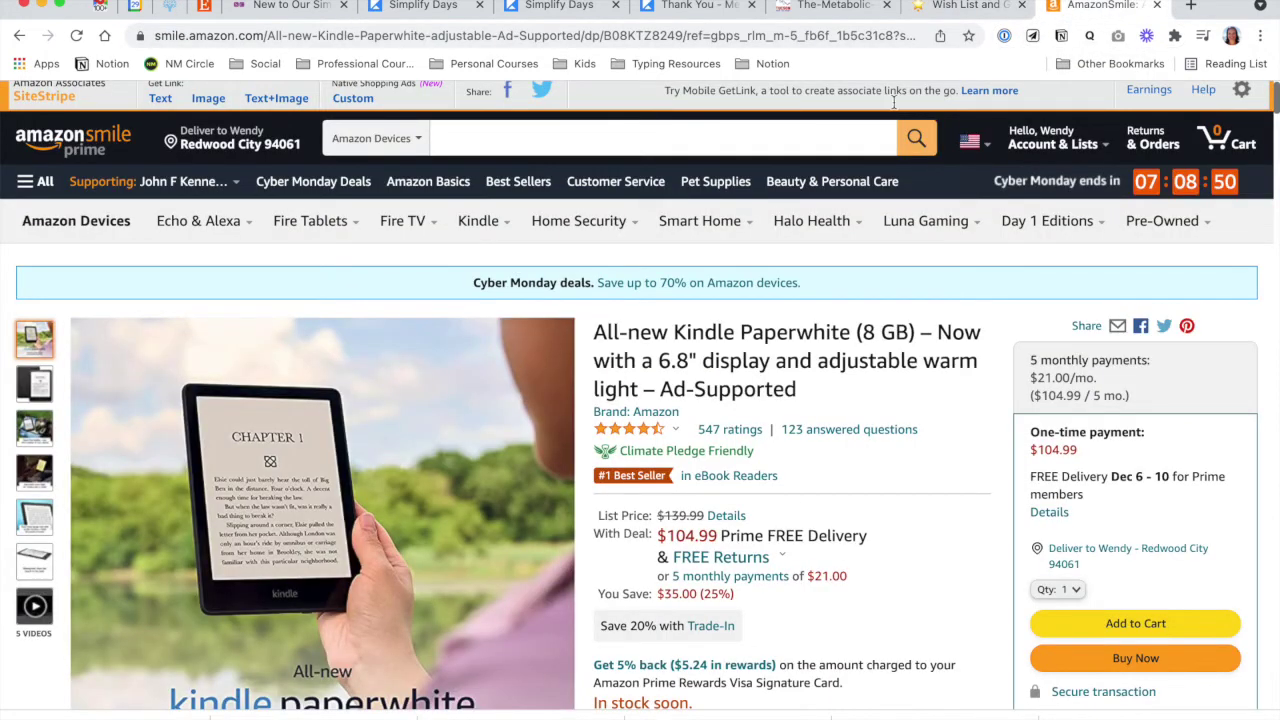
pyautogui.scroll(-2, 763, 478)
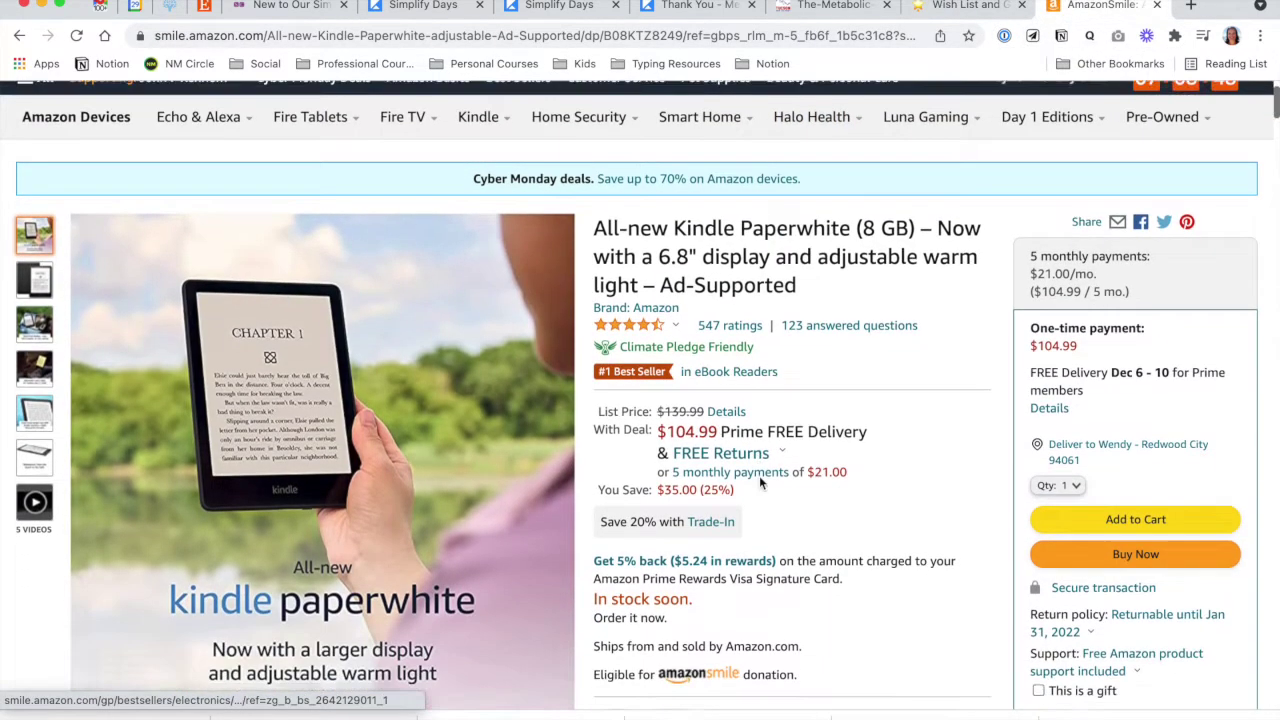
pyautogui.scroll(-1, 759, 482)
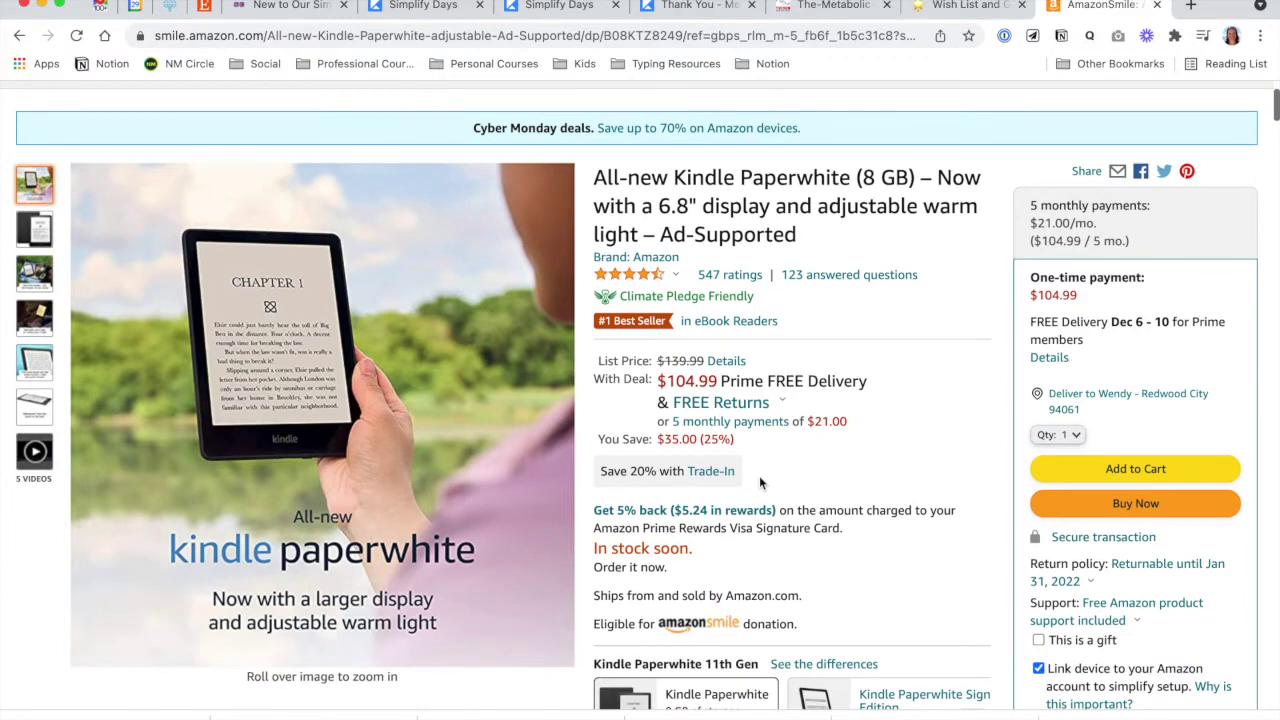
pyautogui.scroll(3, 759, 480)
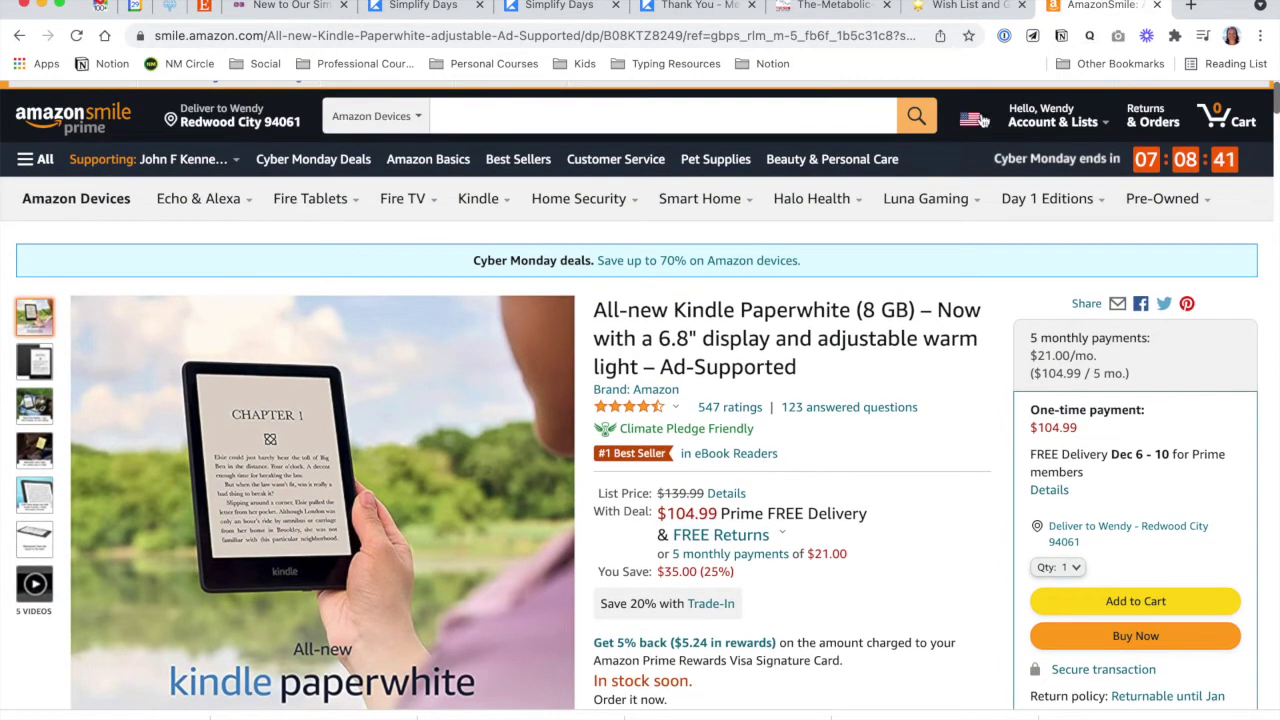
pyautogui.click(1032, 36)
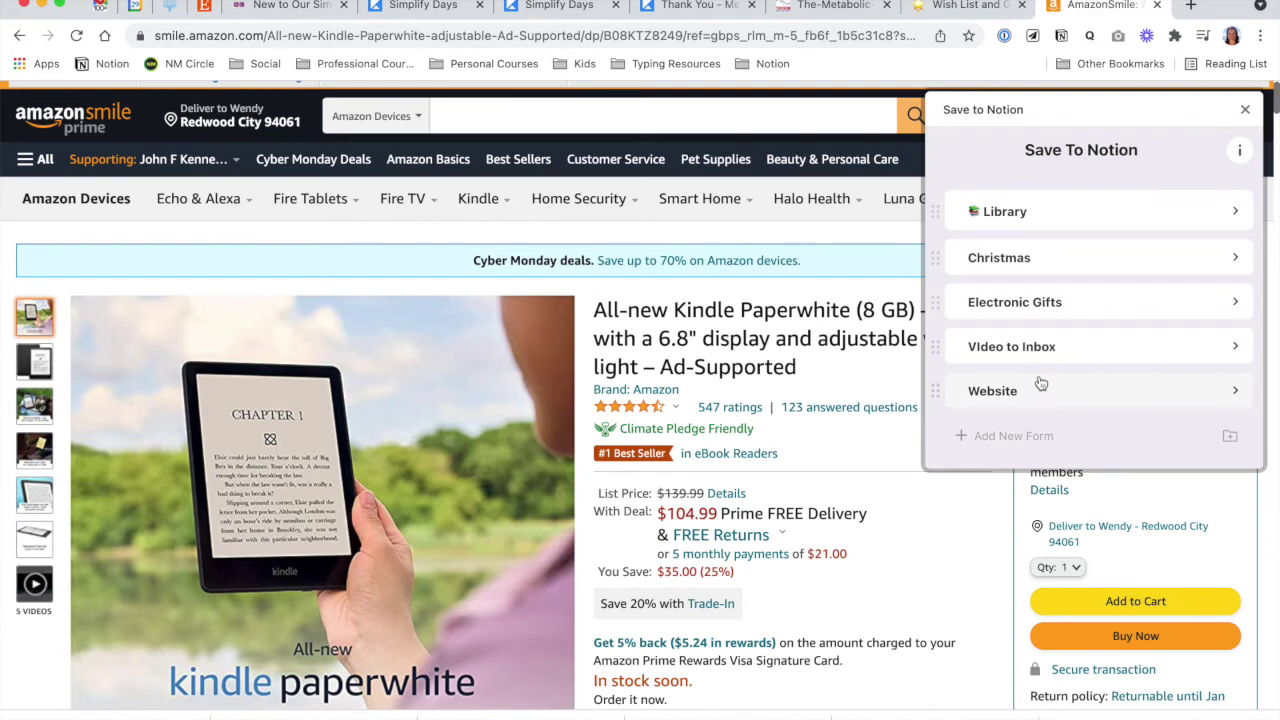
# Step: Open the Electronic Gifts form and shorten the item name to "All-new Kindle Paperwhite (8 GB)"
pyautogui.click(1081, 300)
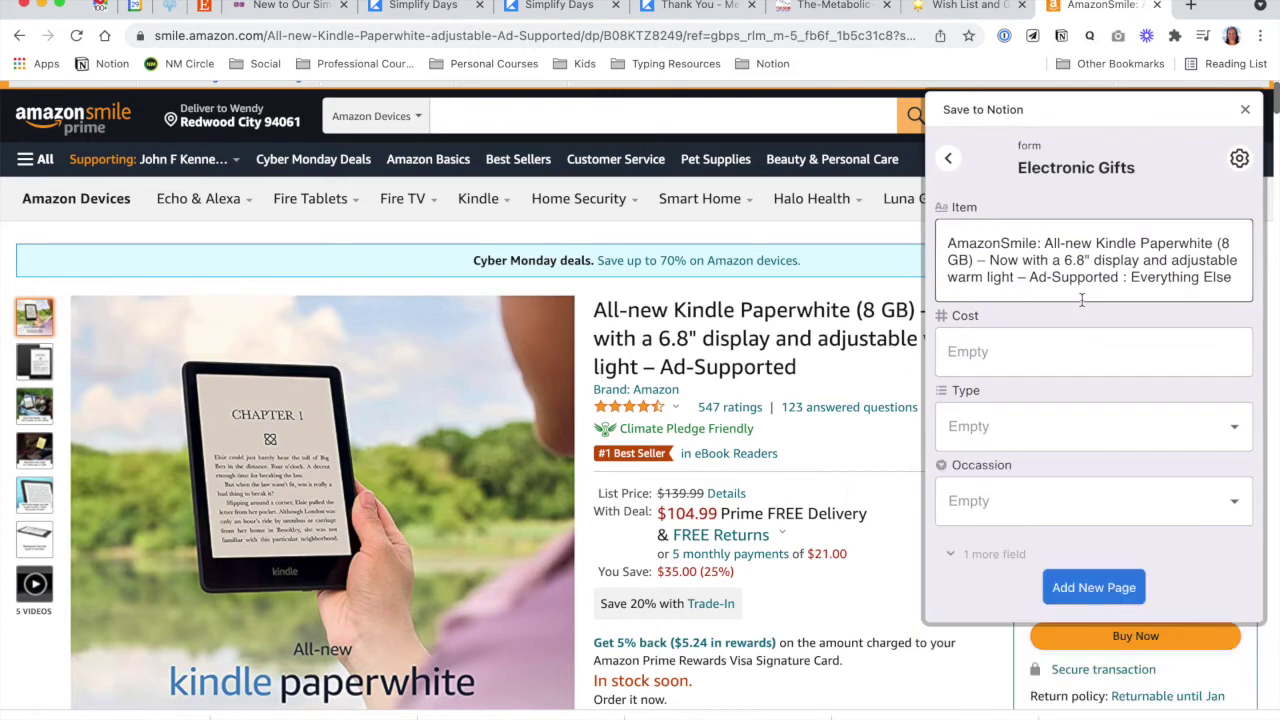
pyautogui.scroll(-1, 1081, 299)
pyautogui.moveTo(1045, 242); pyautogui.dragTo(946, 243)
pyautogui.press('BackSpace')
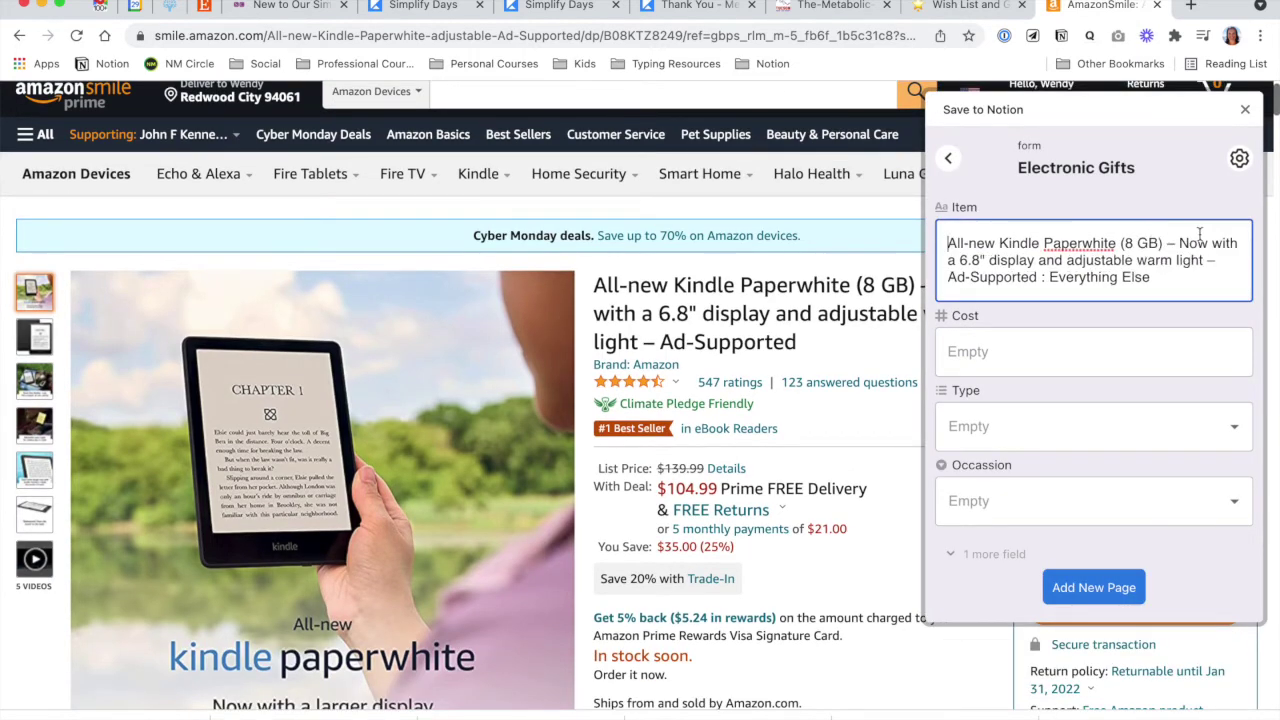
pyautogui.moveTo(1181, 242); pyautogui.dragTo(1171, 277)
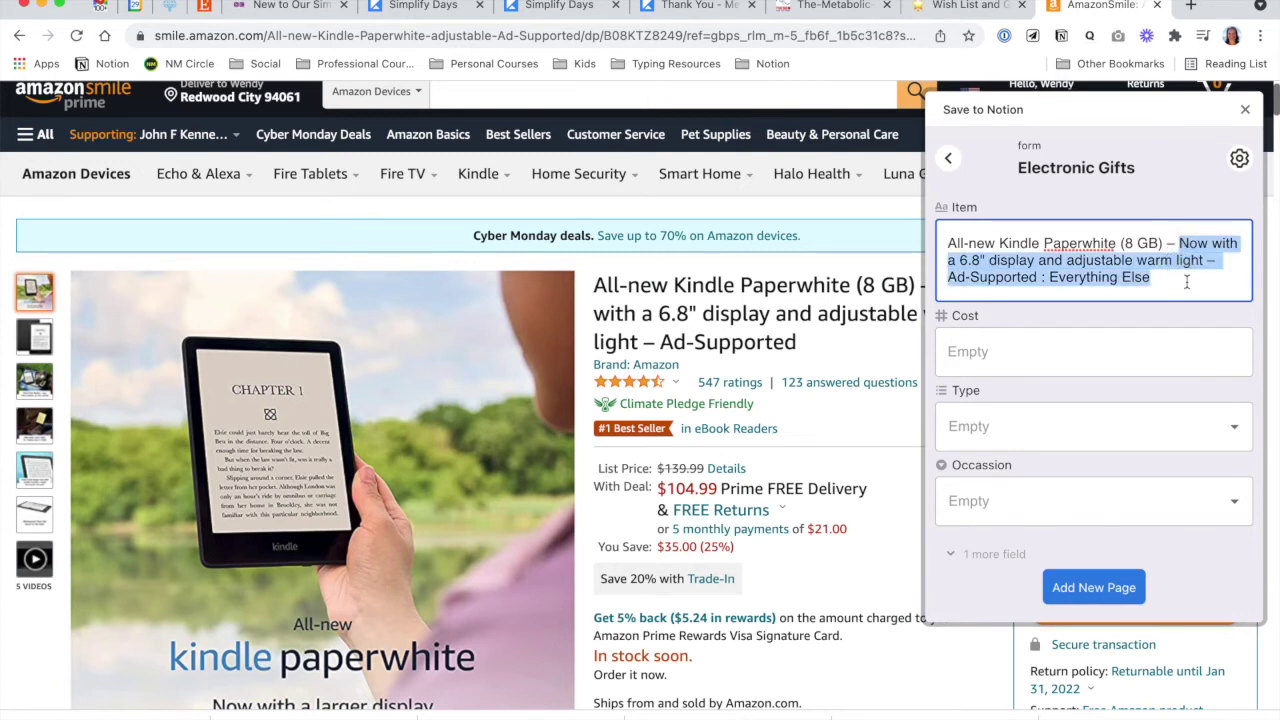
pyautogui.press('BackSpace')
pyautogui.press('BackSpace')
pyautogui.press('BackSpace')
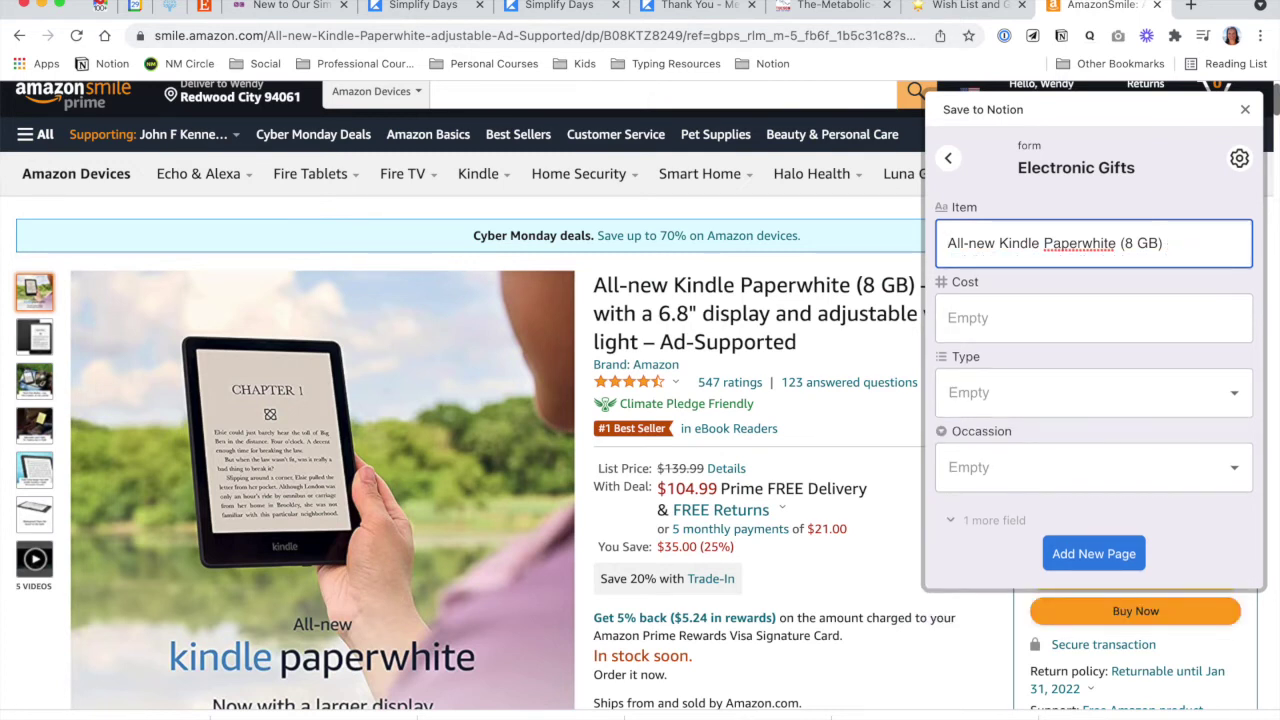
# Step: Fill in the gift form with cost 104.99, type Electronics and occasion Birthday
pyautogui.click(1039, 321)
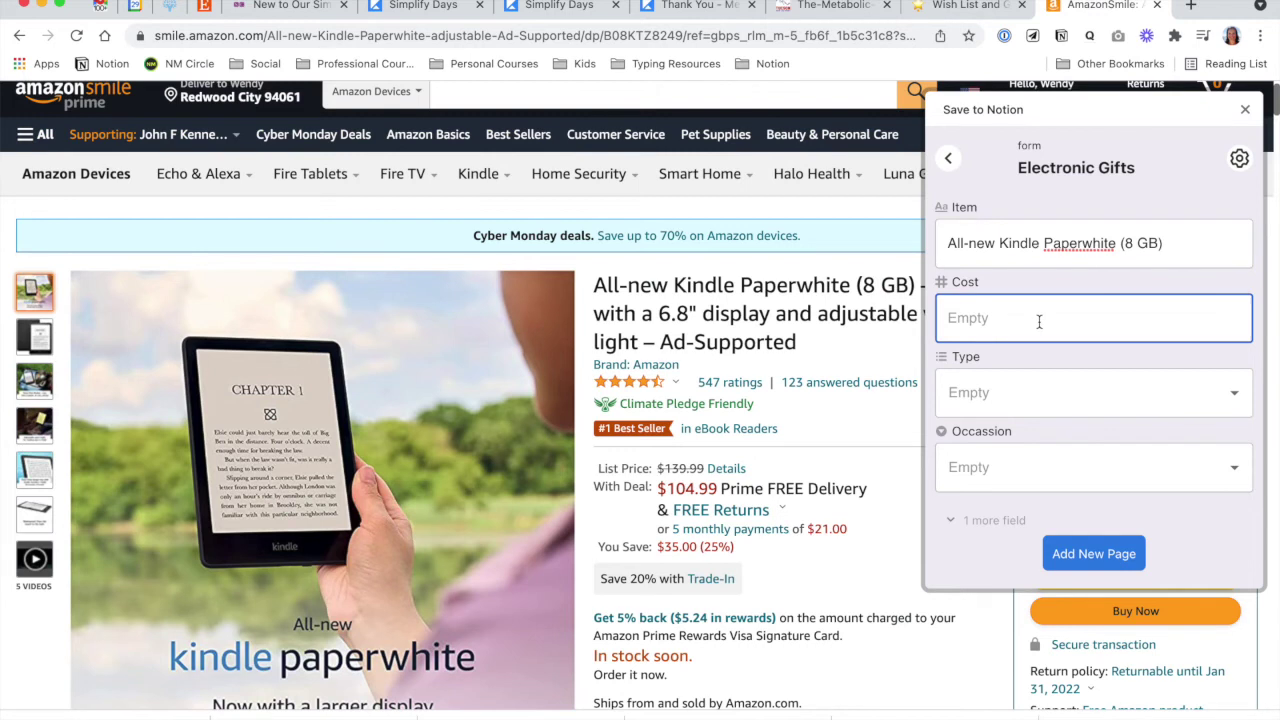
pyautogui.write('104.99')
pyautogui.click(1040, 392)
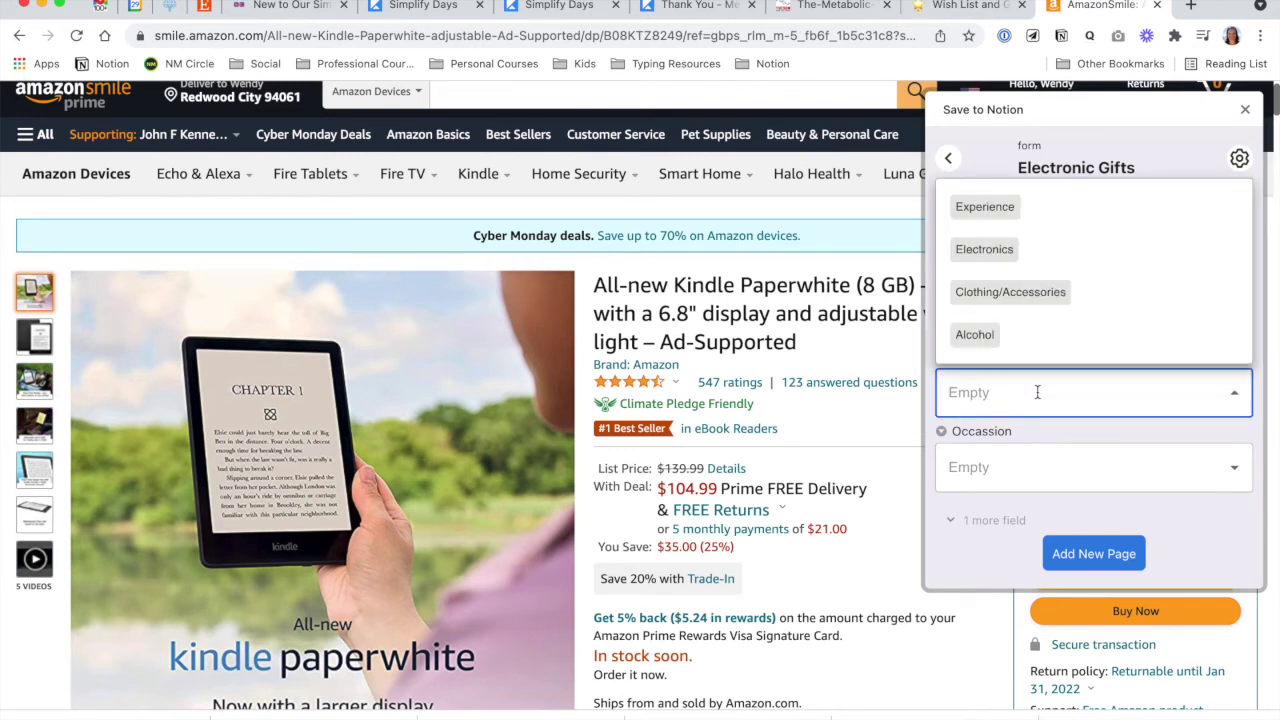
pyautogui.click(1001, 251)
pyautogui.click(1008, 468)
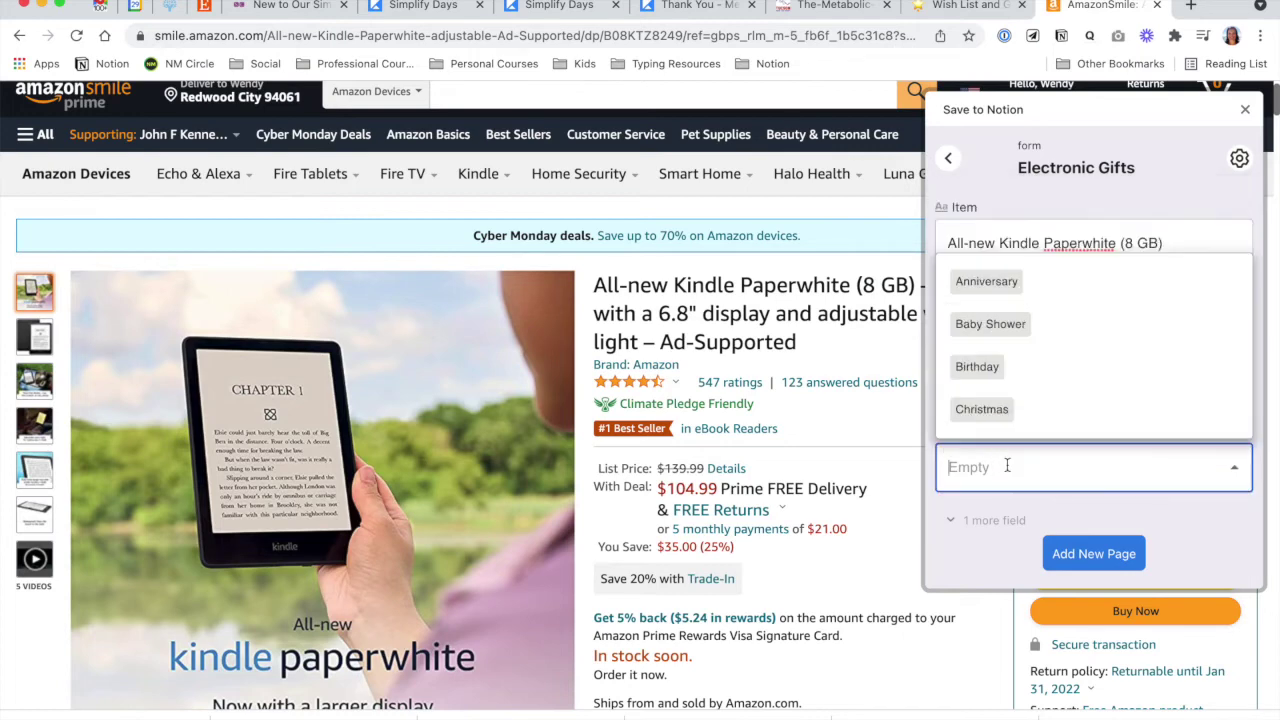
pyautogui.click(983, 366)
pyautogui.scroll(-2, 990, 368)
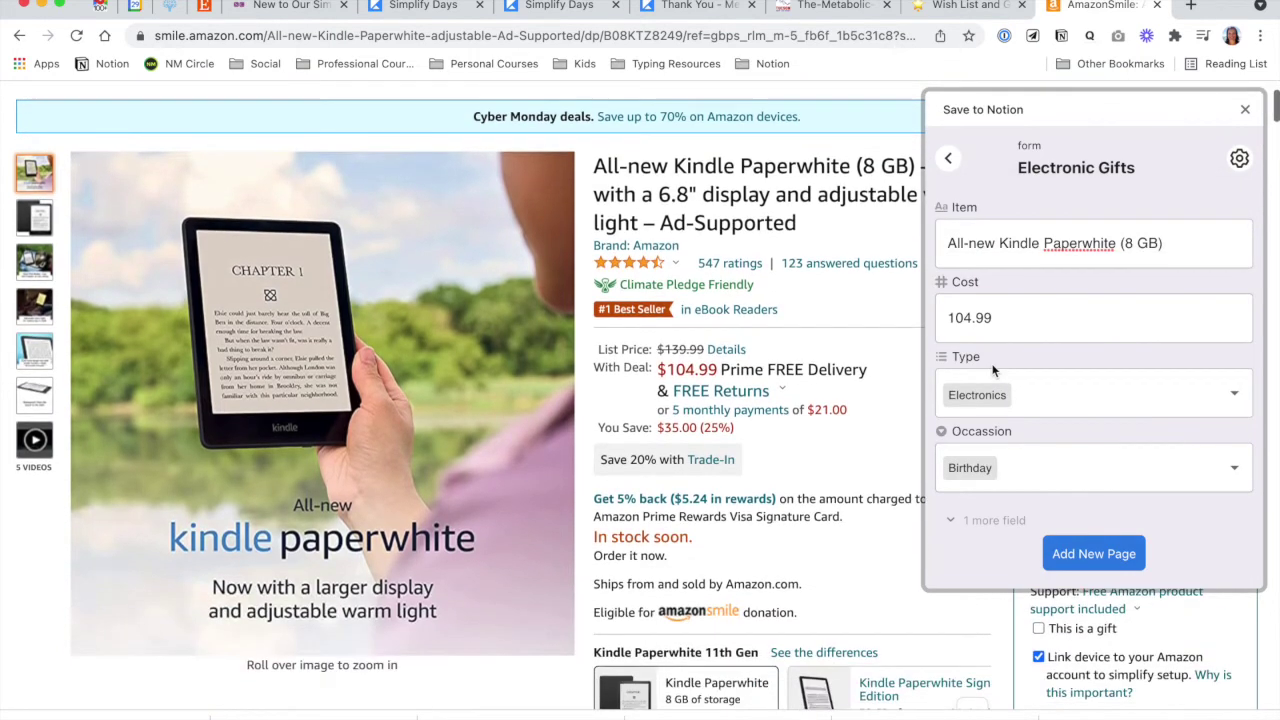
# Step: Reveal the form's hidden URL field, save the Kindle gift as a new page in Notion and close the form
pyautogui.click(995, 521)
pyautogui.click(955, 506)
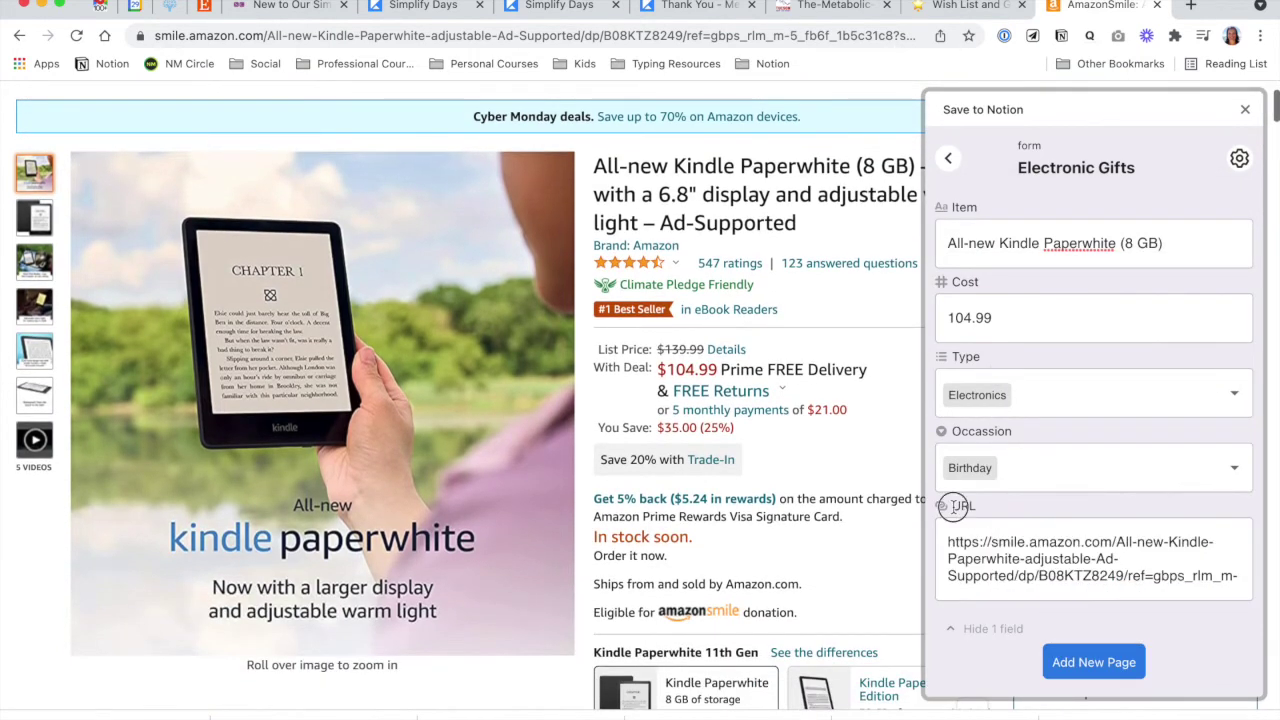
pyautogui.click(1070, 662)
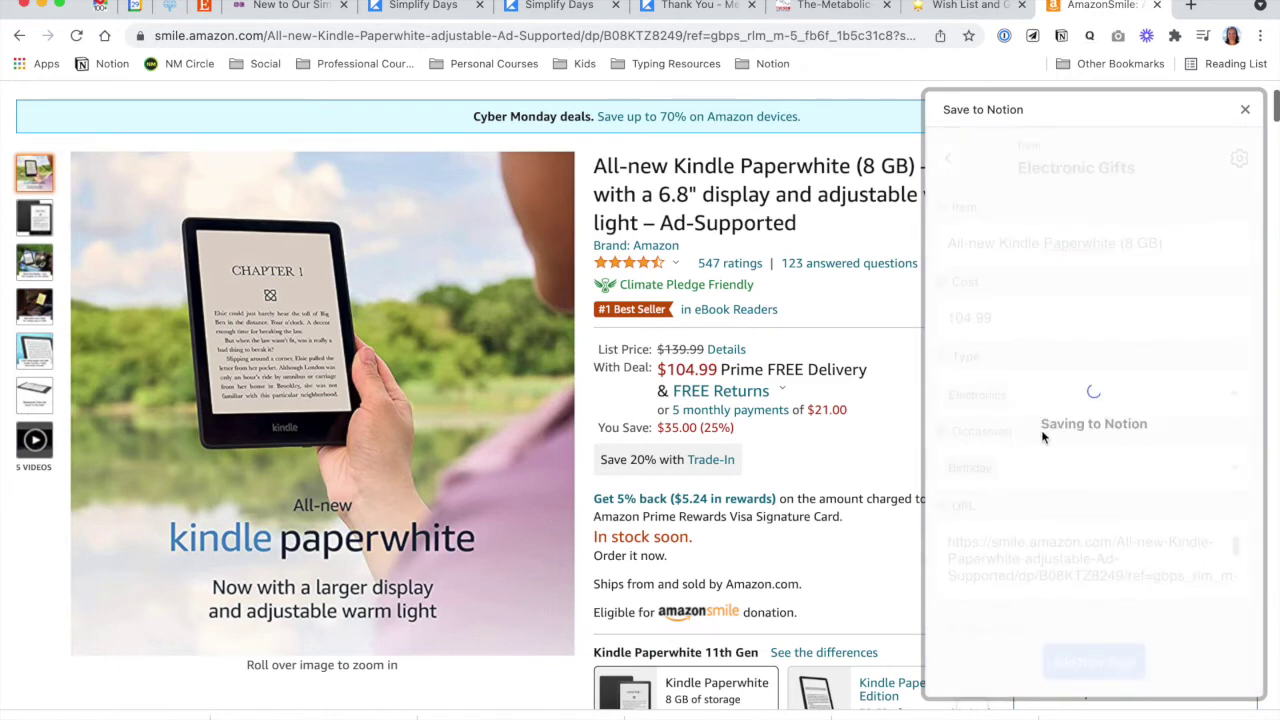
pyautogui.click(1245, 111)
# Step: Switch to the Notion tracker, open the full Gifts database and assign the Kindle Paperwhite gift to Sister
pyautogui.click(952, 7)
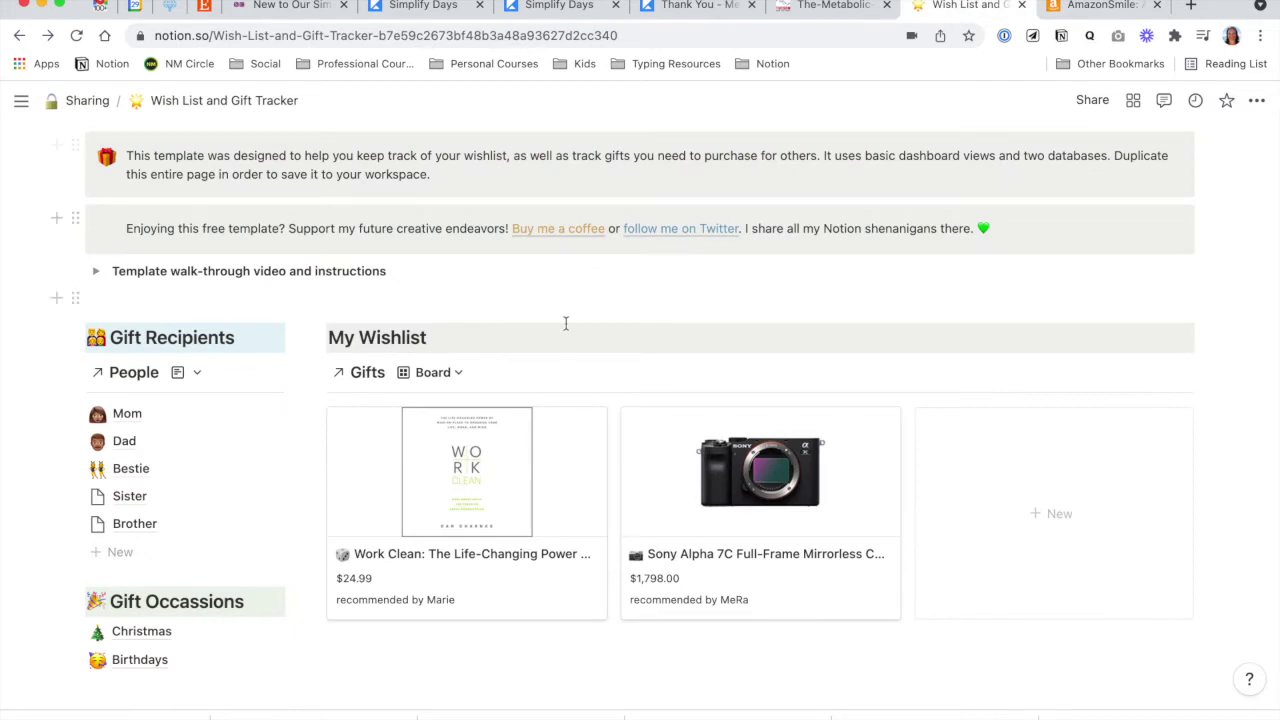
pyautogui.click(360, 372)
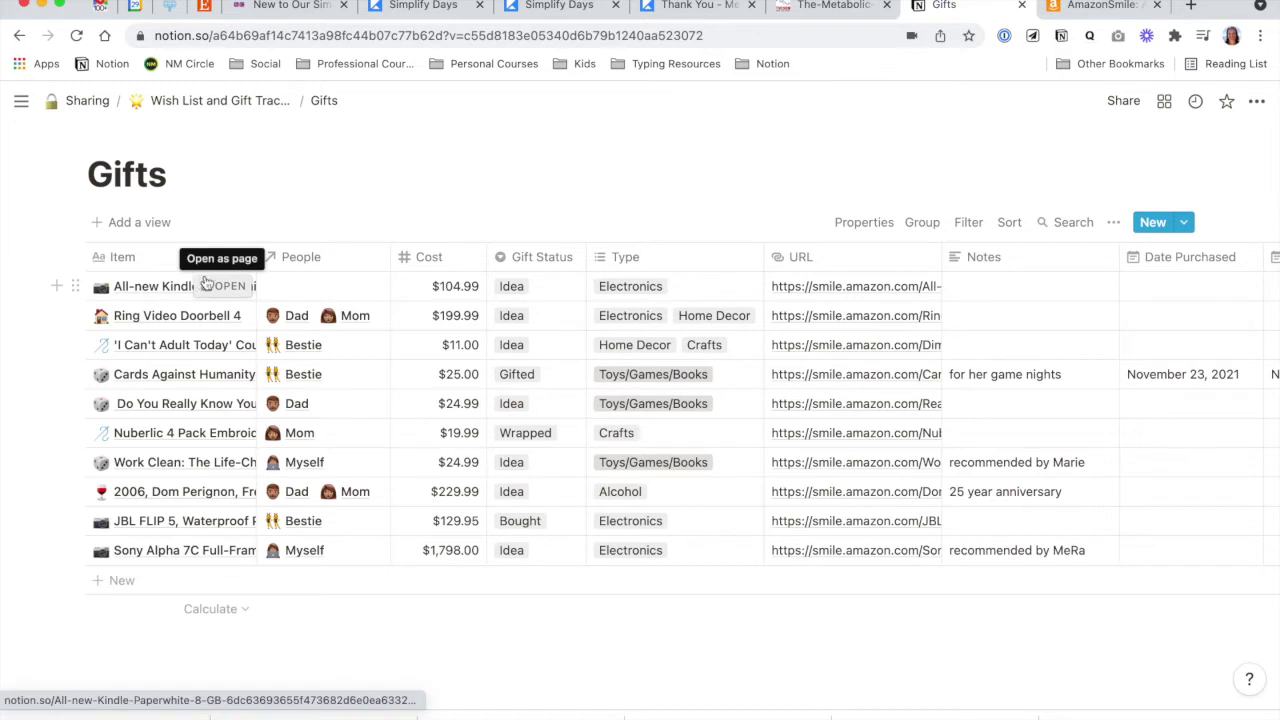
pyautogui.click(345, 292)
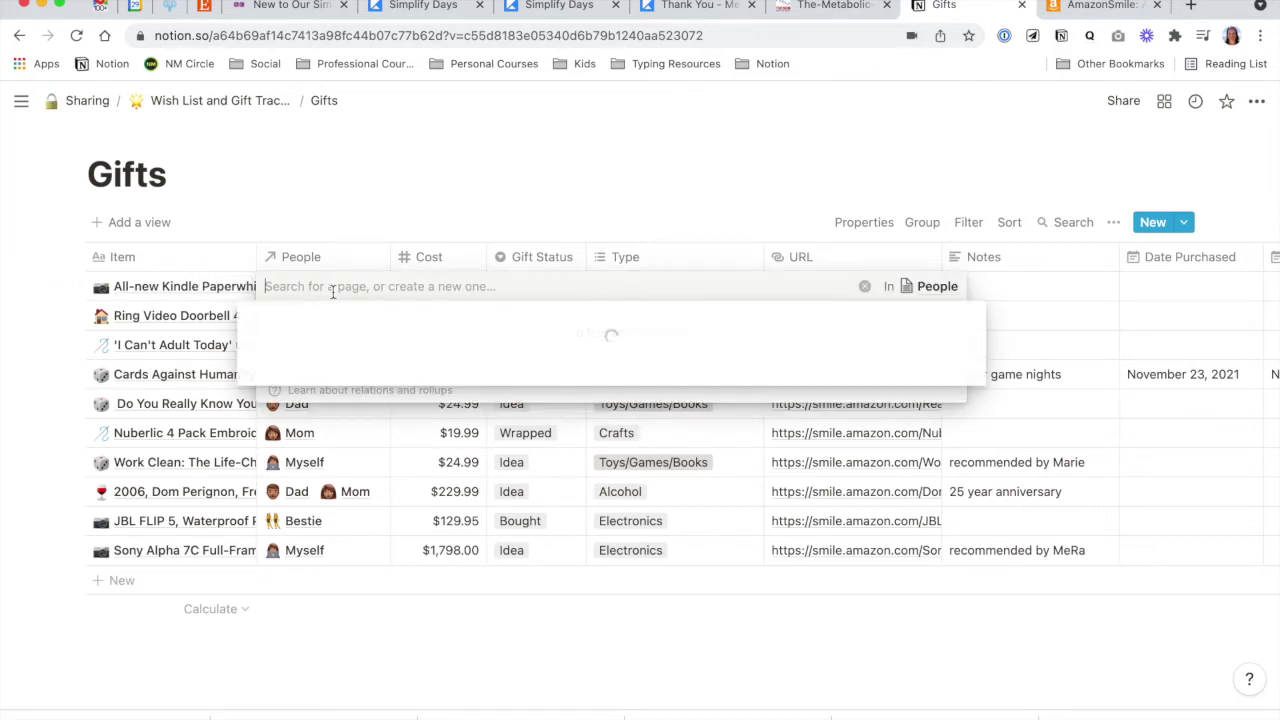
pyautogui.write('sister')
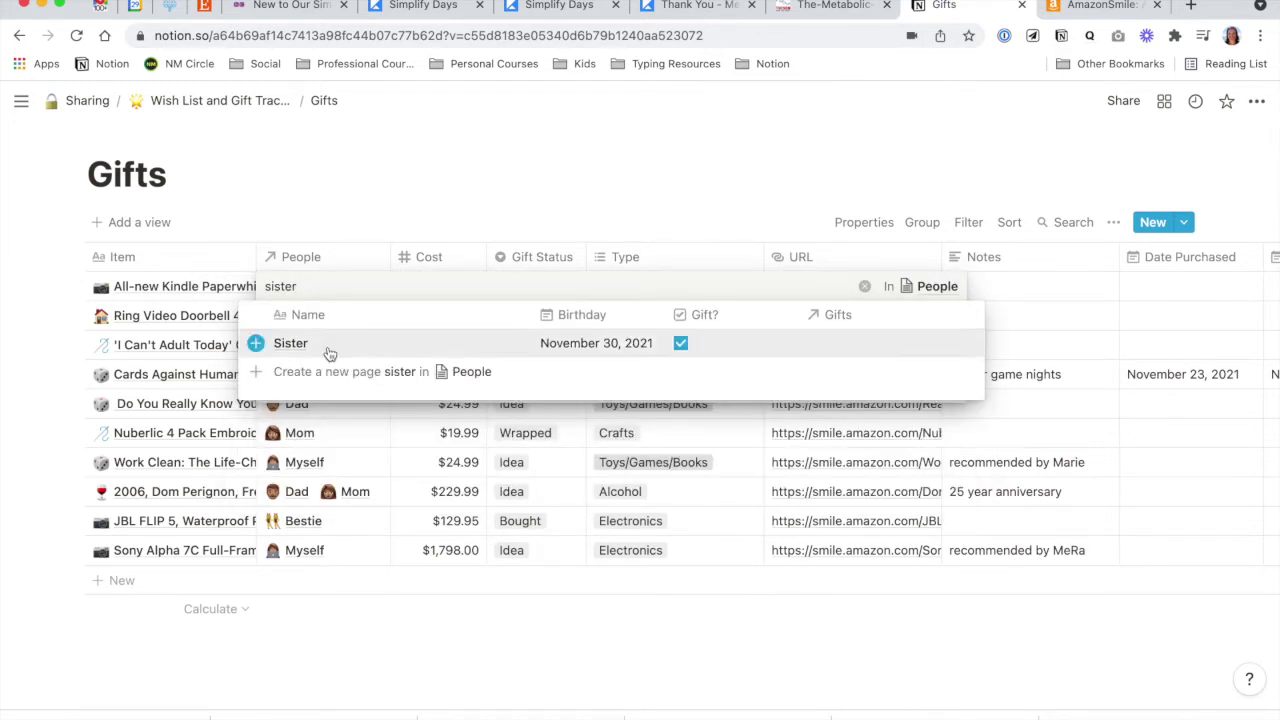
pyautogui.click(288, 346)
pyautogui.click(369, 173)
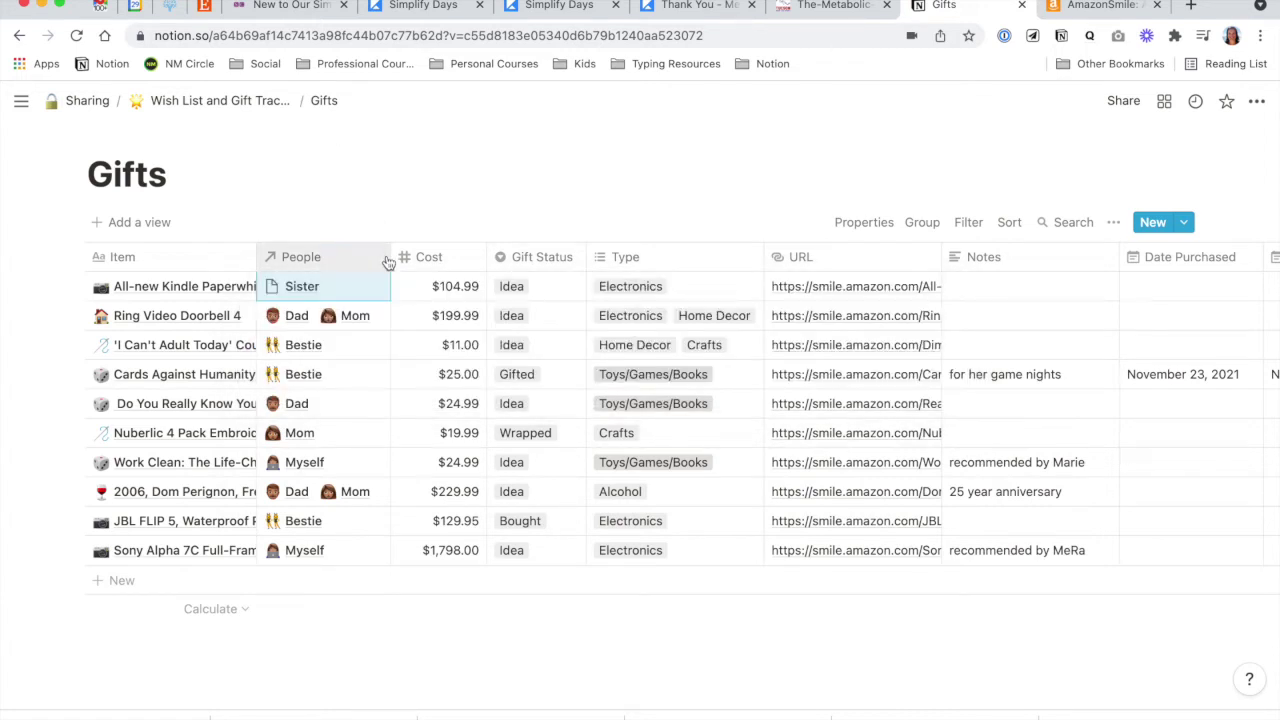
# Step: Add the note "Prefers black" to the Kindle Paperwhite gift
pyautogui.hscroll(10, 736, 305)
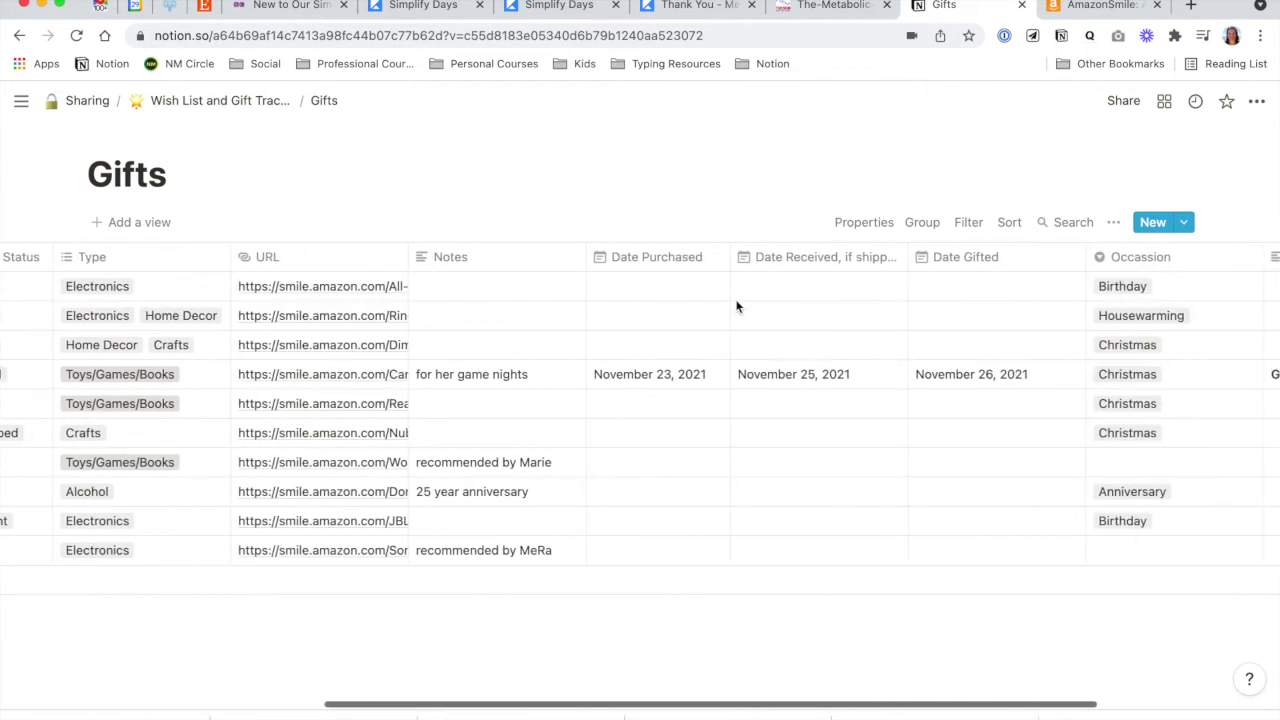
pyautogui.click(454, 288)
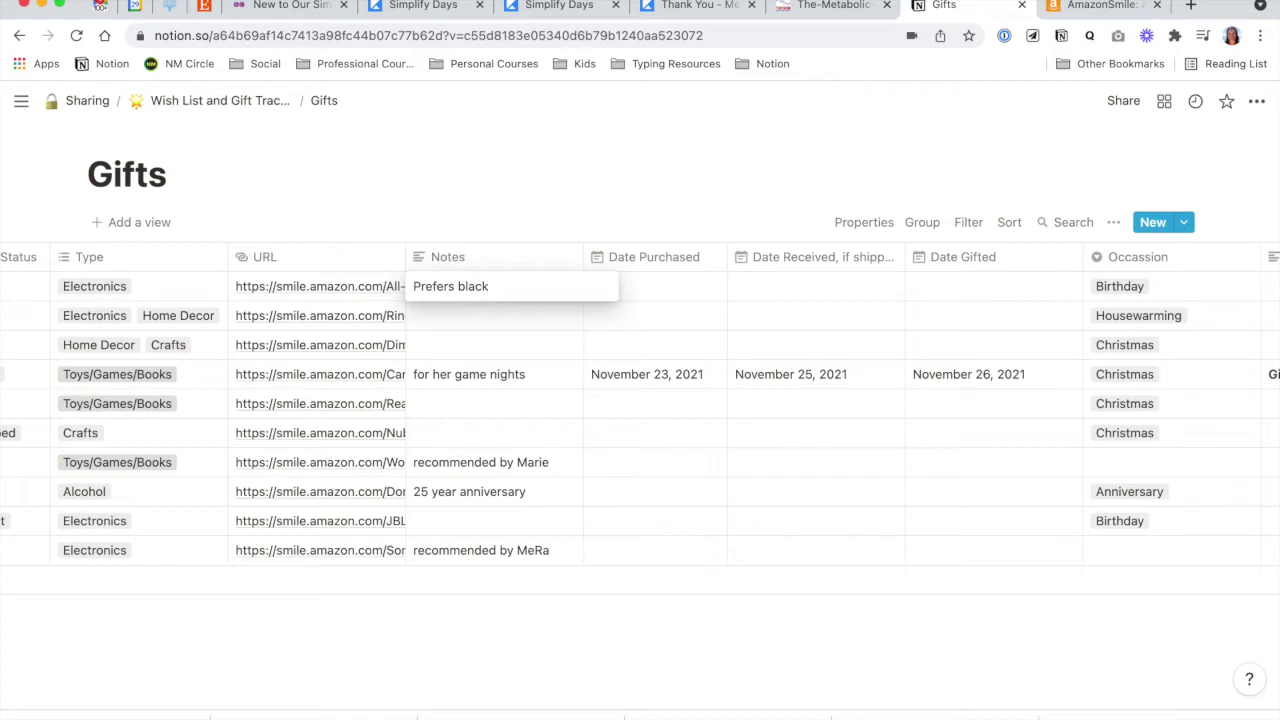
pyautogui.press('Tab')
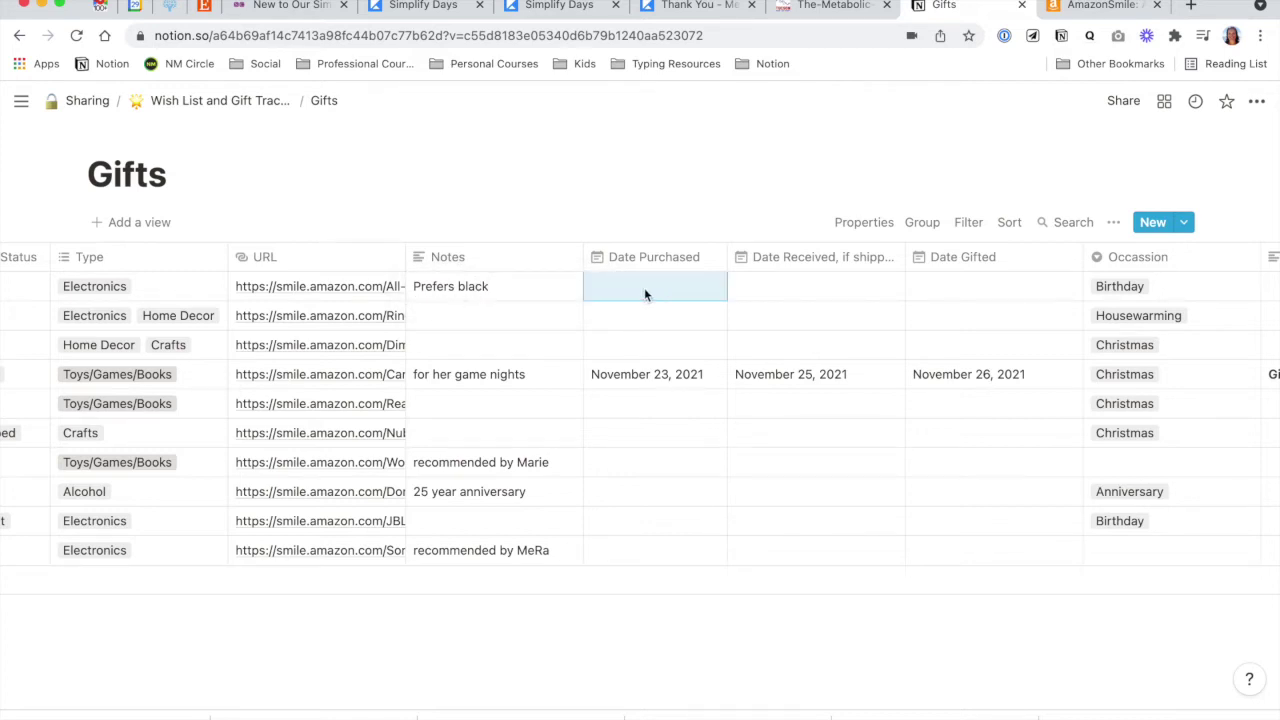
pyautogui.hscroll(-10, 644, 288)
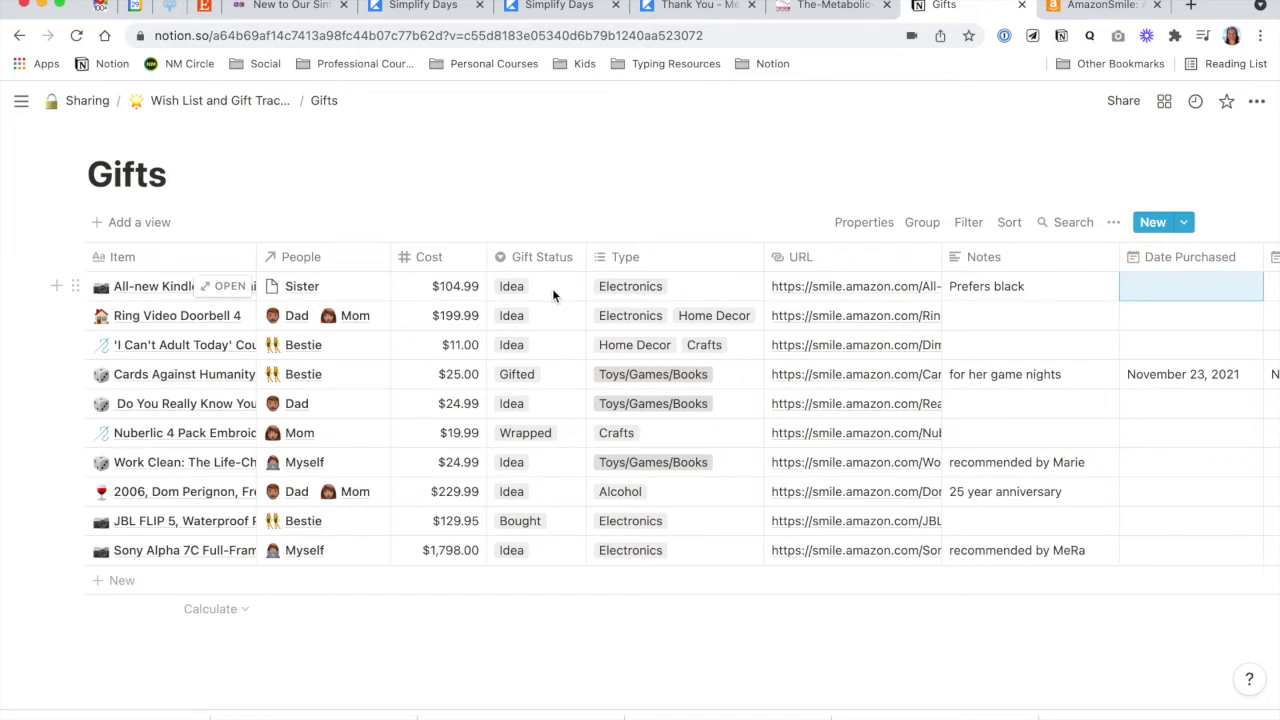
# Step: Return to the tracker page, open the Sister recipient as a full page and look over its properties and gifts
pyautogui.press('super+bracketleft')
pyautogui.scroll(-2, 288, 437)
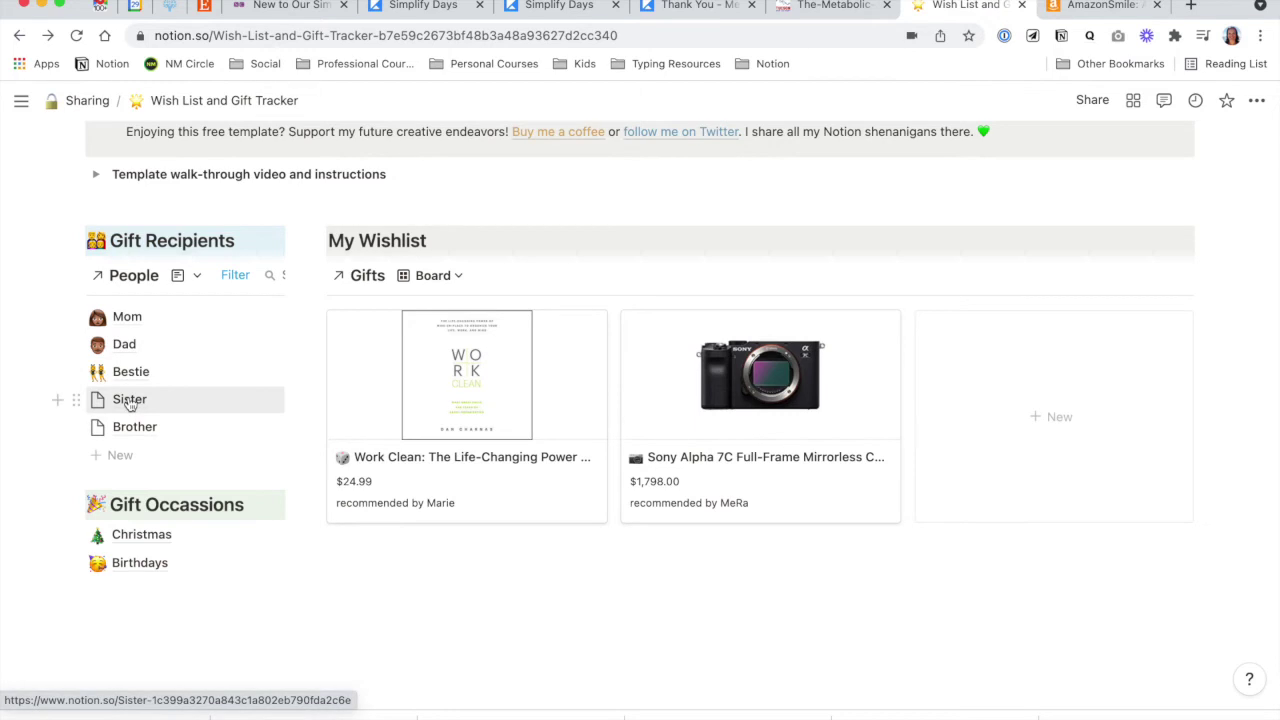
pyautogui.click(130, 400)
pyautogui.click(282, 163)
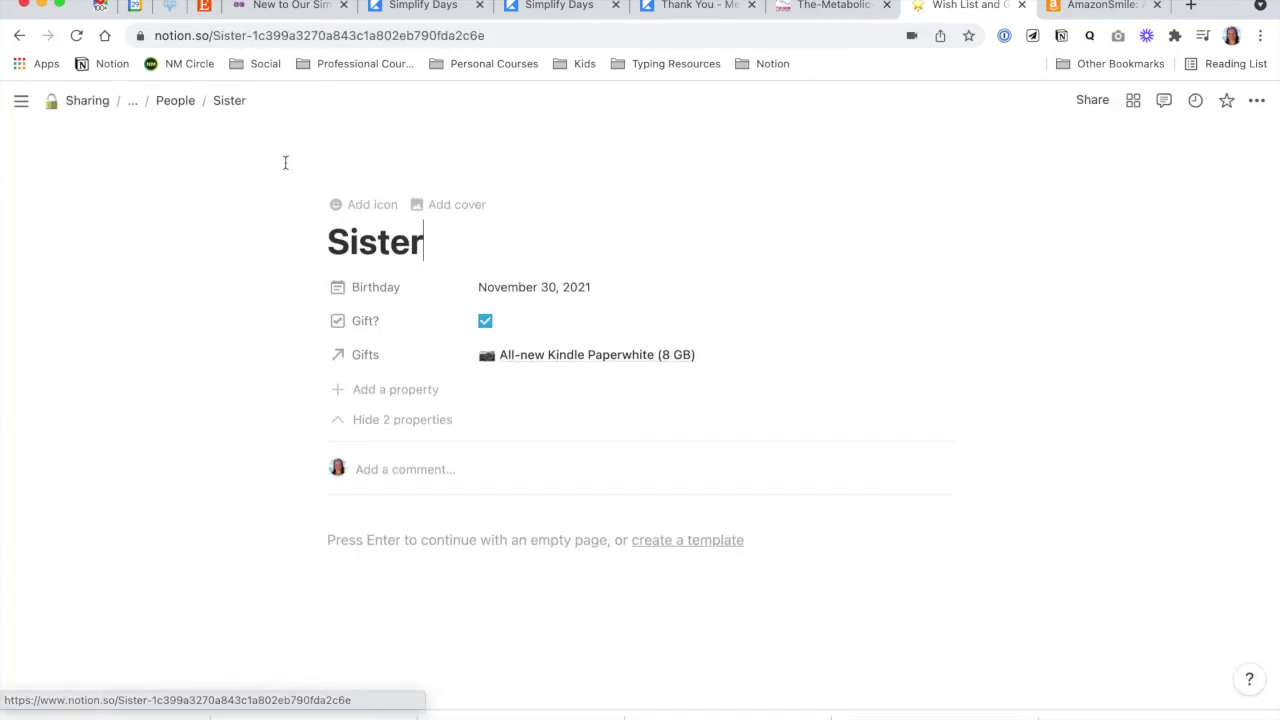
pyautogui.scroll(-1, 305, 569)
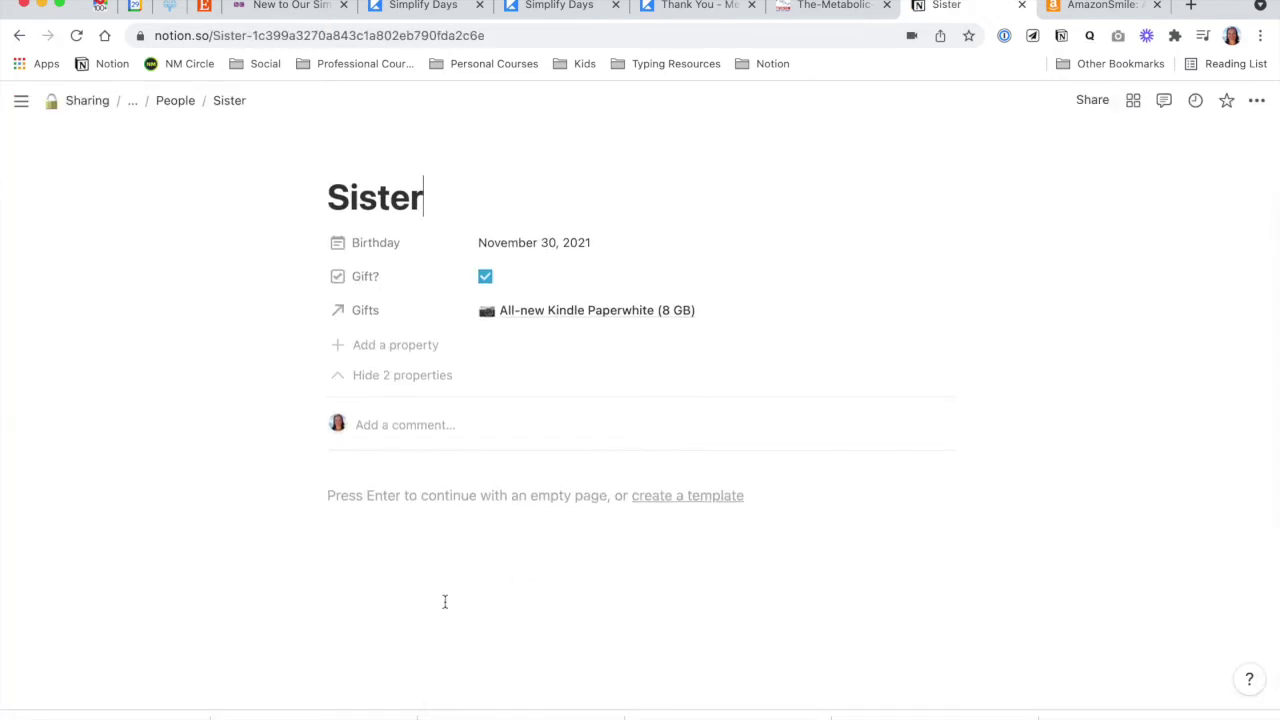
pyautogui.press('super+bracketleft')
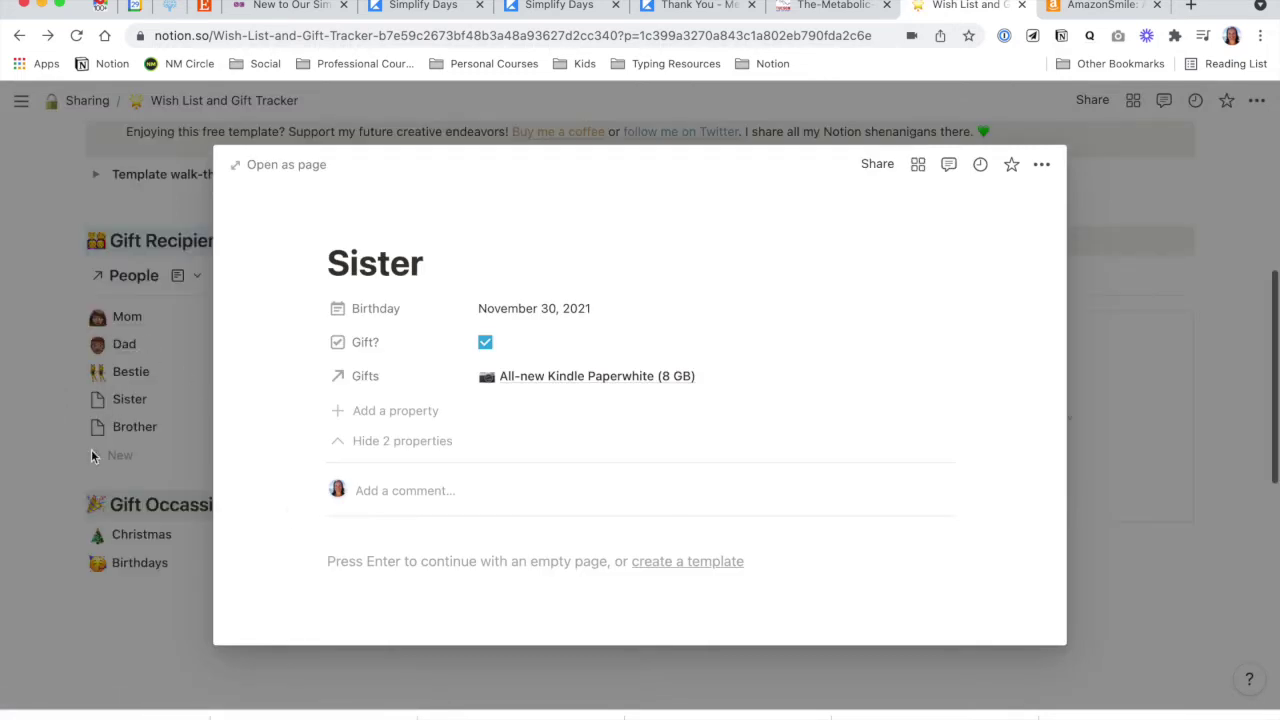
# Step: Open the Mom page in full, copy its Hanukkah, Housewarming and Christmas headings and go back to the tracker page
pyautogui.click(107, 448)
pyautogui.click(127, 317)
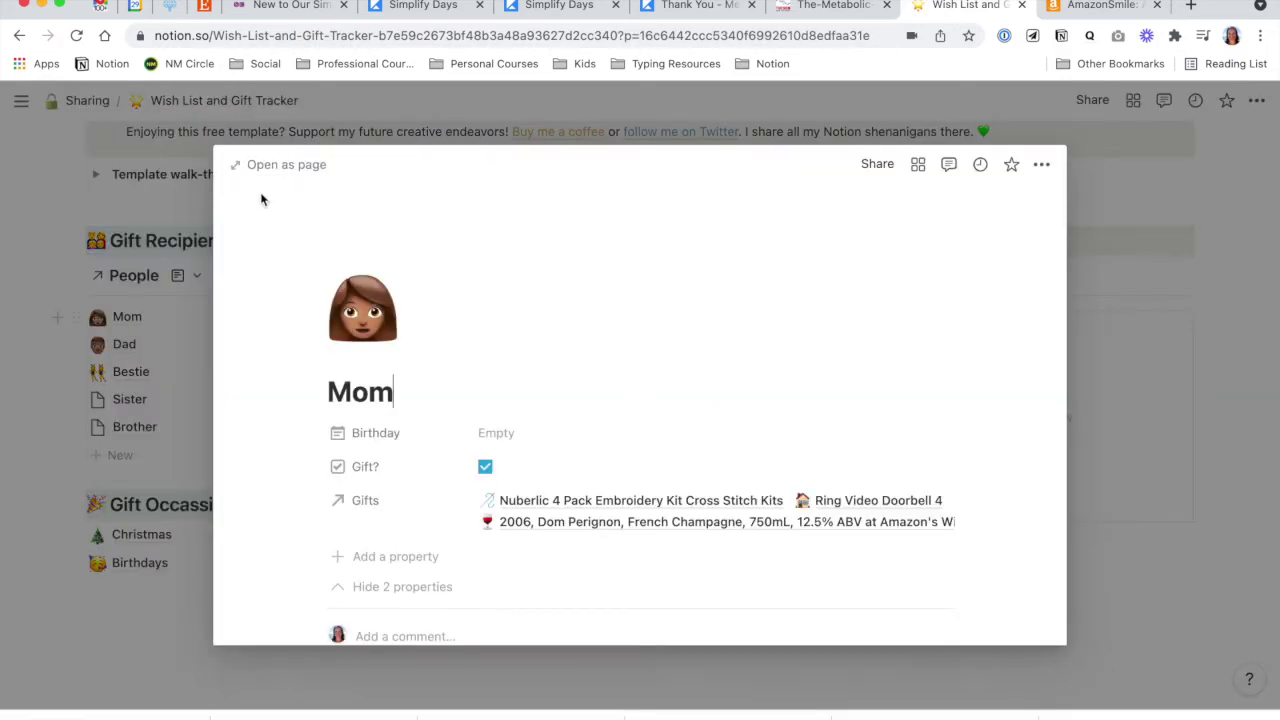
pyautogui.click(284, 163)
pyautogui.scroll(-5, 273, 232)
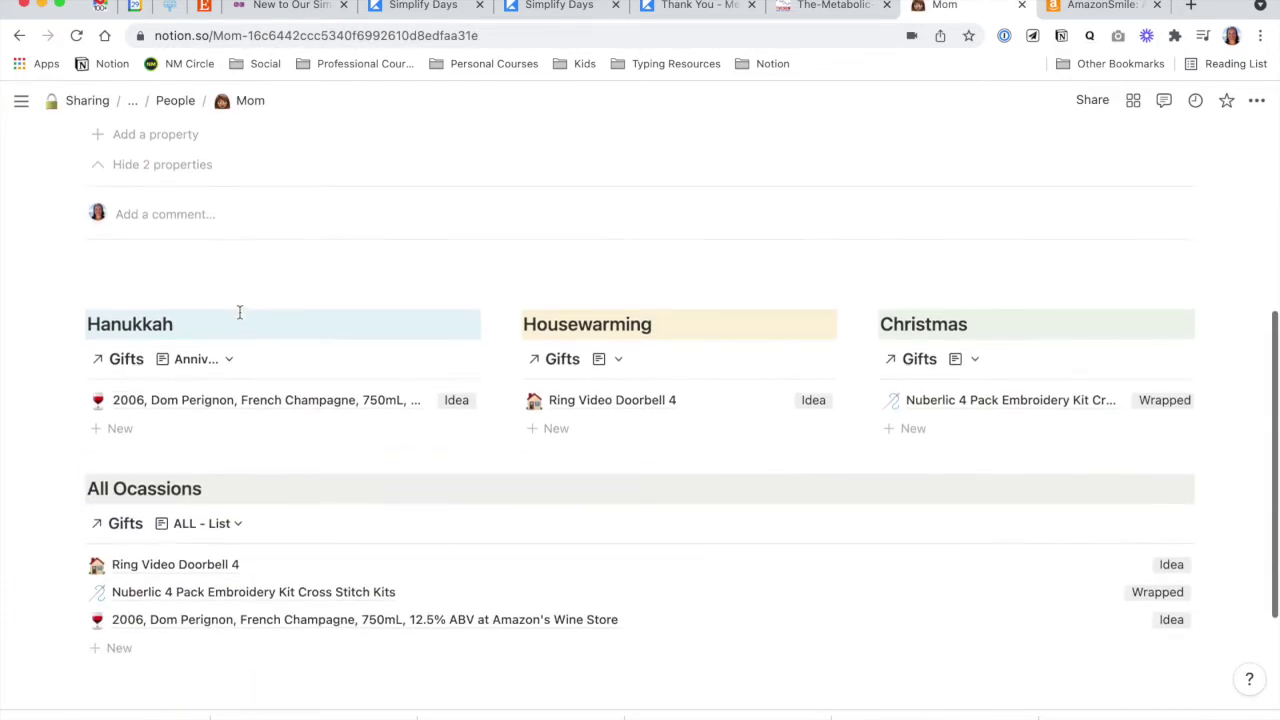
pyautogui.moveTo(43, 322); pyautogui.dragTo(997, 335)
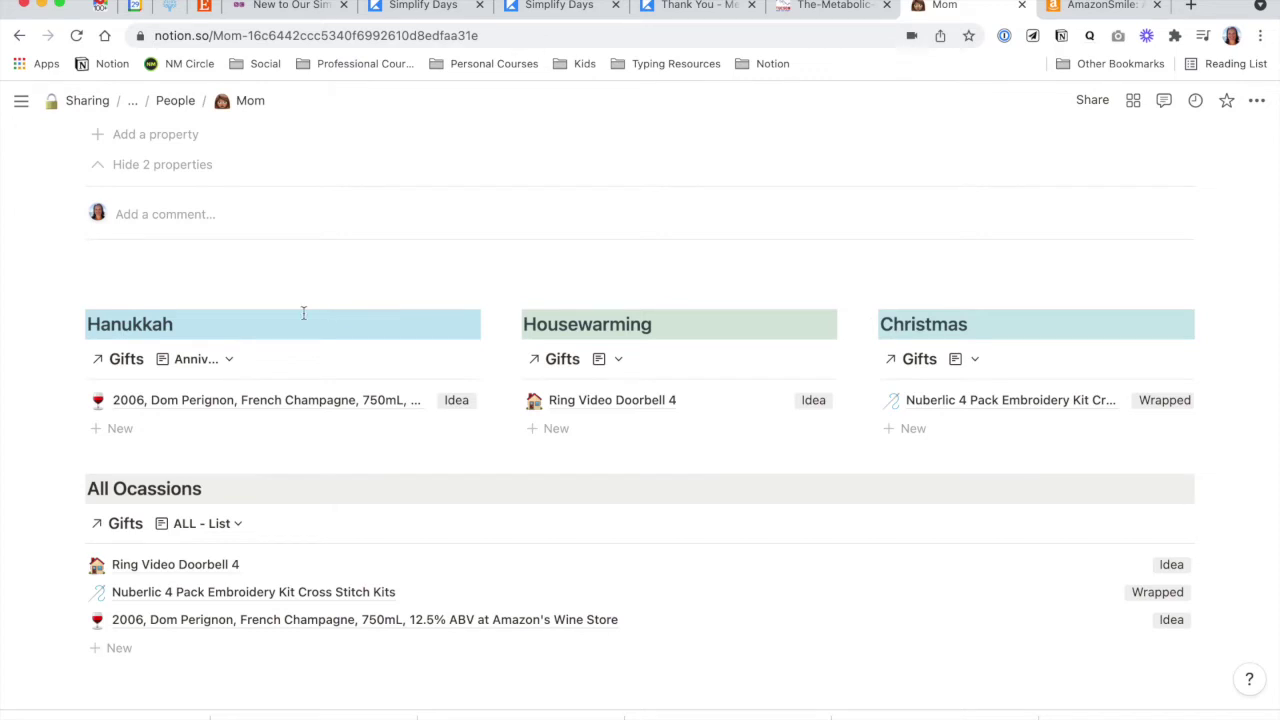
pyautogui.hscroll(-5, 90, 333)
pyautogui.hscroll(-5, 133, 404)
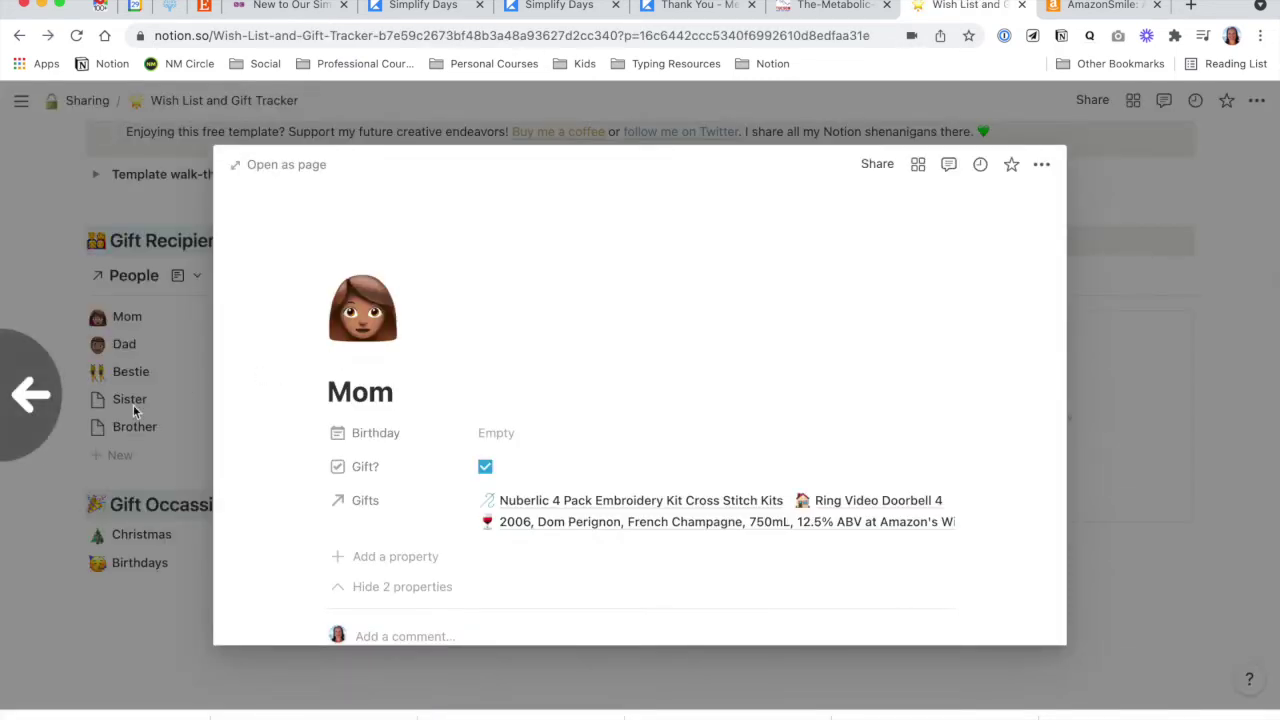
# Step: Open the Sister recipient as a full page and paste the Hanukkah, Housewarming and Christmas headings into its body
pyautogui.click(133, 404)
pyautogui.click(322, 164)
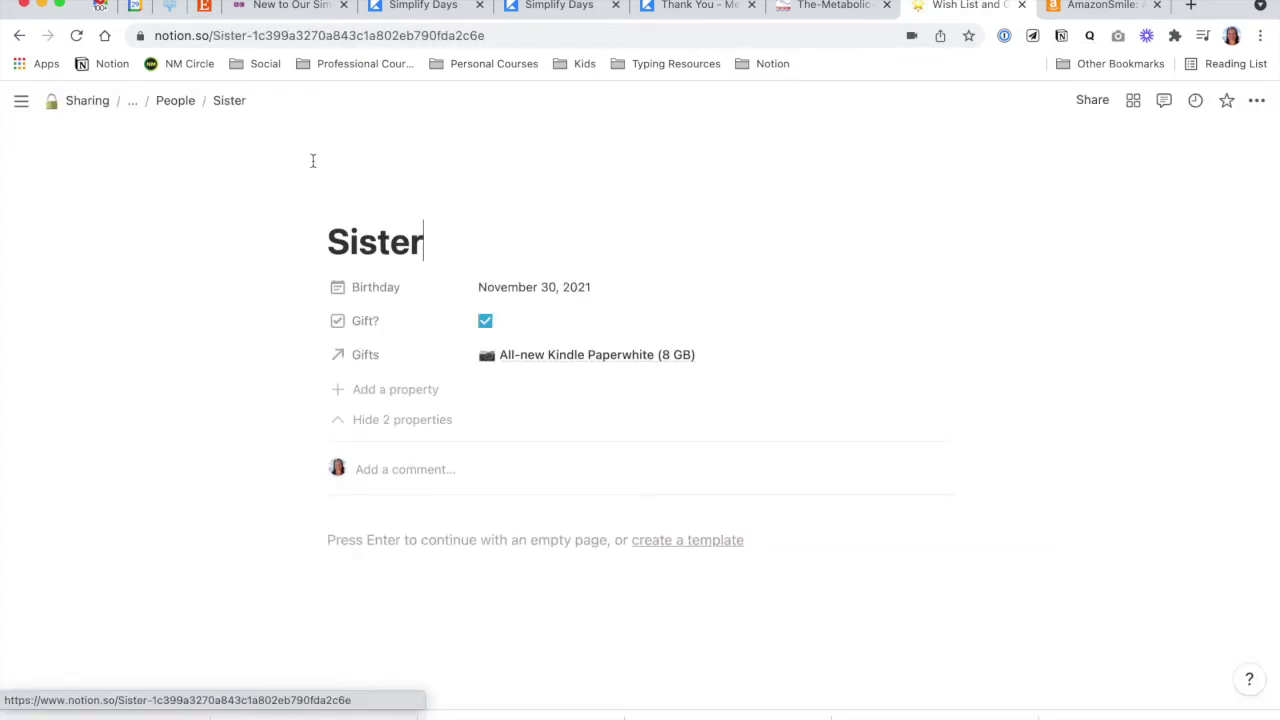
pyautogui.click(482, 578)
pyautogui.write('Hanukkah Housewarming Christmas')
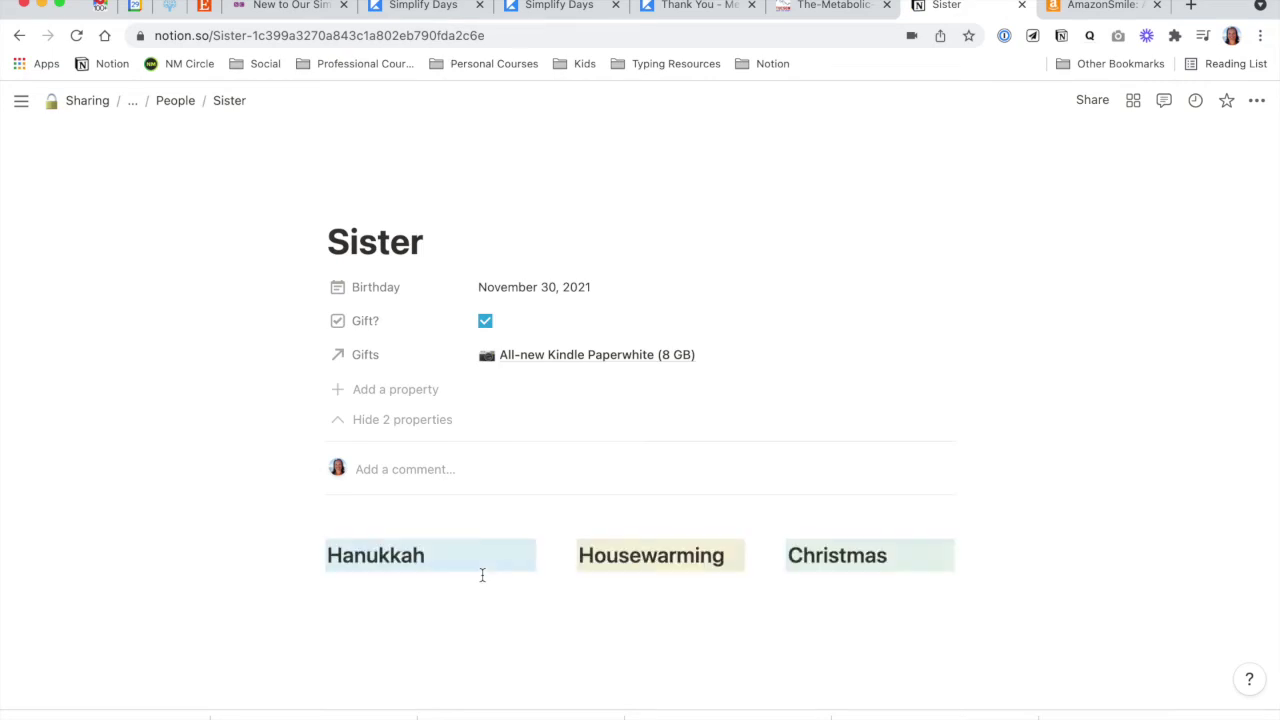
# Step: Remove the Housewarming and Christmas headings from the Sister page and rename the Hanukkah heading to Birthday
pyautogui.click(976, 555)
pyautogui.moveTo(974, 554); pyautogui.dragTo(657, 543)
pyautogui.press('BackSpace')
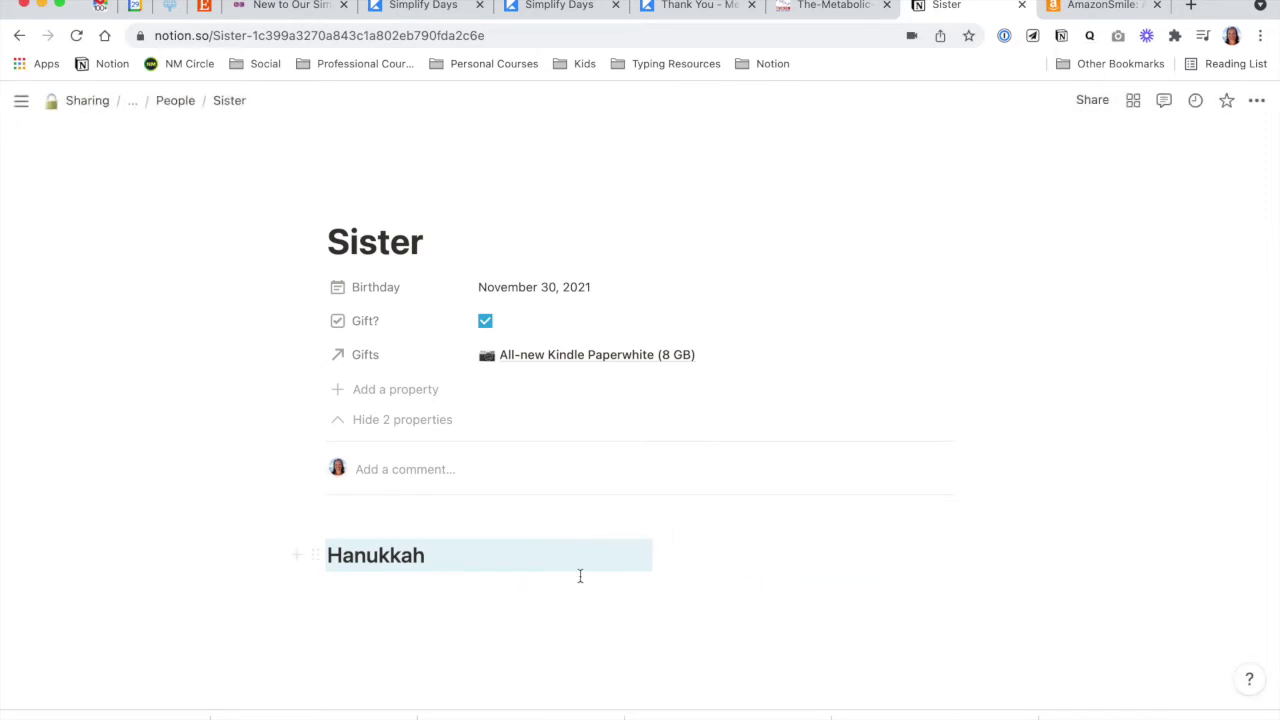
pyautogui.click(687, 552)
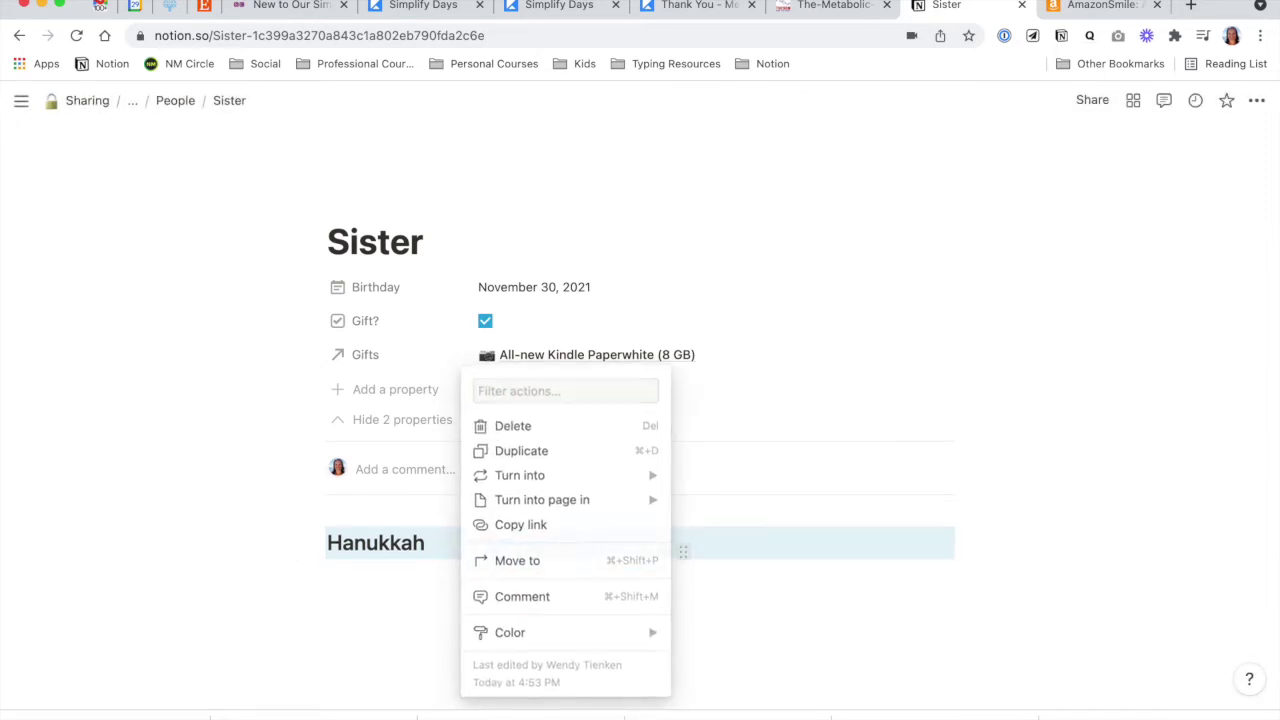
pyautogui.press('Escape')
pyautogui.doubleClick(406, 542)
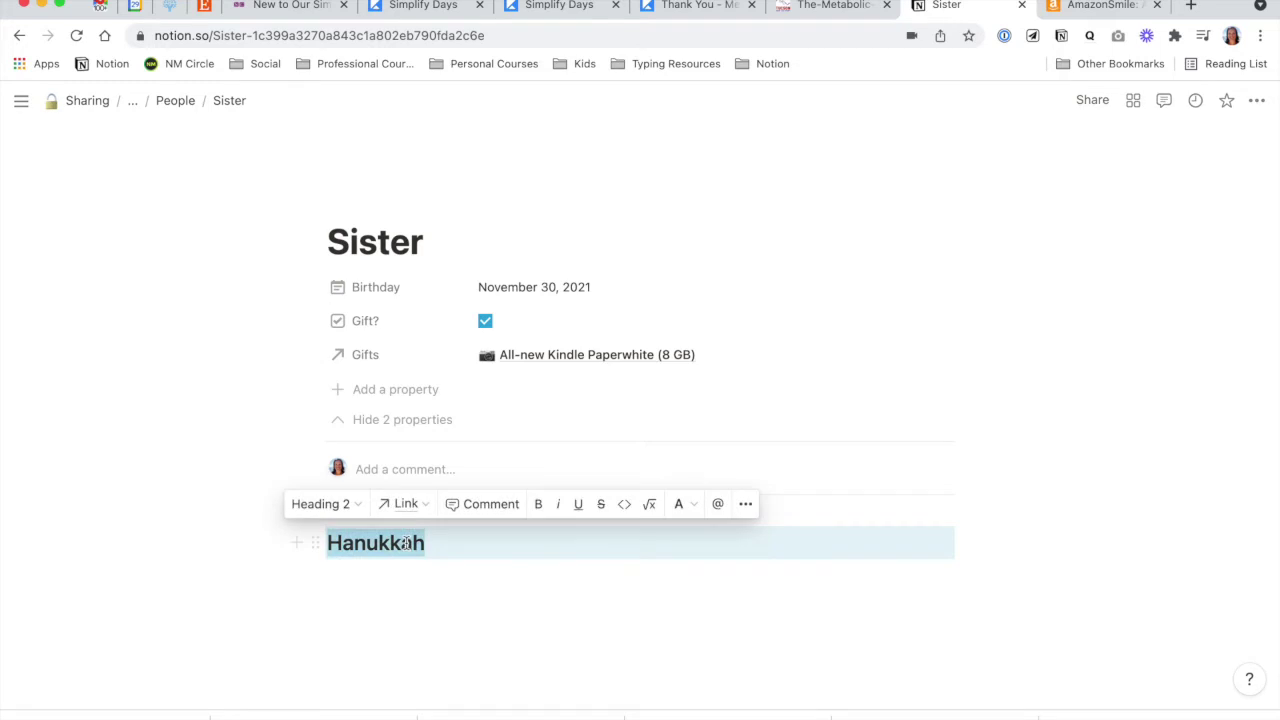
pyautogui.write('Birthday')
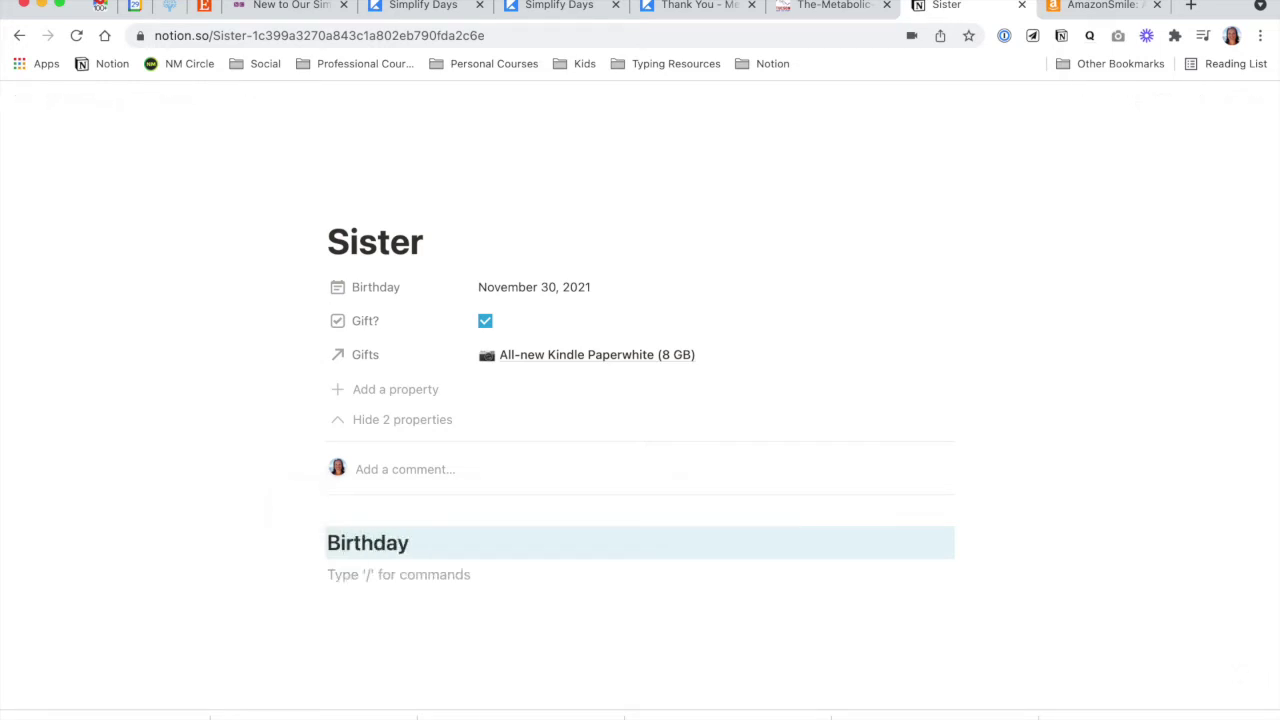
# Step: Insert a linked view of the Gifts database beneath the Birthday heading on the Sister page
pyautogui.write('cr')
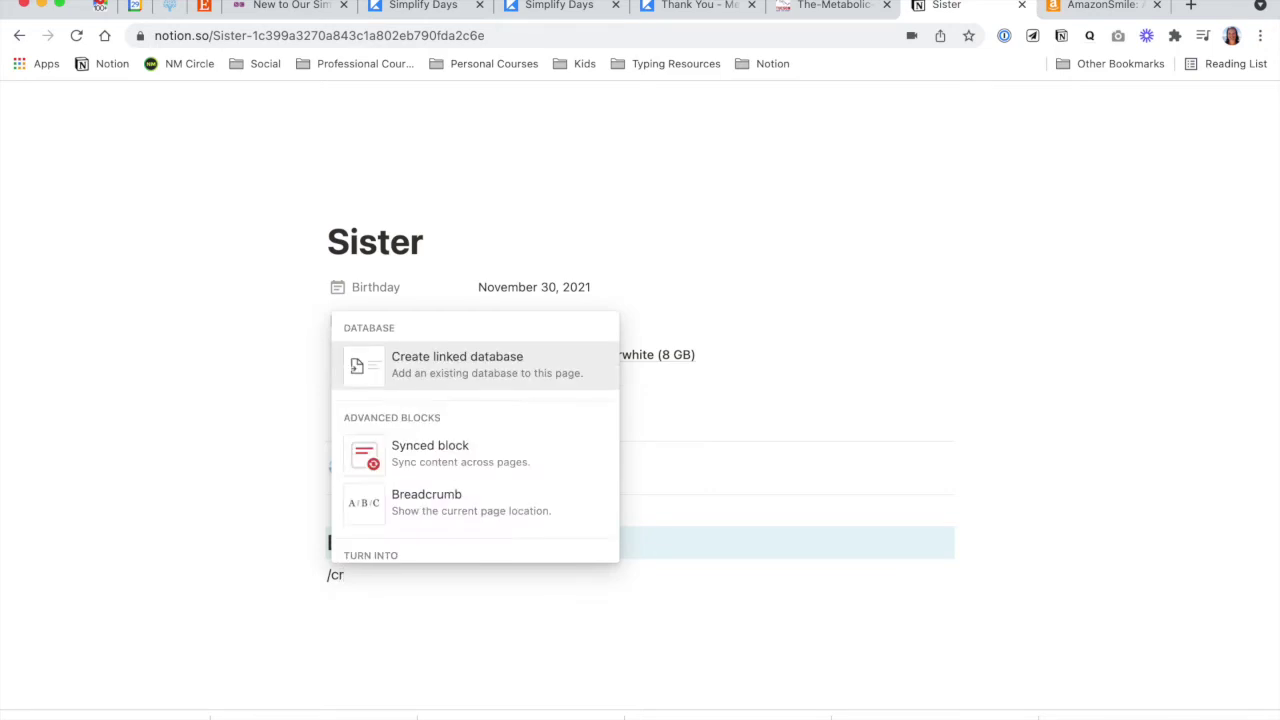
pyautogui.click(450, 366)
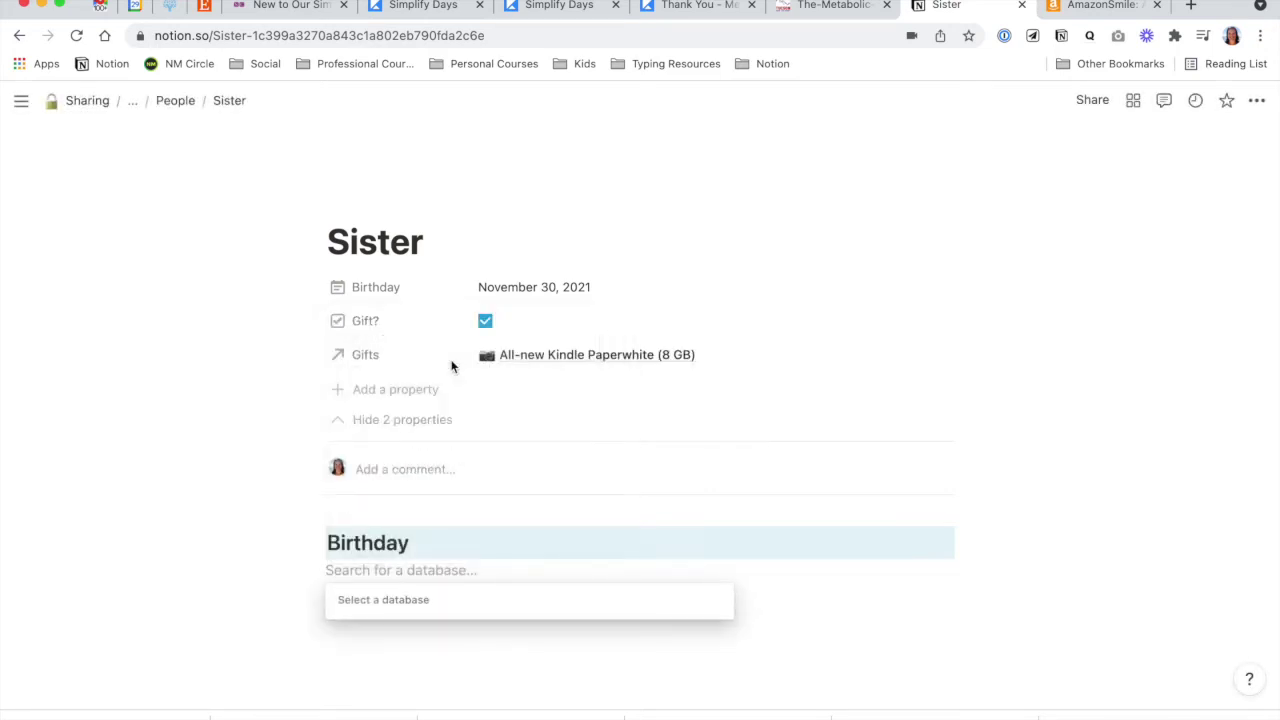
pyautogui.write('Gift')
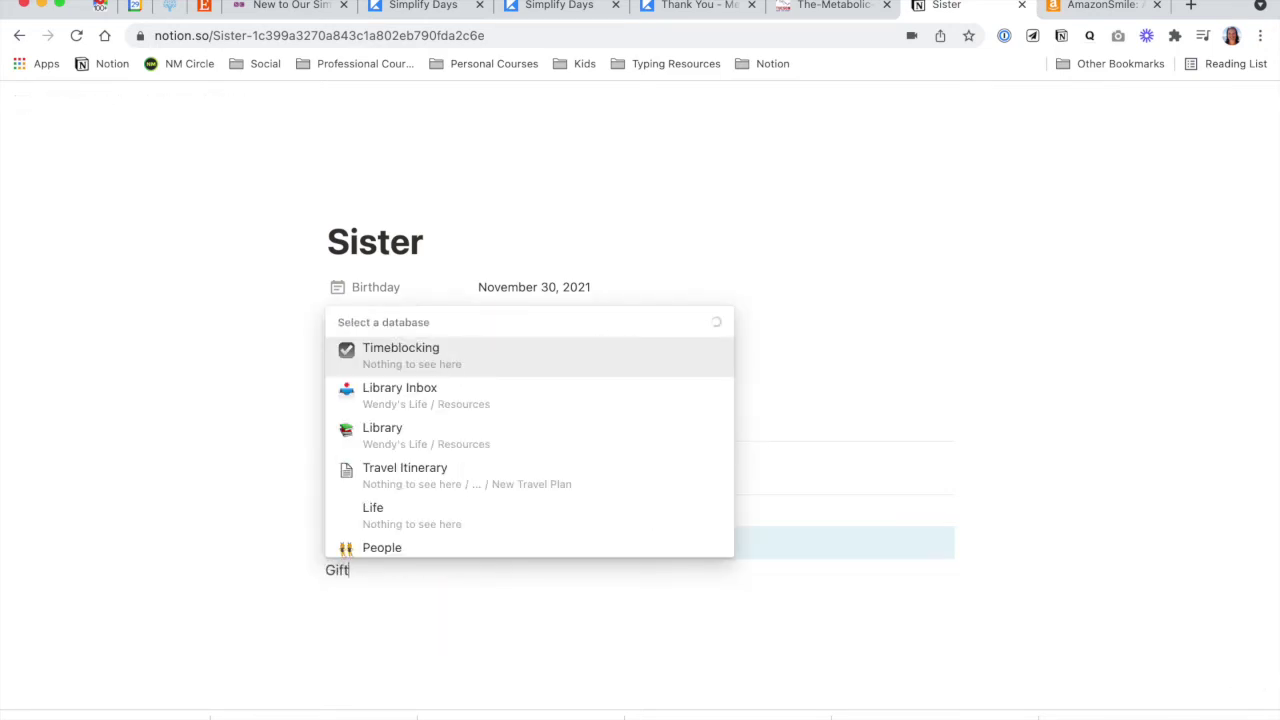
pyautogui.write('s')
pyautogui.click(389, 537)
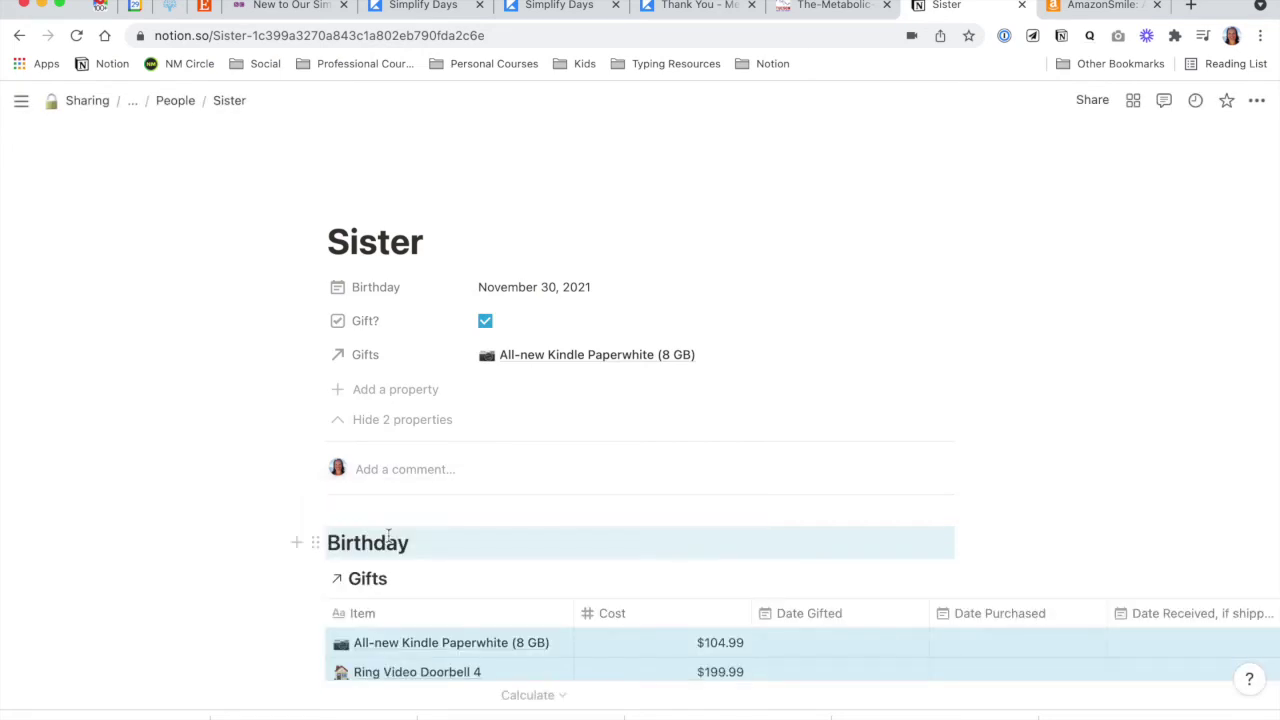
# Step: Set the Sister page to full width with small text
pyautogui.click(1254, 100)
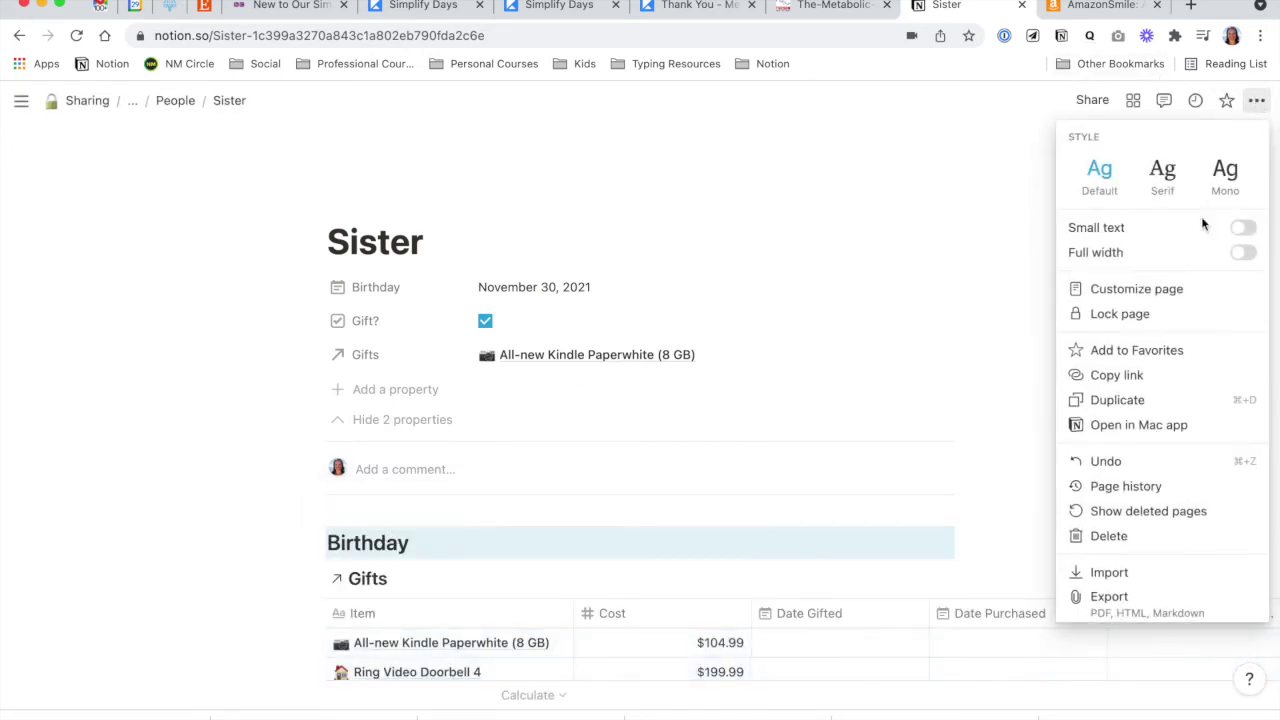
pyautogui.click(1245, 253)
pyautogui.click(1247, 227)
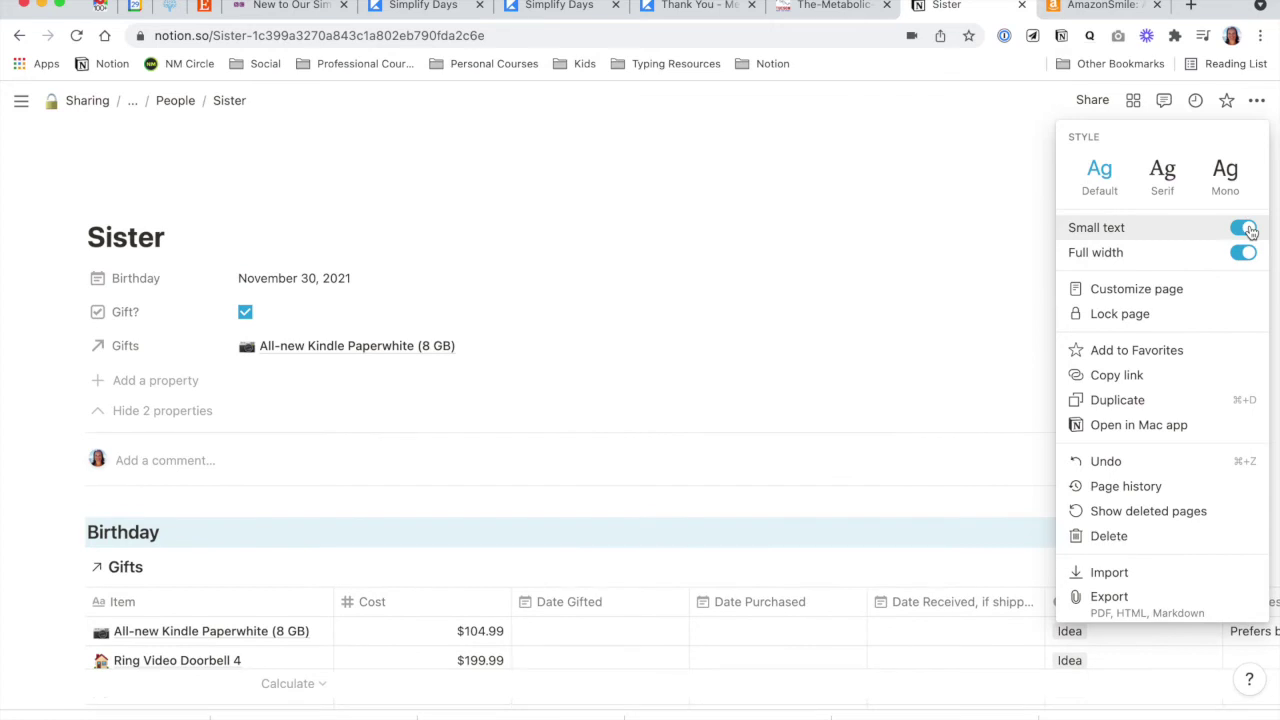
pyautogui.click(726, 396)
# Step: Add a List view named Birthday to the linked Gifts database under the Birthday heading
pyautogui.scroll(-5, 722, 397)
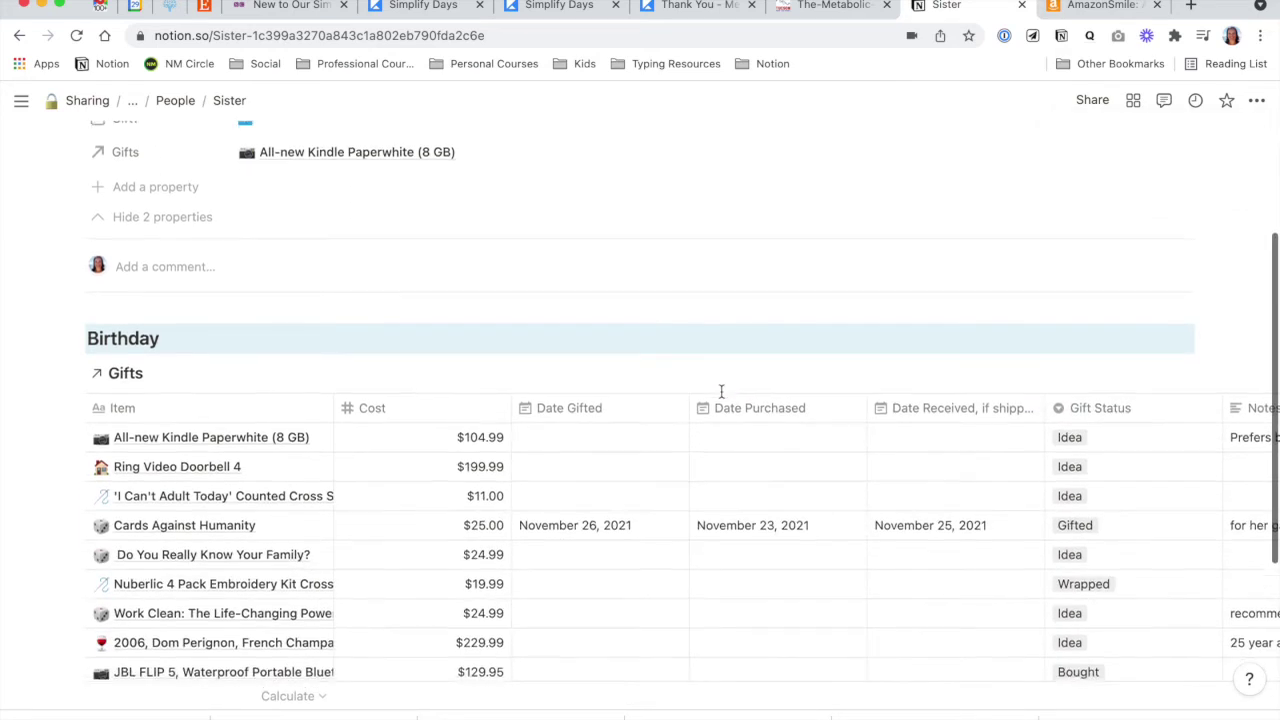
pyautogui.click(1112, 285)
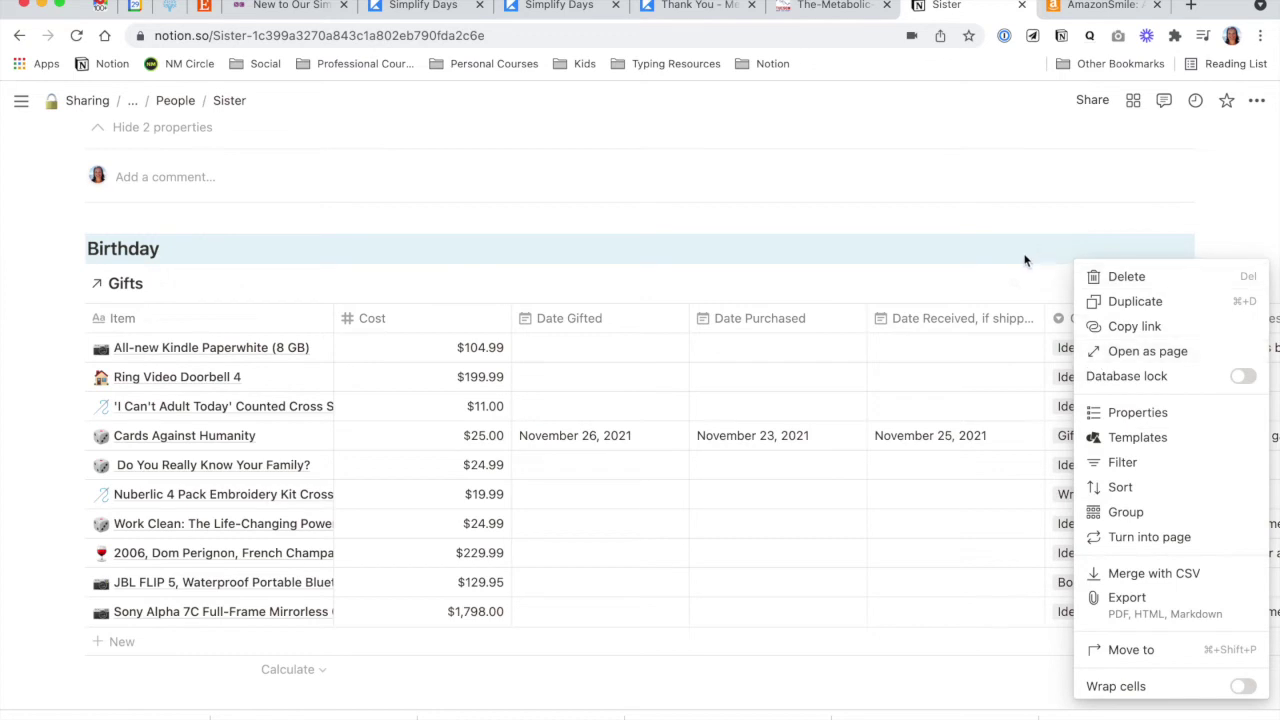
pyautogui.click(266, 281)
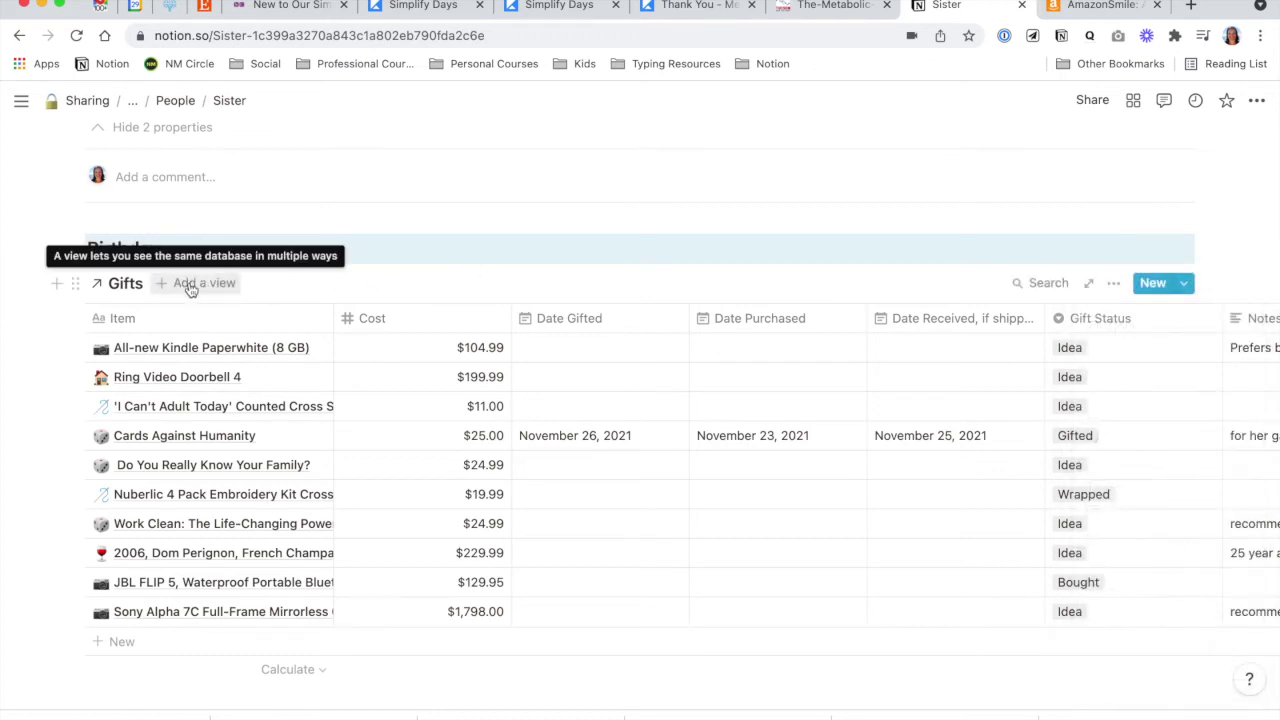
pyautogui.click(190, 286)
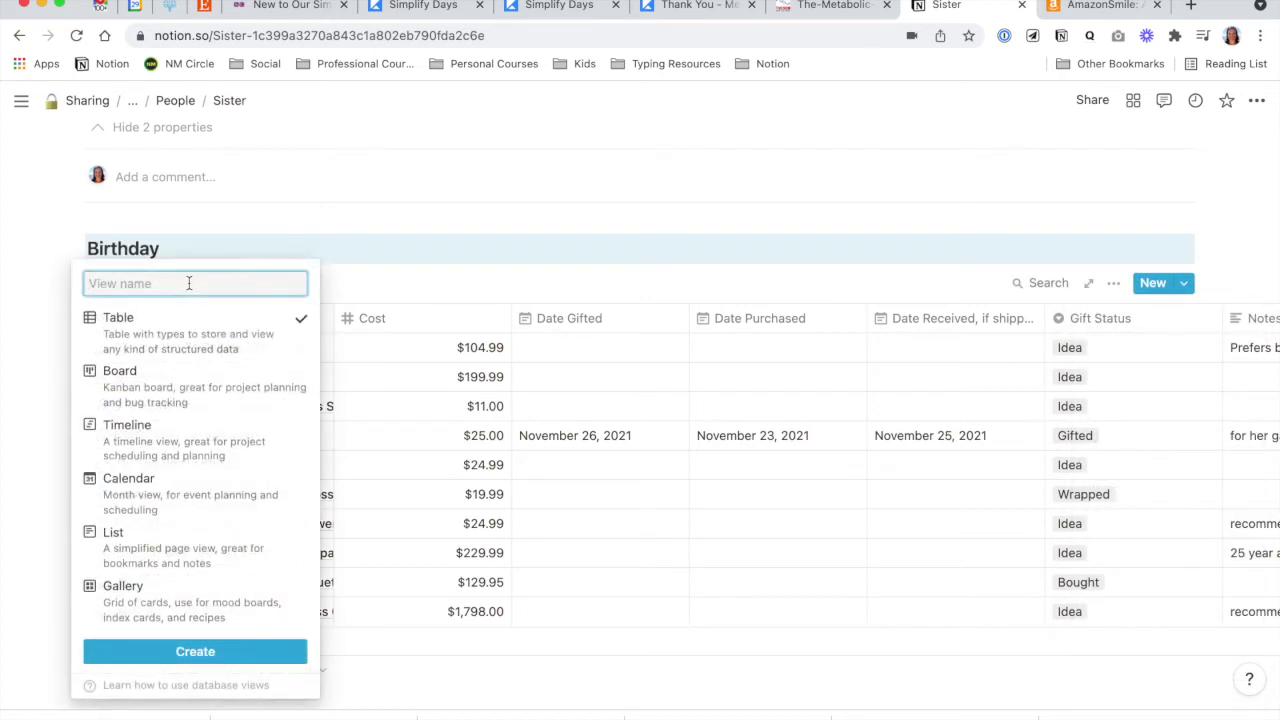
pyautogui.click(145, 552)
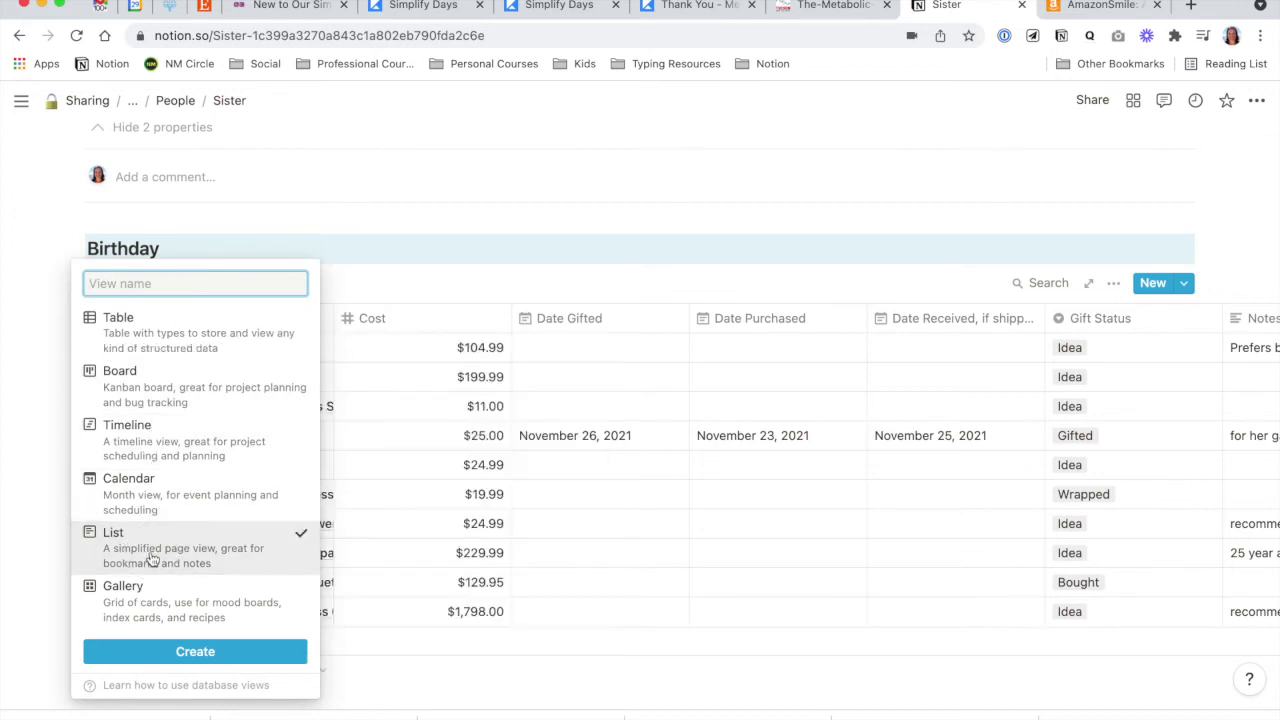
pyautogui.click(147, 284)
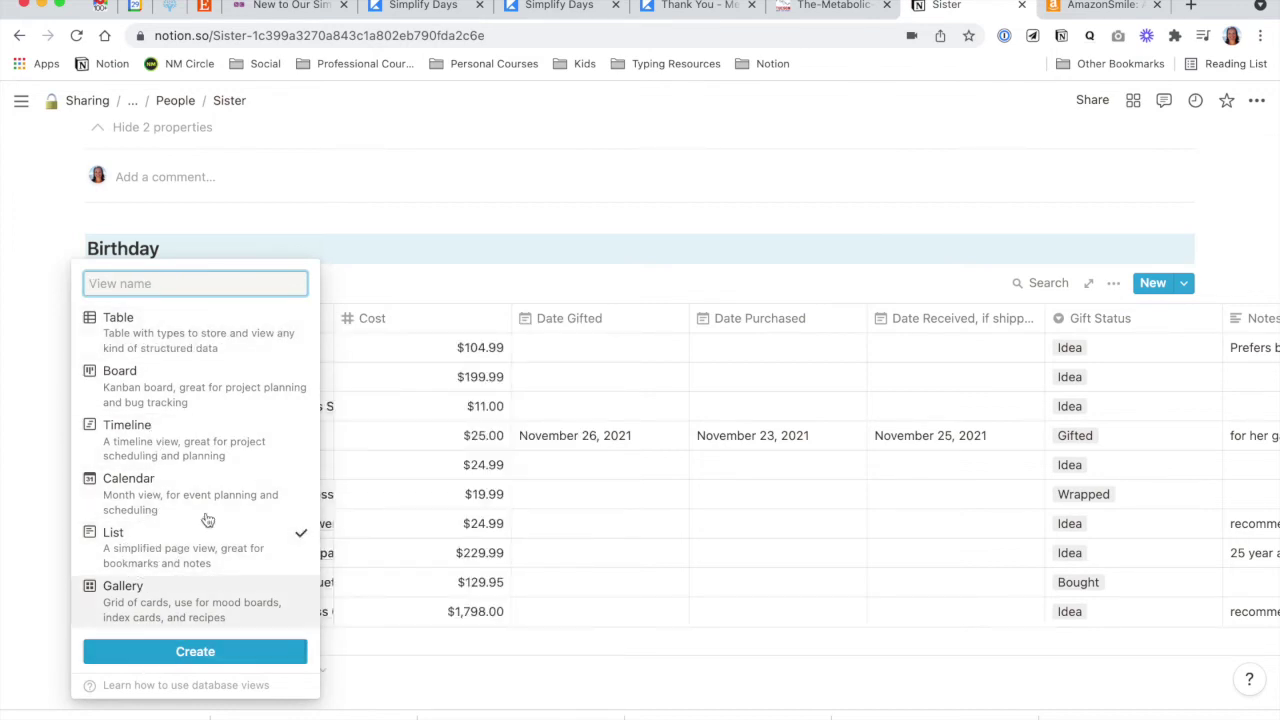
pyautogui.write('Birthd')
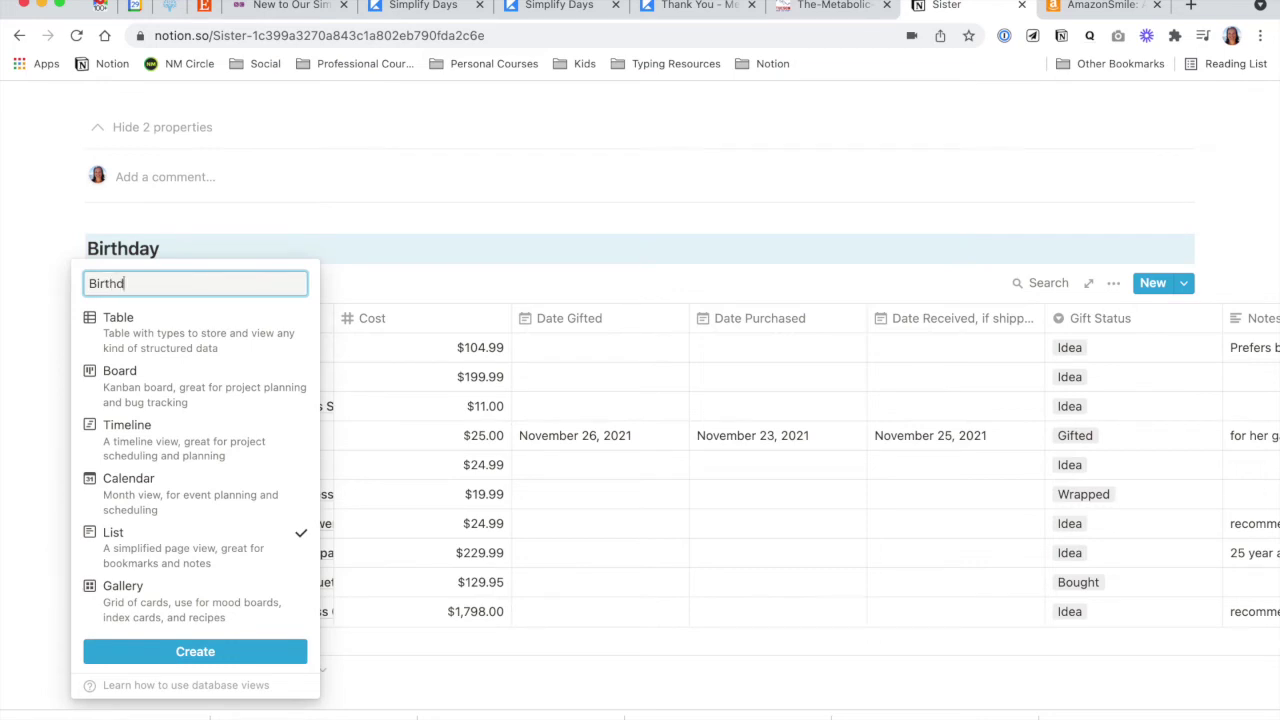
pyautogui.write('ay')
pyautogui.click(198, 651)
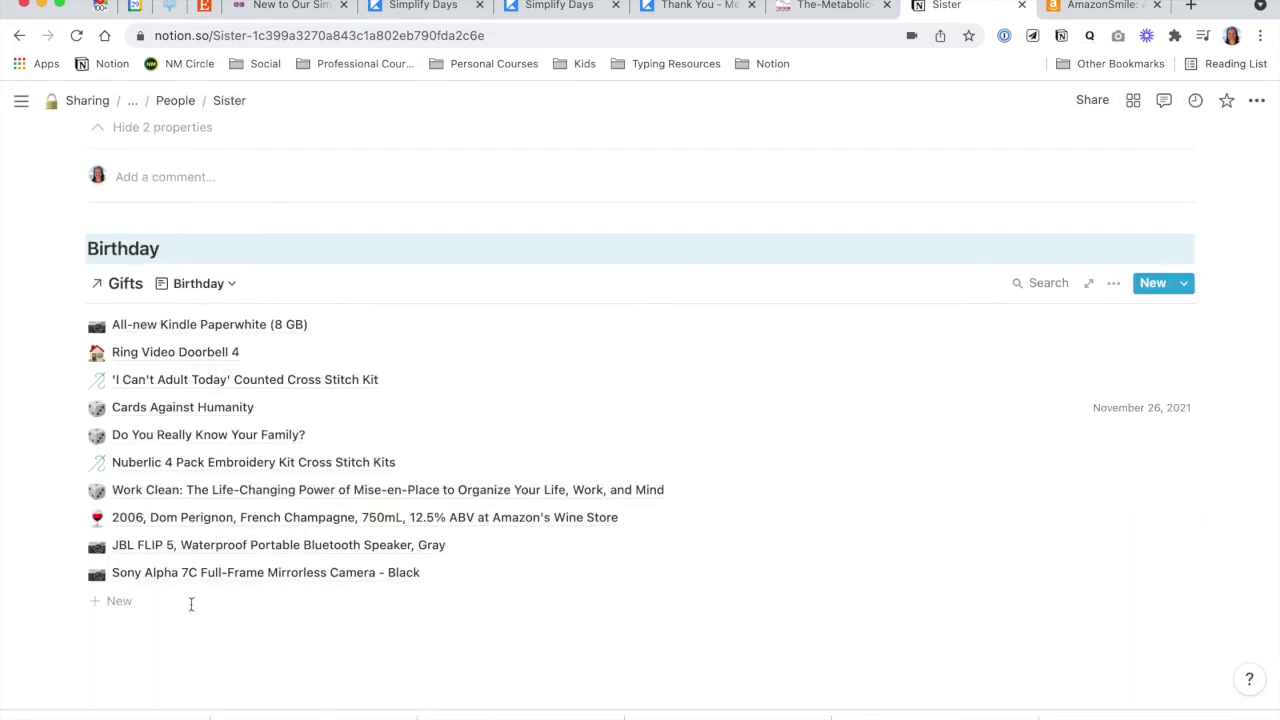
# Step: Add a filter to the Birthday view so that People contains Sister
pyautogui.click(1113, 283)
pyautogui.click(1121, 462)
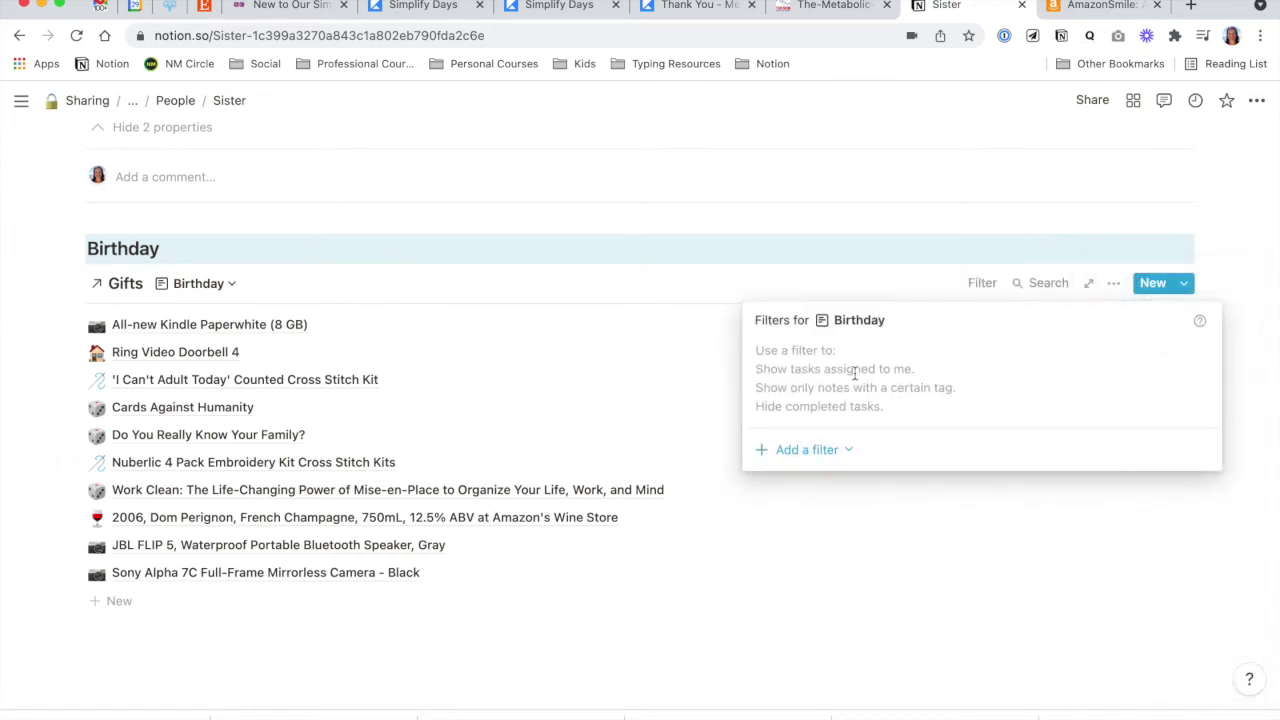
pyautogui.click(805, 450)
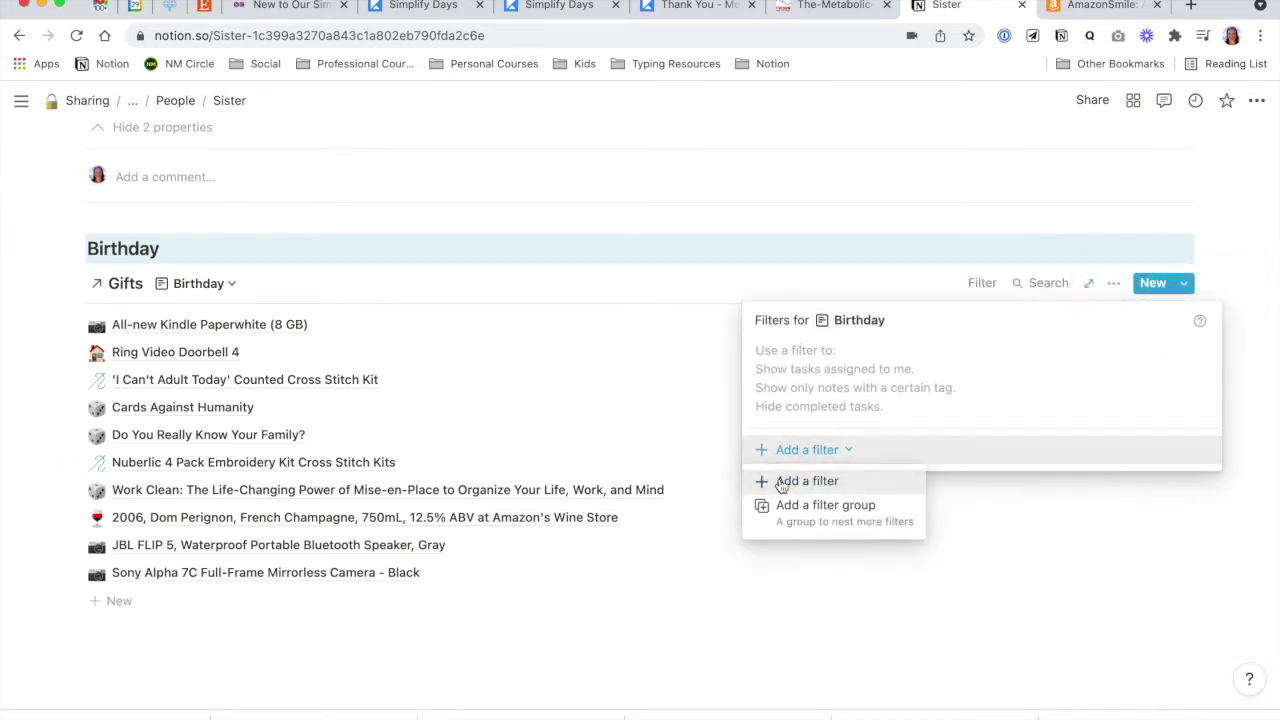
pyautogui.click(778, 479)
pyautogui.click(878, 352)
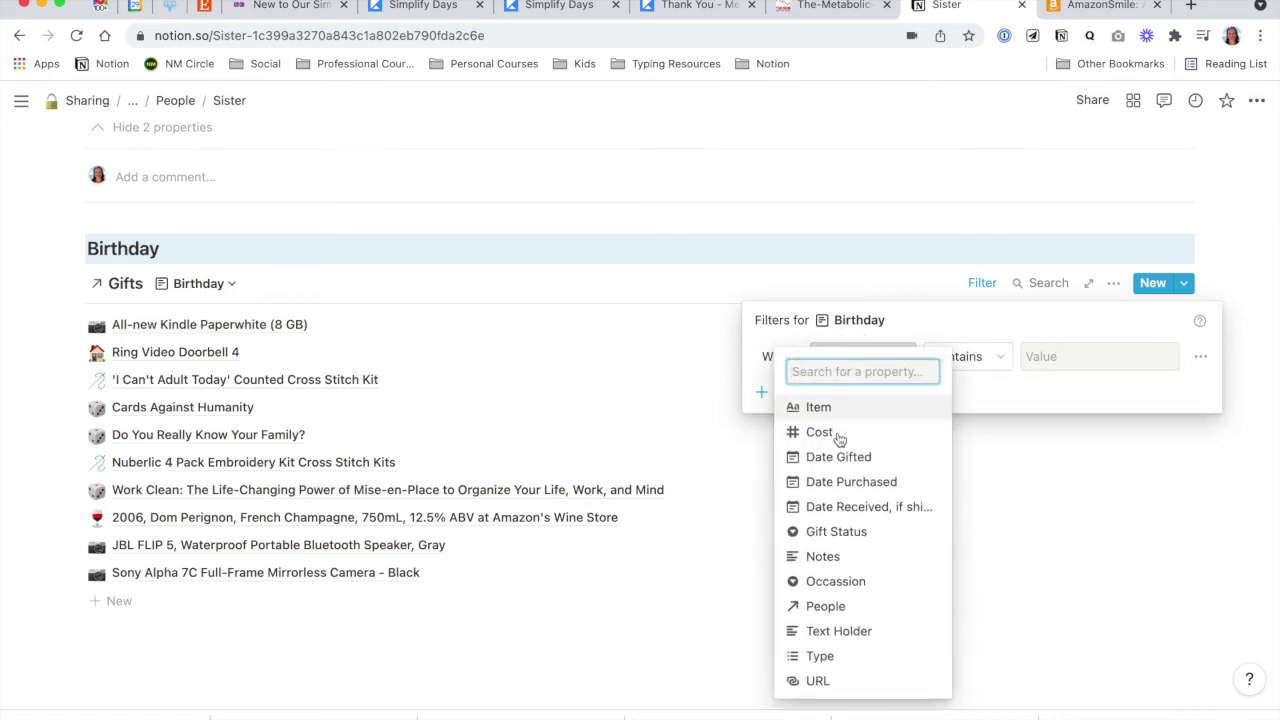
pyautogui.click(825, 606)
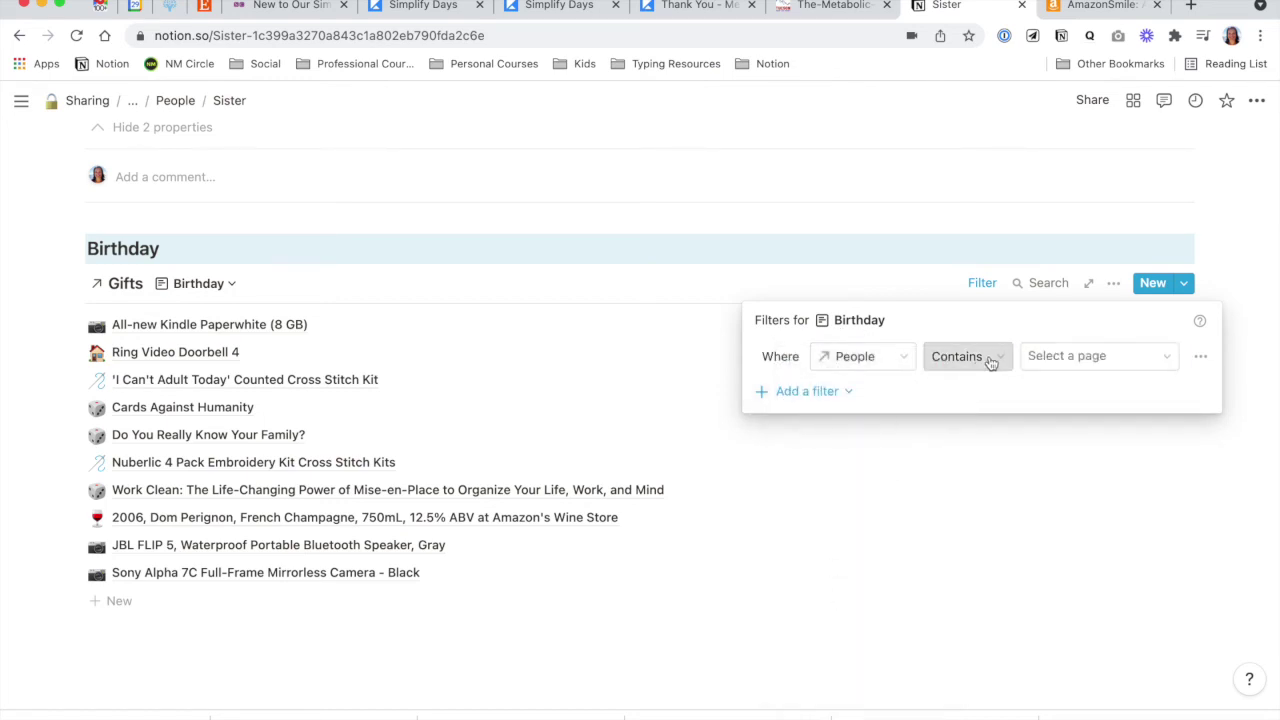
pyautogui.click(1045, 356)
pyautogui.write('sis')
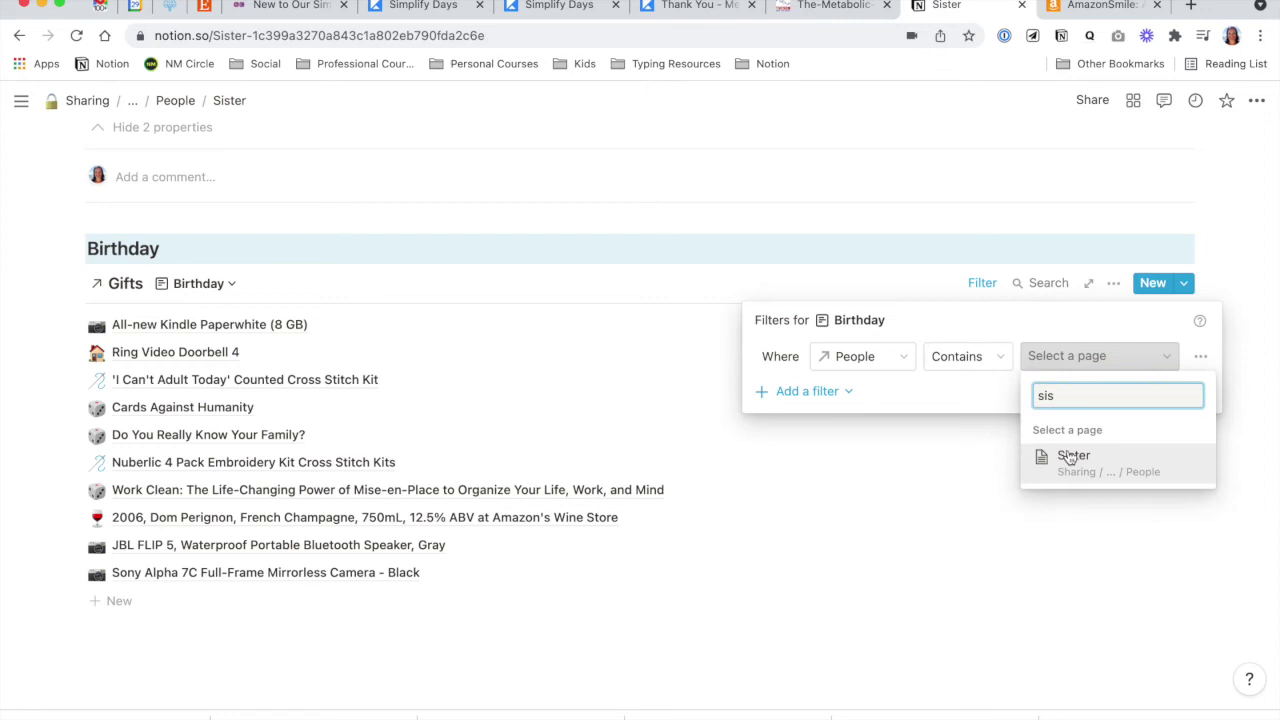
pyautogui.click(1075, 450)
# Step: Add a second filter to the Birthday view requiring that Occassion is Birthday
pyautogui.click(808, 393)
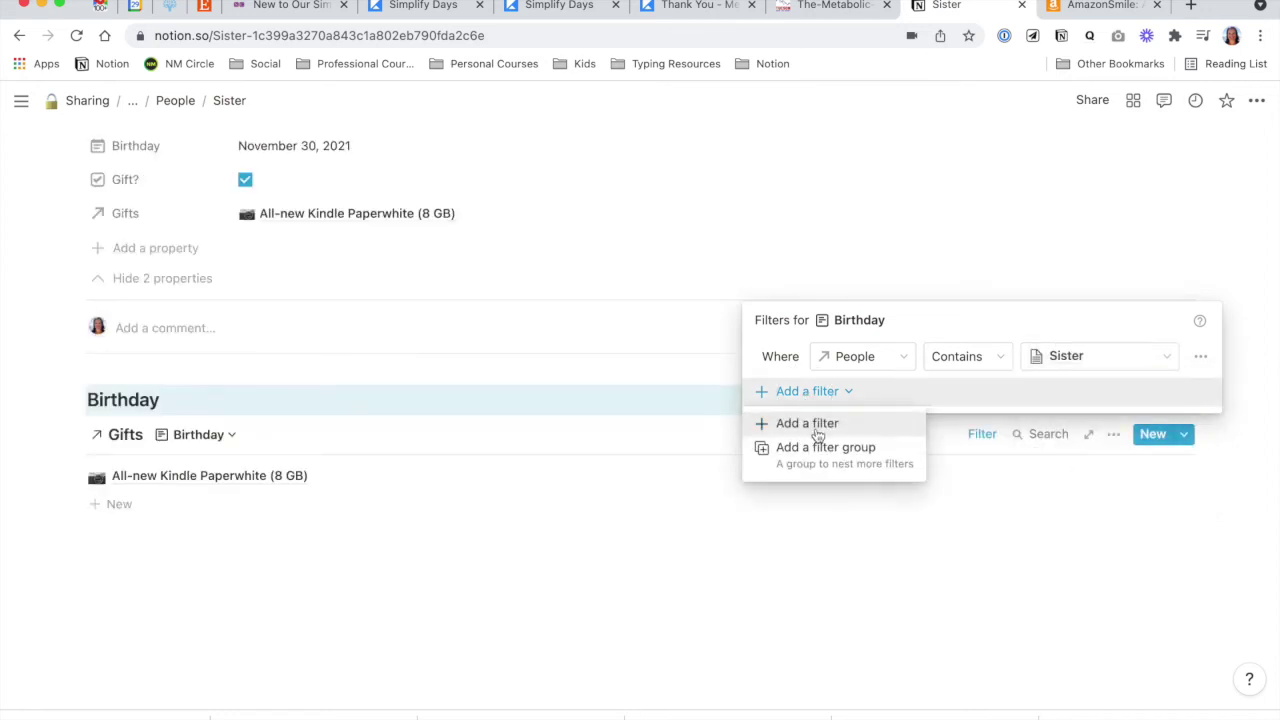
pyautogui.click(809, 425)
pyautogui.click(857, 391)
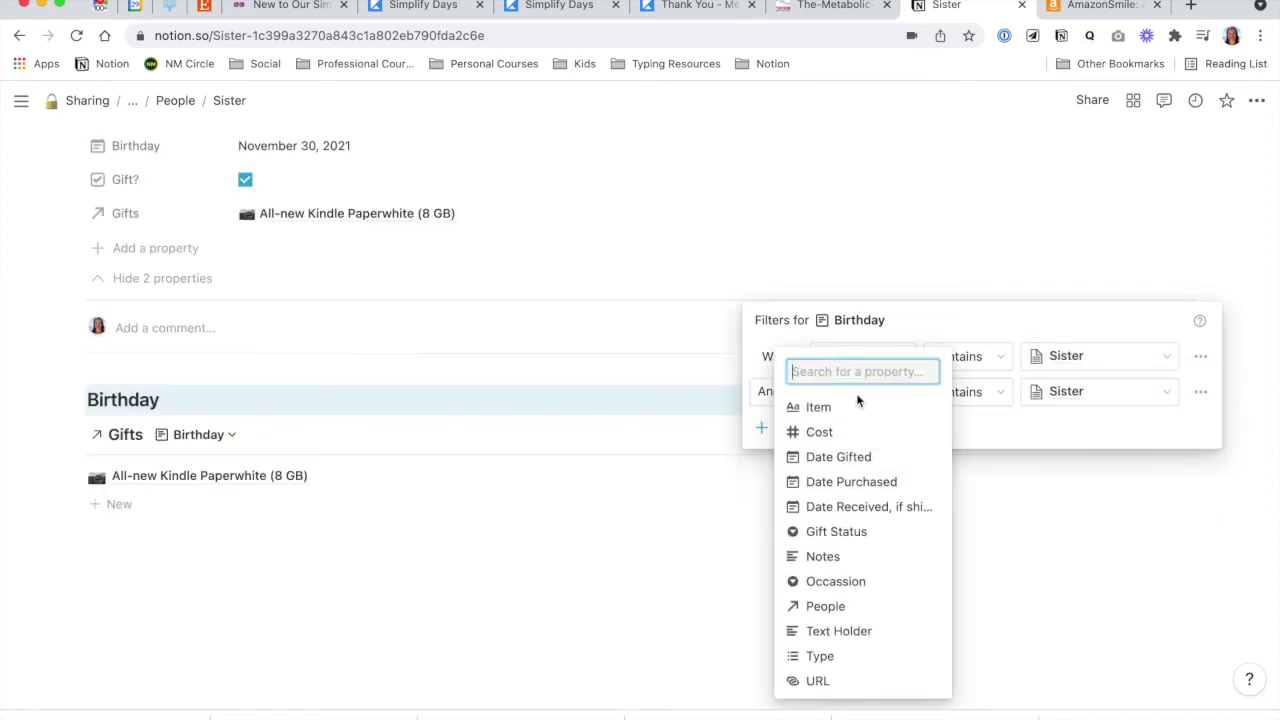
pyautogui.click(838, 581)
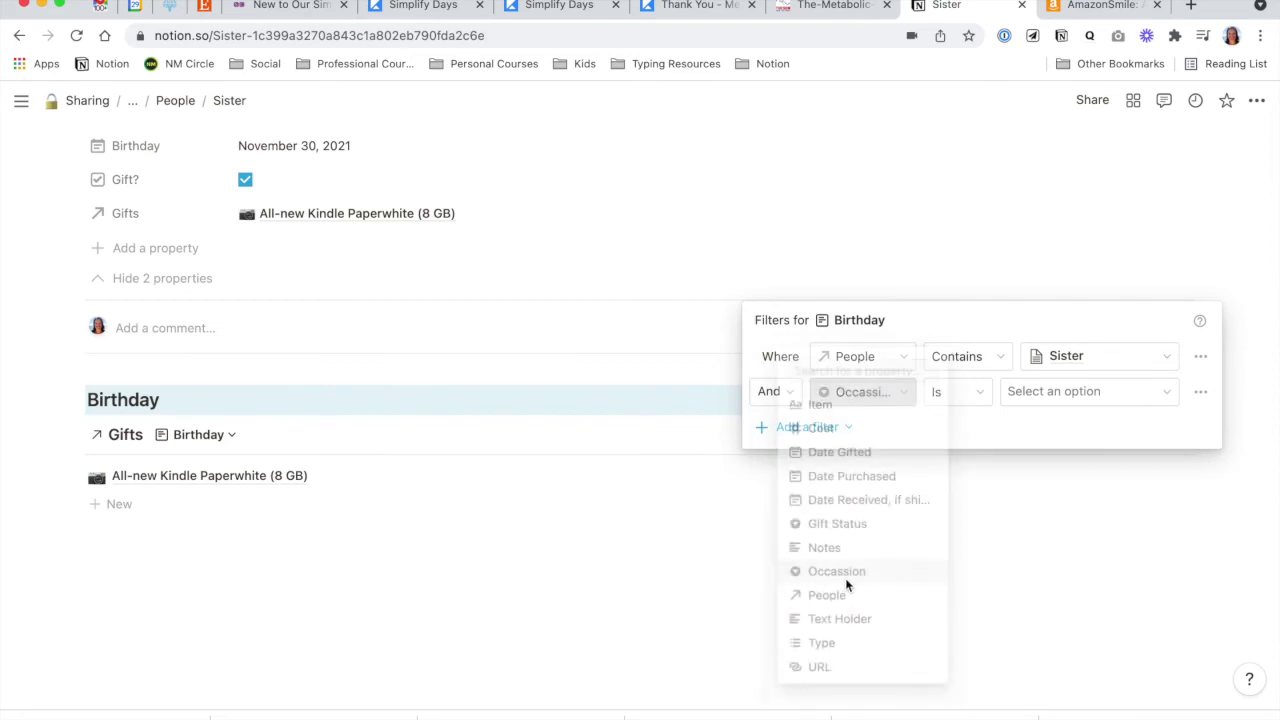
pyautogui.click(1060, 391)
pyautogui.write('birt')
pyautogui.click(1045, 489)
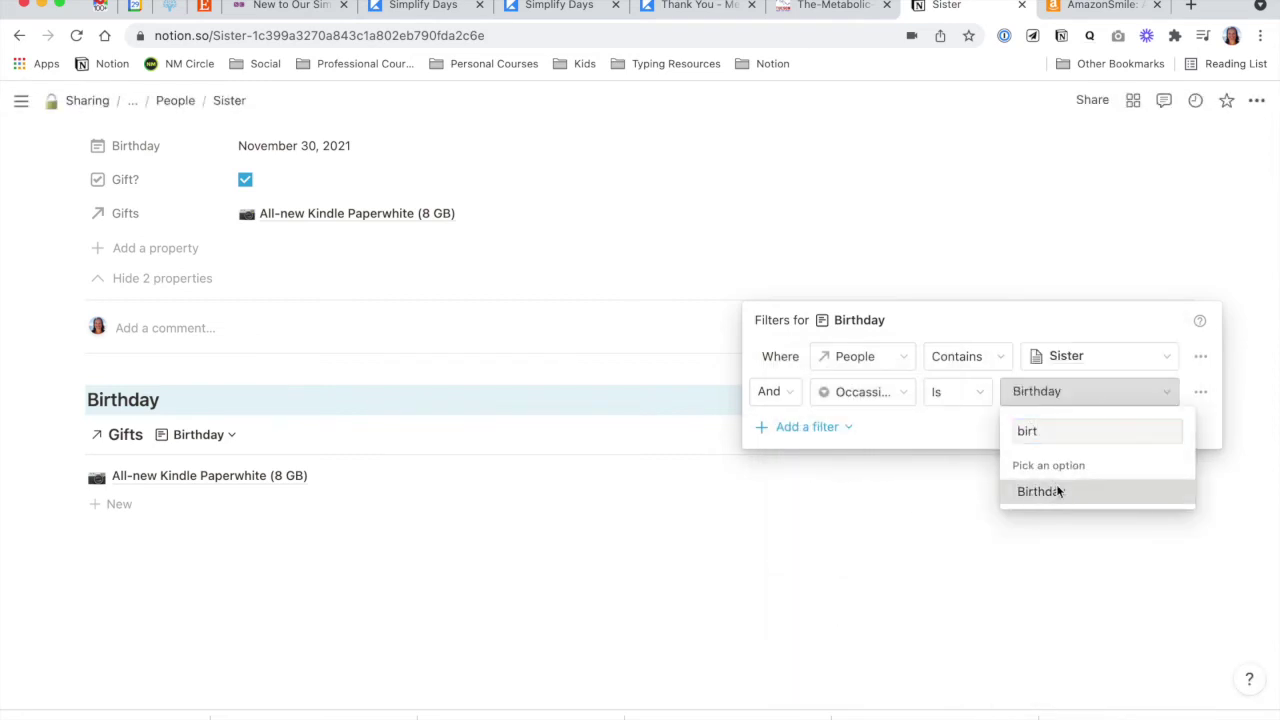
pyautogui.click(762, 514)
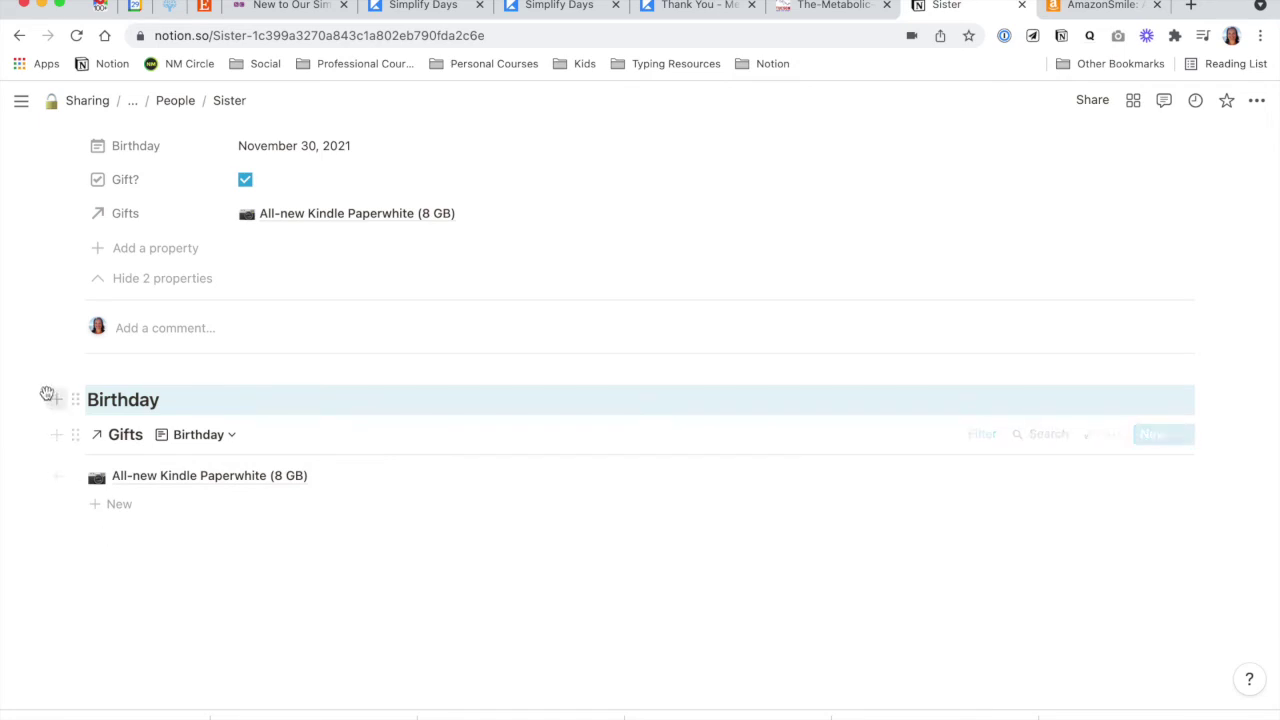
# Step: Duplicate the Birthday heading with its Gifts list below the original and rename the copied heading to All Occasions
pyautogui.moveTo(55, 397); pyautogui.dragTo(163, 500)
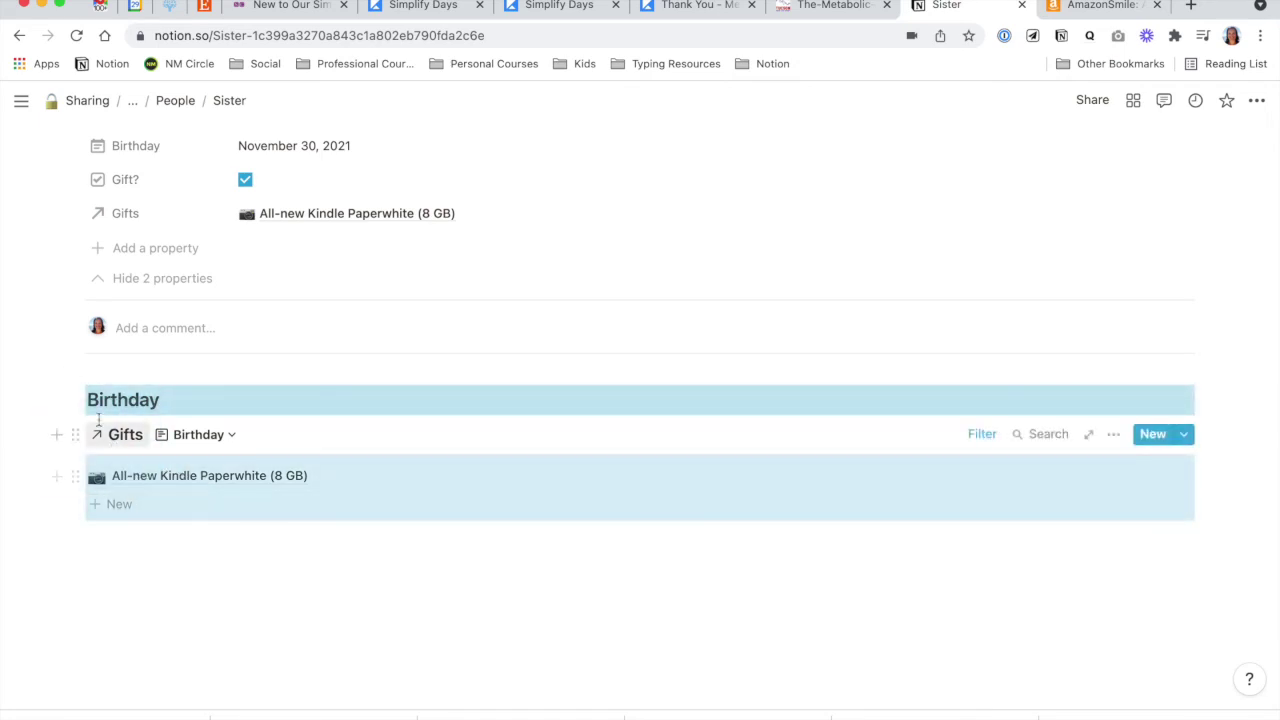
pyautogui.moveTo(77, 399); pyautogui.dragTo(85, 568)
pyautogui.scroll(-2, 90, 564)
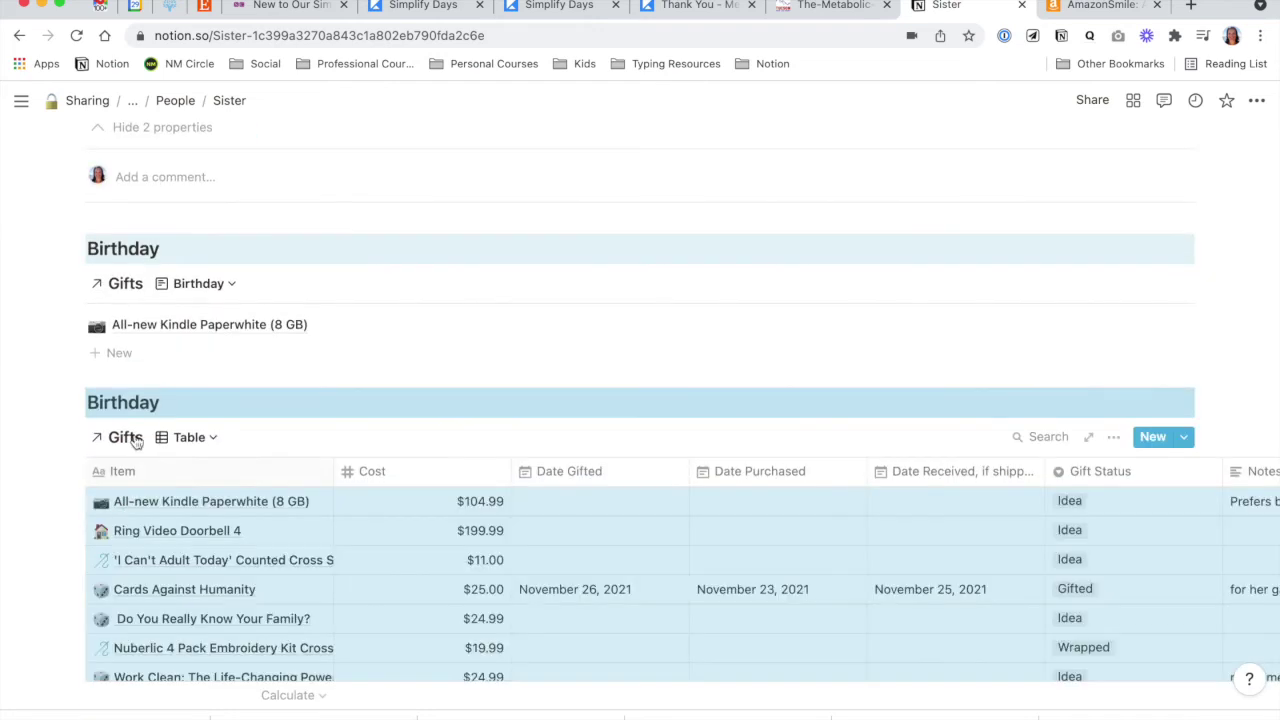
pyautogui.doubleClick(125, 403)
pyautogui.write('All Occasions')
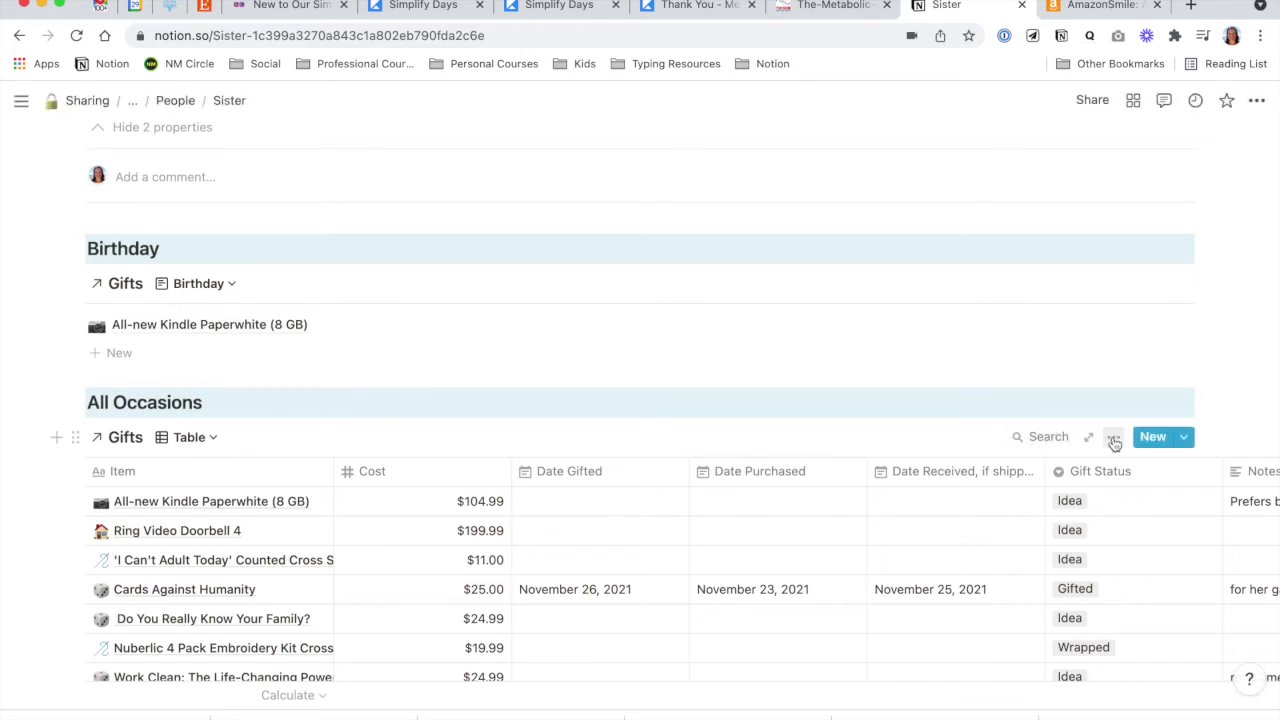
# Step: Switch the All Occasions gift list to its Birthday view and order that view ahead of Table in both Gifts lists
pyautogui.click(188, 437)
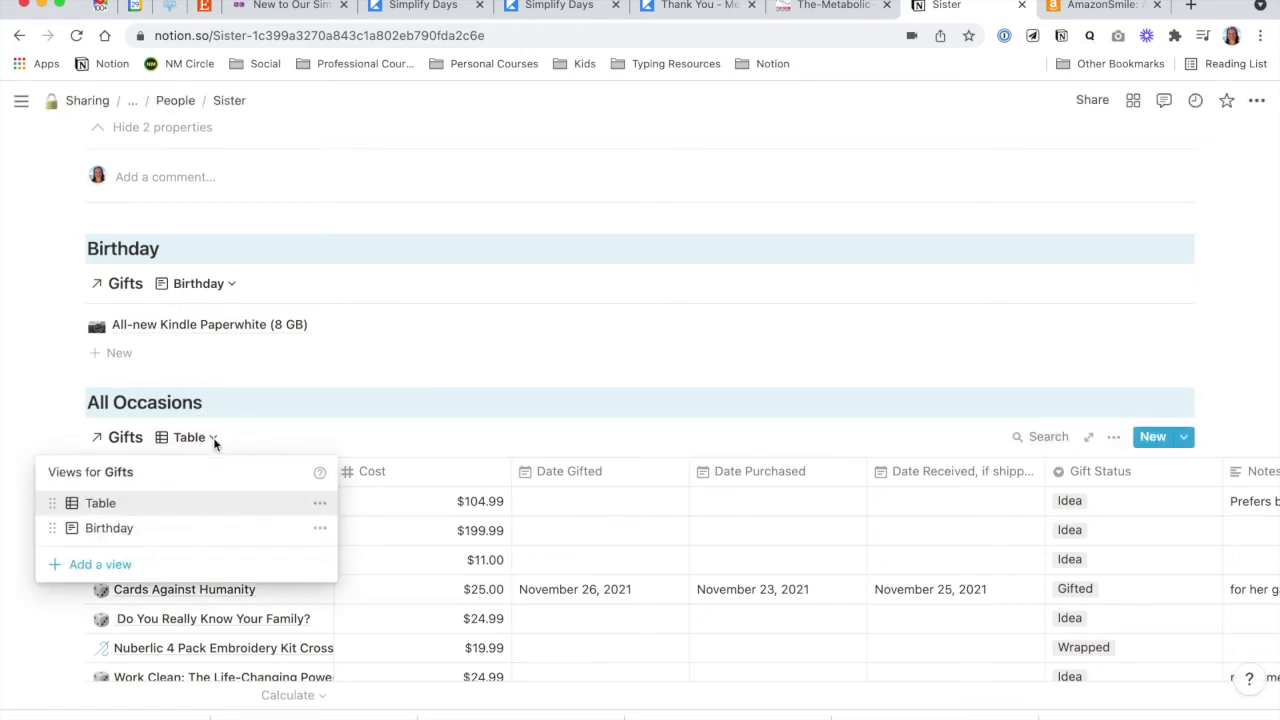
pyautogui.click(117, 537)
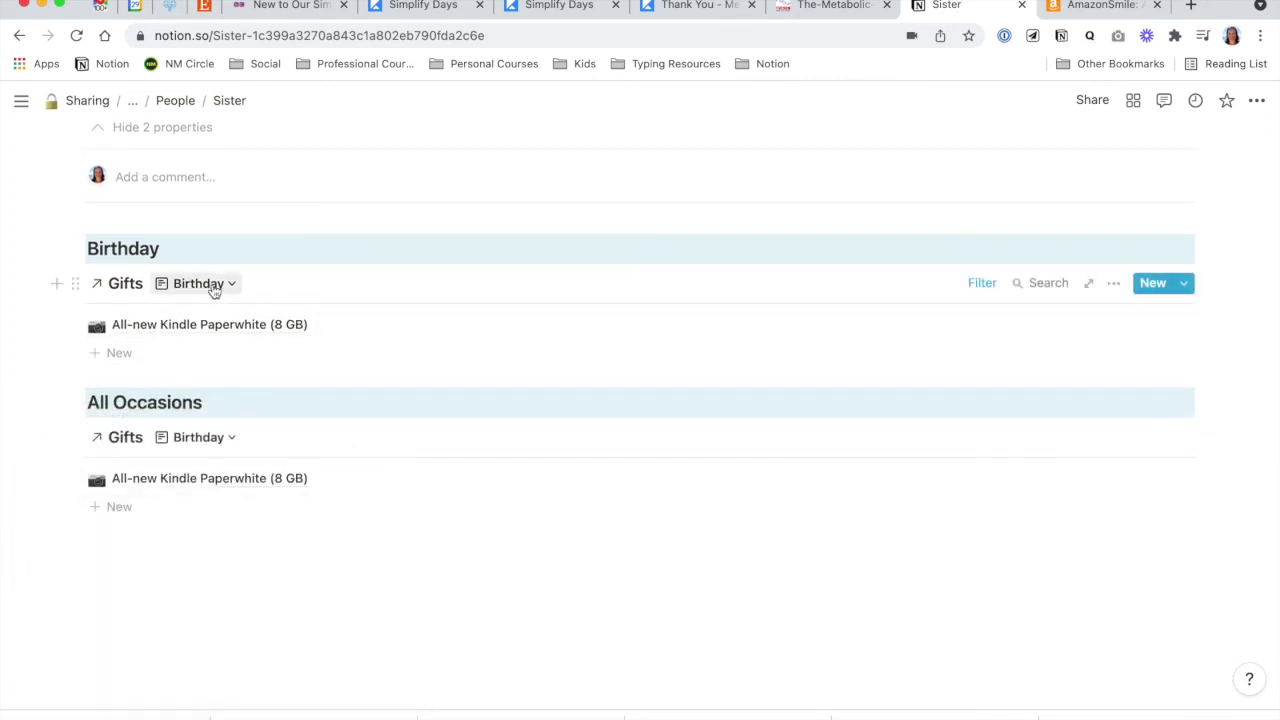
pyautogui.click(229, 283)
pyautogui.moveTo(60, 374); pyautogui.dragTo(63, 346)
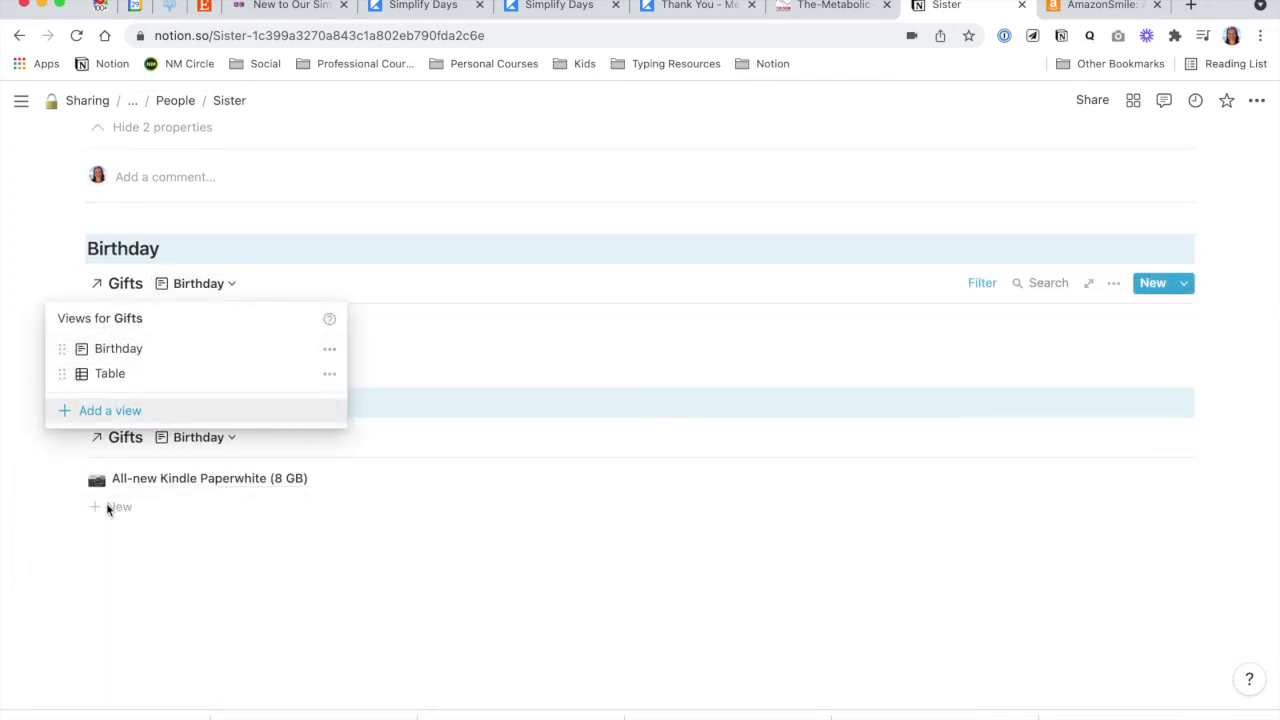
pyautogui.click(111, 551)
pyautogui.click(235, 437)
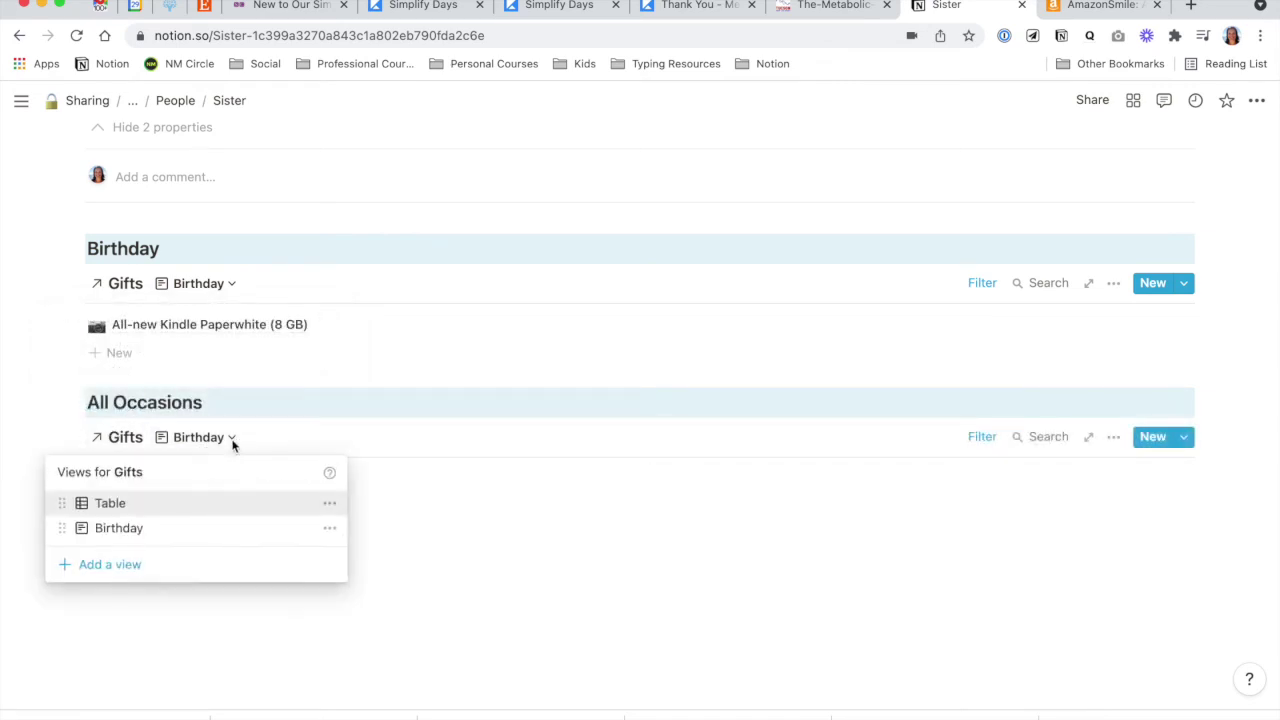
pyautogui.moveTo(58, 527); pyautogui.dragTo(60, 502)
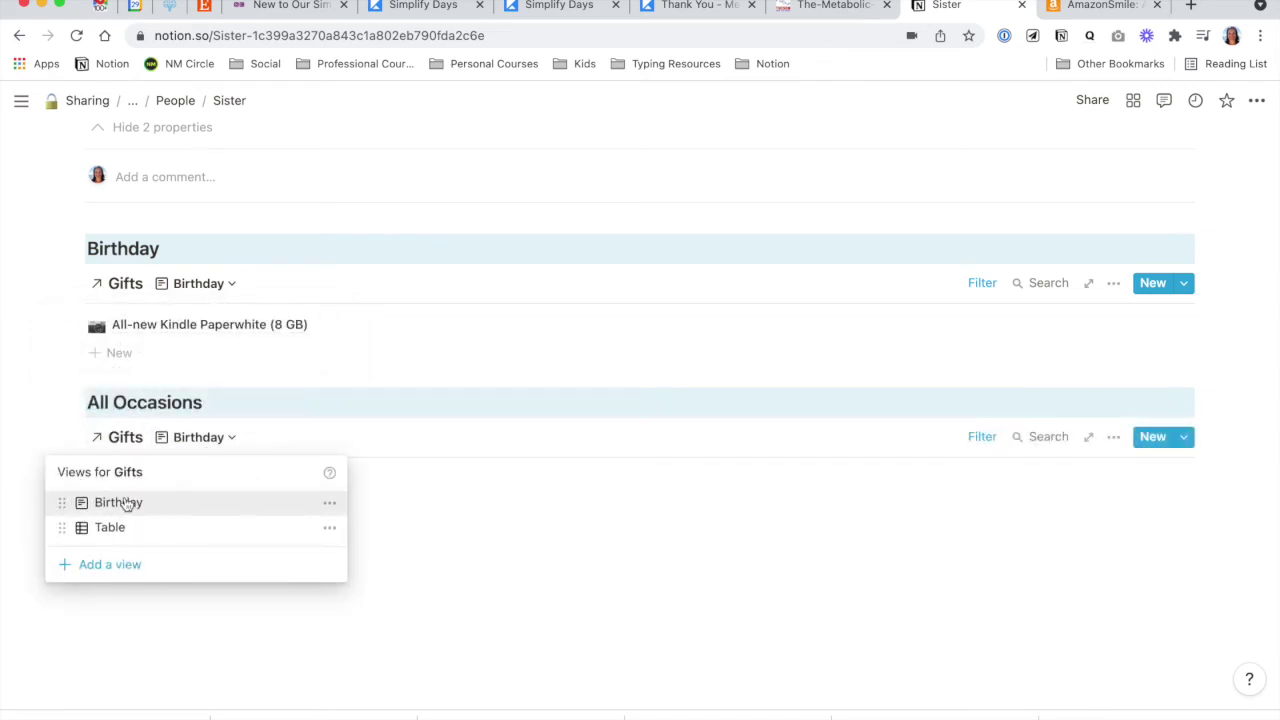
# Step: Rename the Birthday view of the All Occasions gift list to All
pyautogui.click(329, 502)
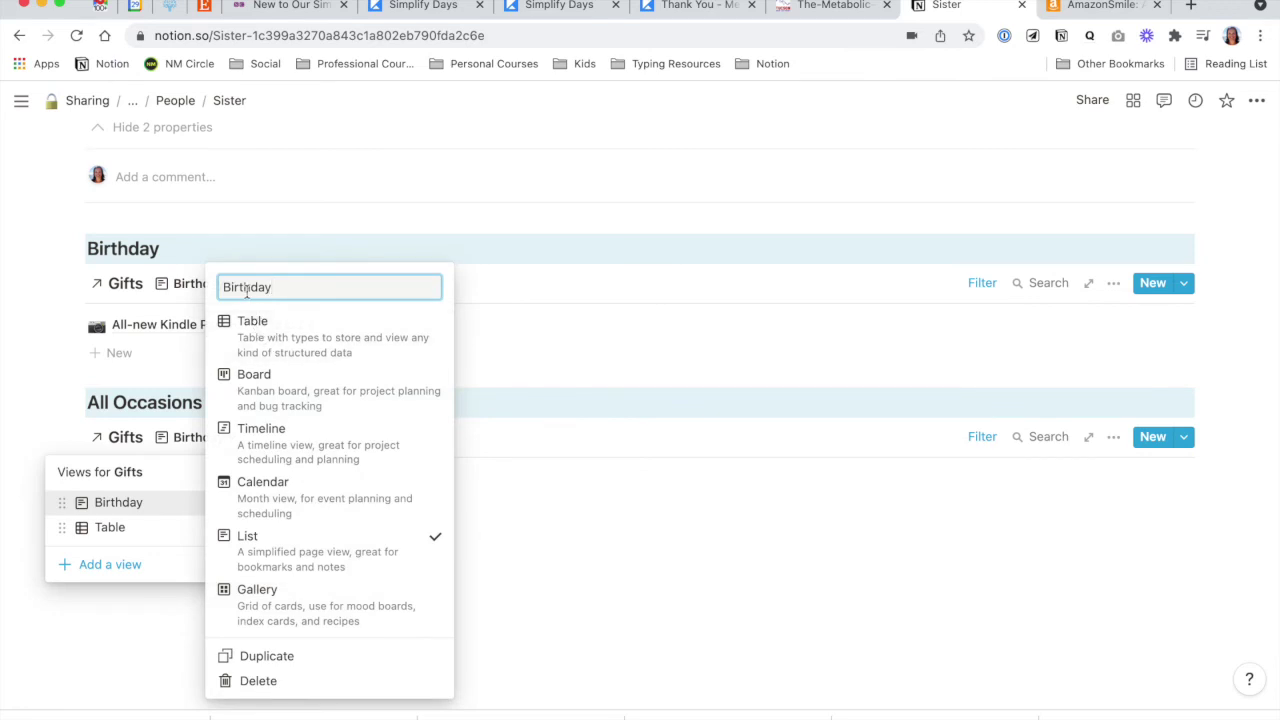
pyautogui.write('All')
pyautogui.press('Return')
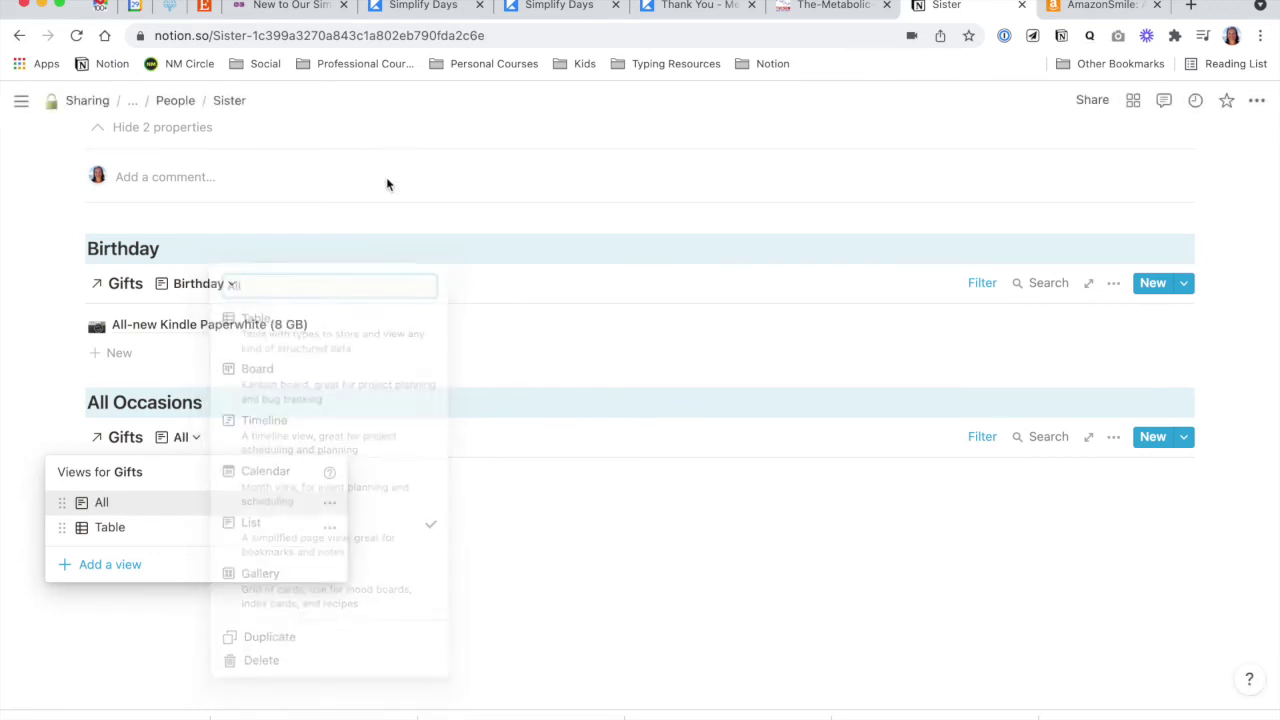
pyautogui.click(431, 509)
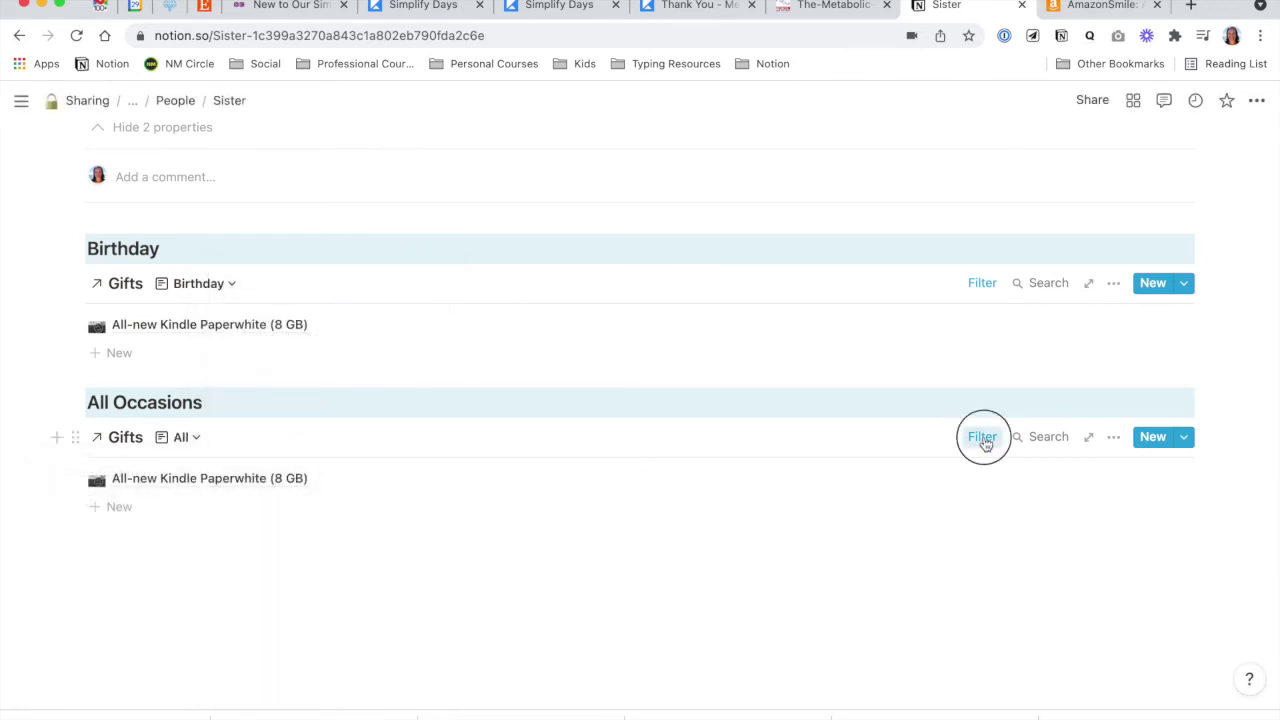
# Step: Remove the Occassion is Birthday filter from the All view, leaving only People contains Sister
pyautogui.click(983, 438)
pyautogui.click(1200, 548)
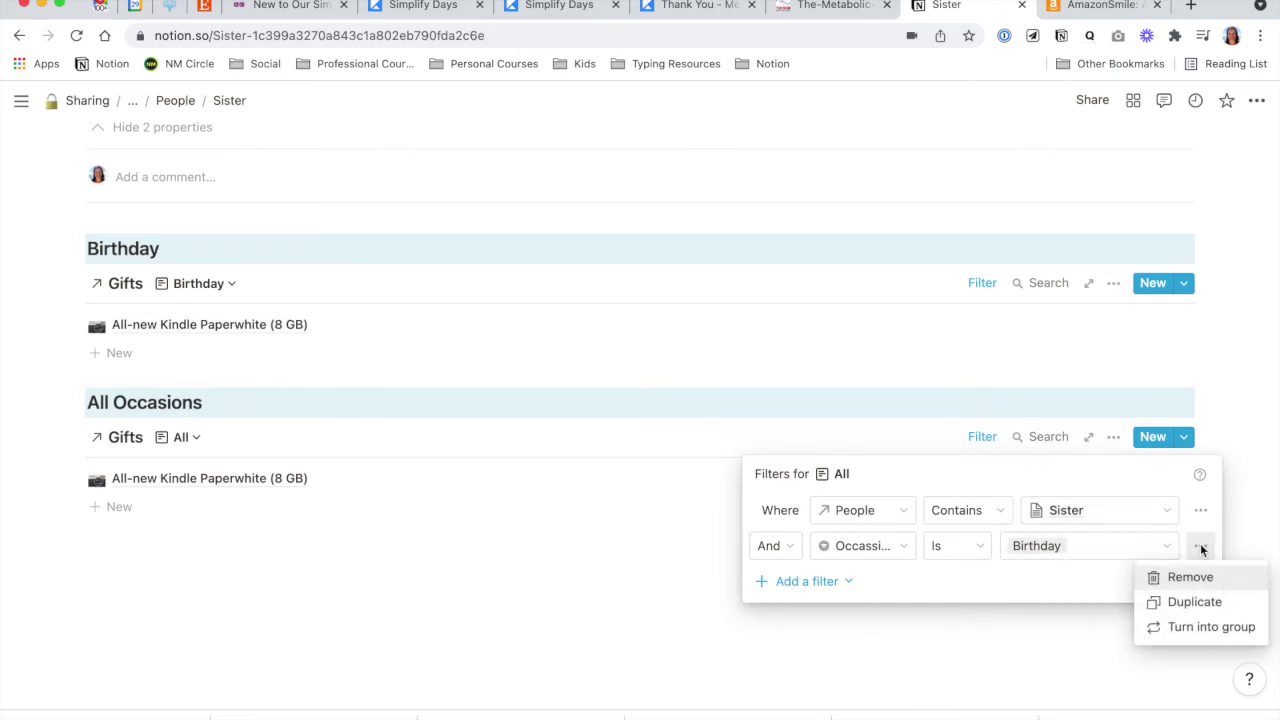
pyautogui.click(1180, 578)
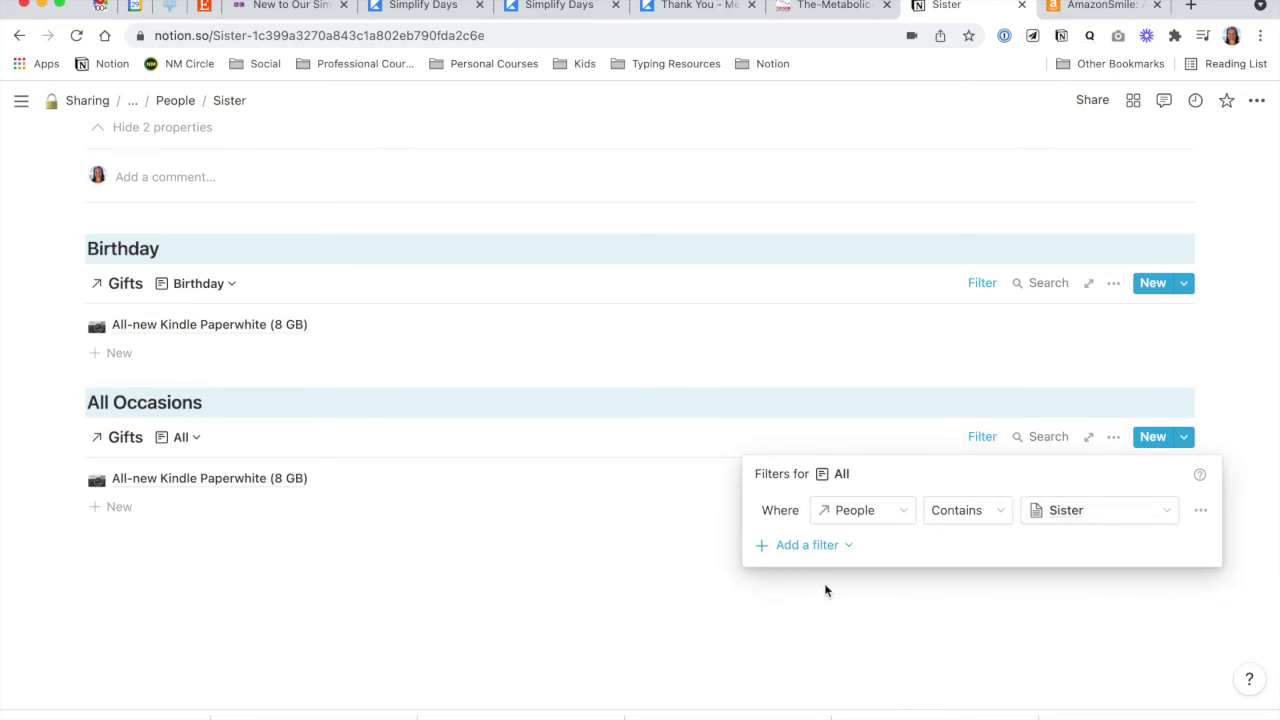
pyautogui.click(560, 570)
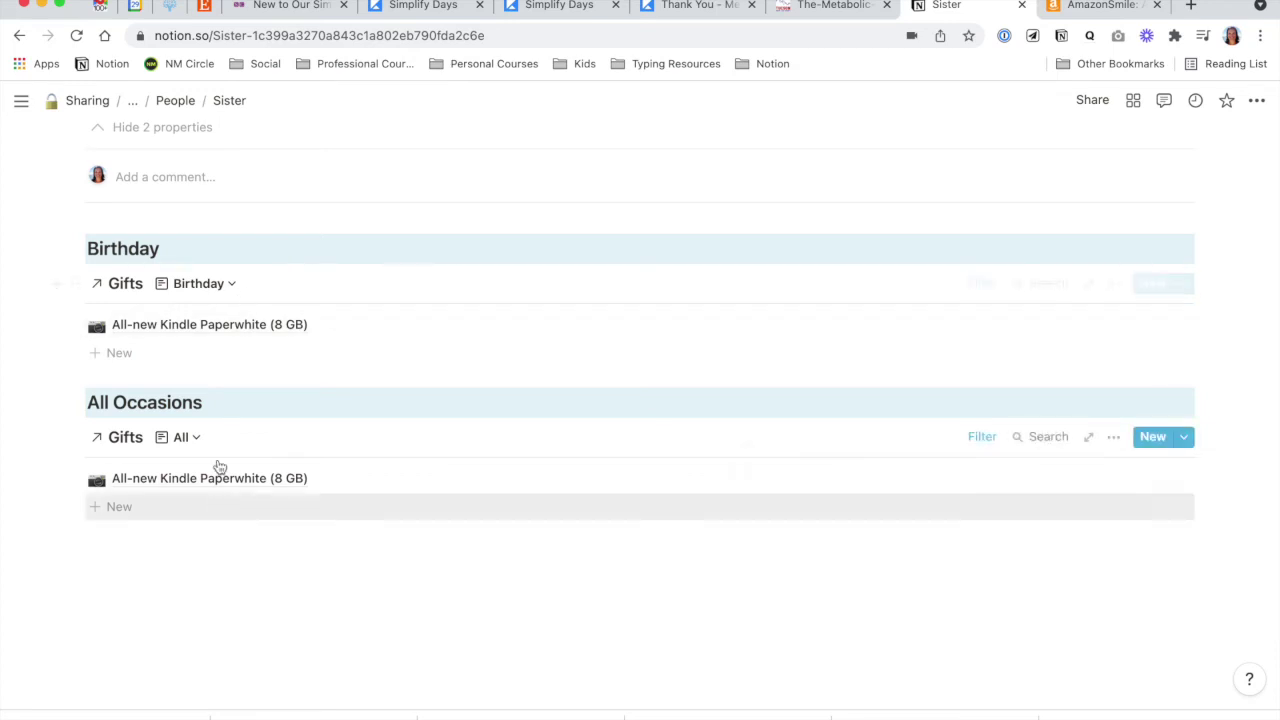
pyautogui.scroll(2, 230, 545)
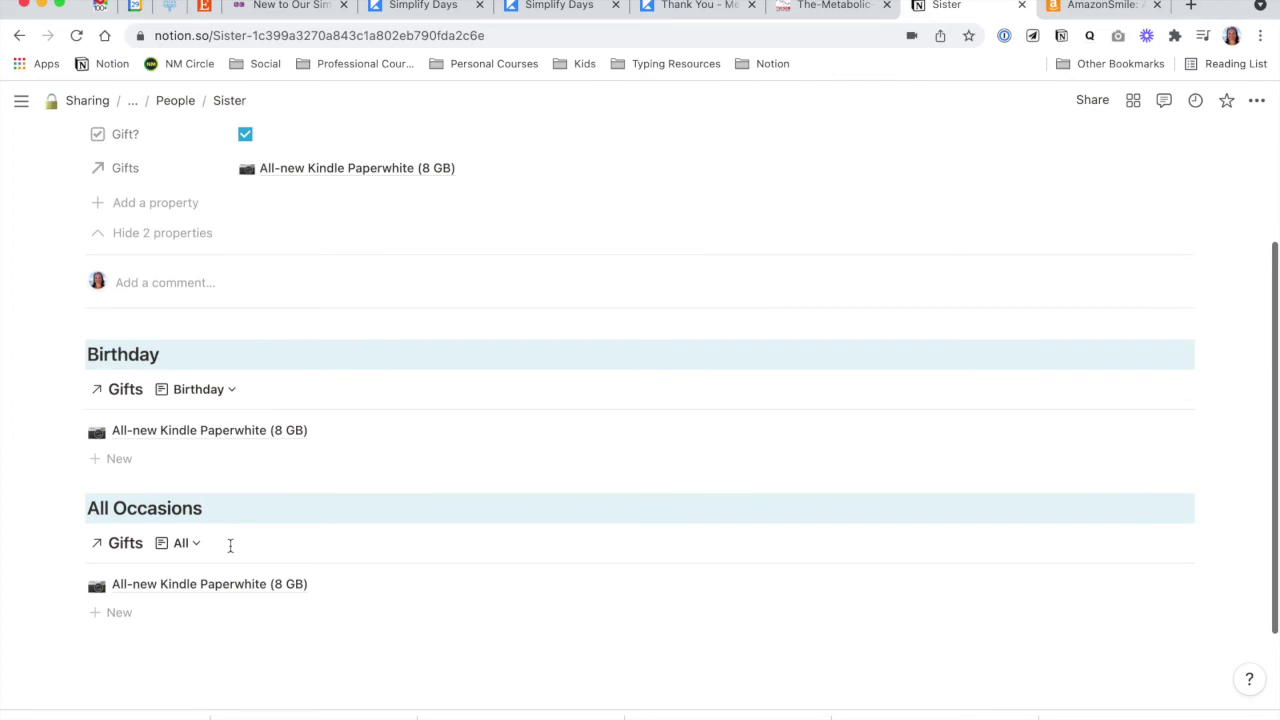
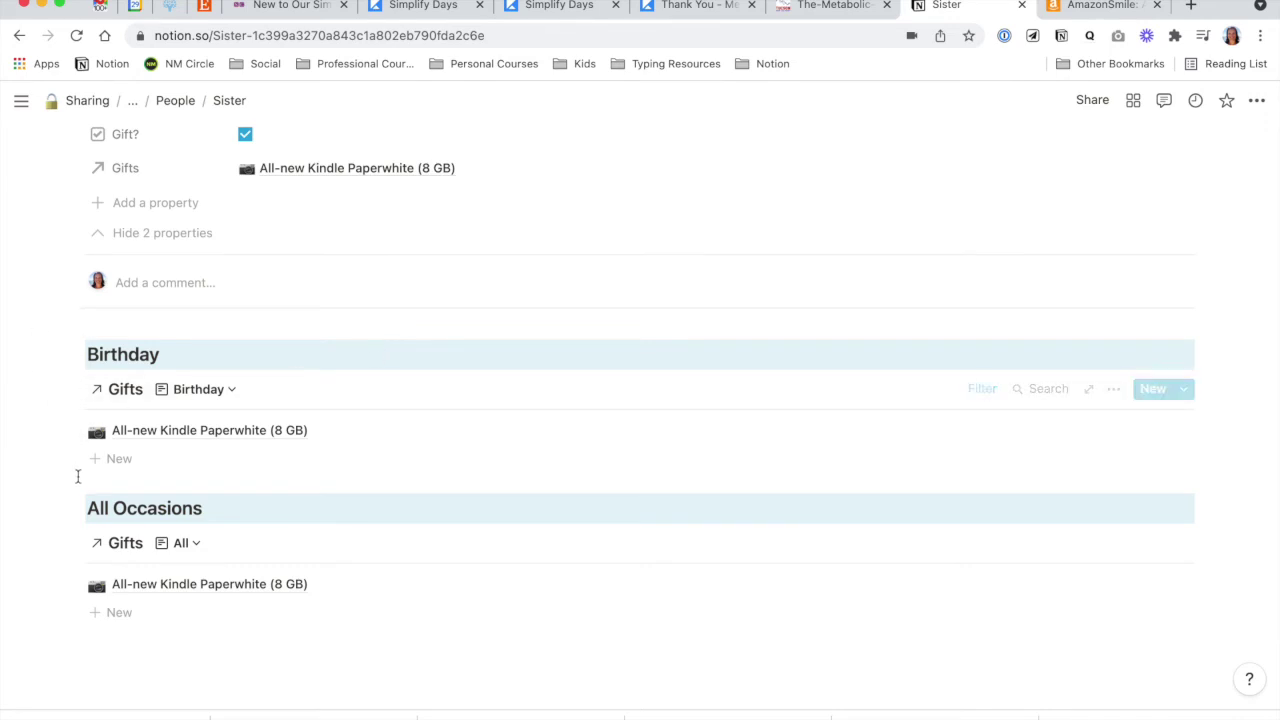
# Step: Place an empty text block in a column beside the Birthday heading and move the Birthday gift list under that heading
pyautogui.click(89, 654)
pyautogui.moveTo(74, 648); pyautogui.dragTo(55, 355)
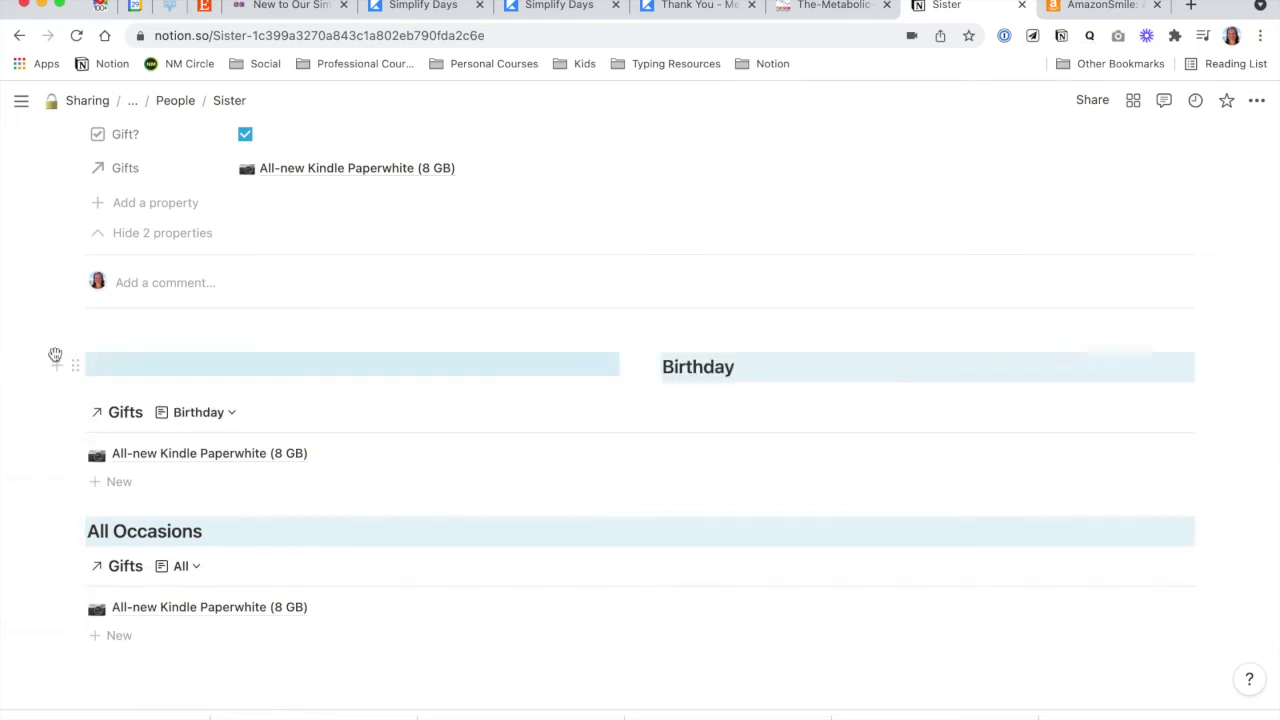
pyautogui.moveTo(74, 411); pyautogui.dragTo(686, 382)
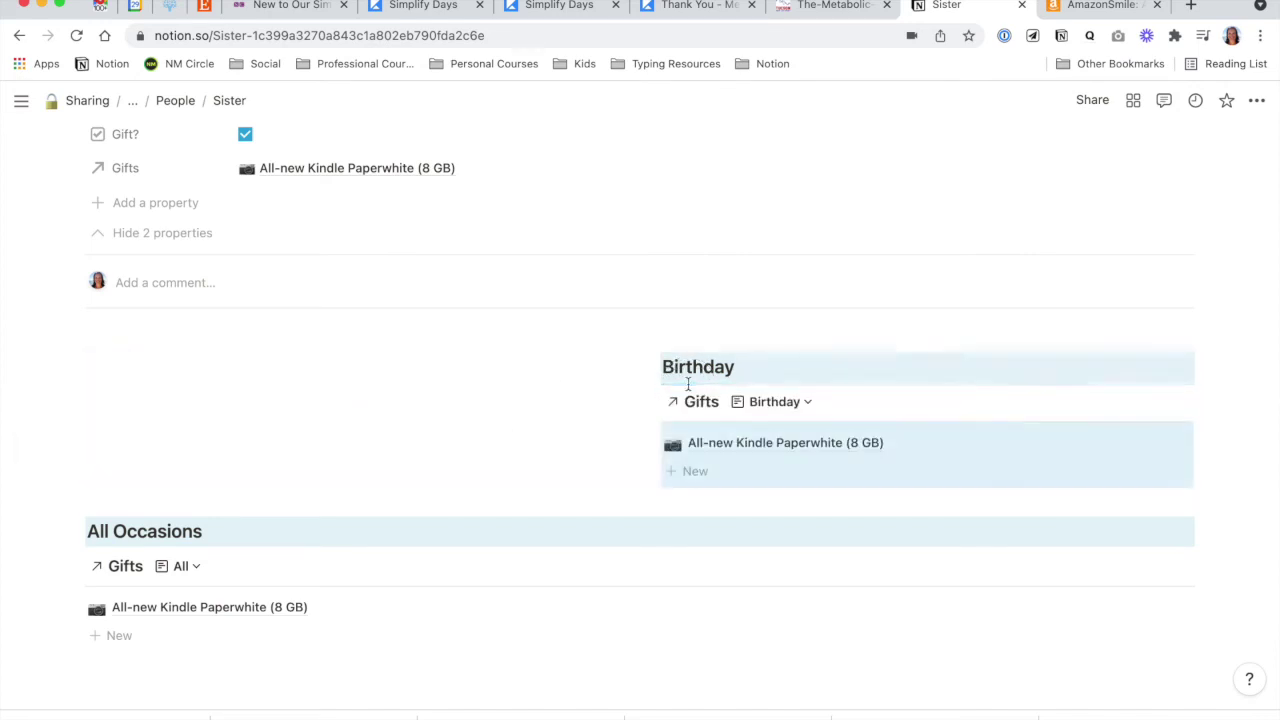
# Step: Enter Christmas in the empty column as a level-2 heading with a blue background
pyautogui.click(241, 370)
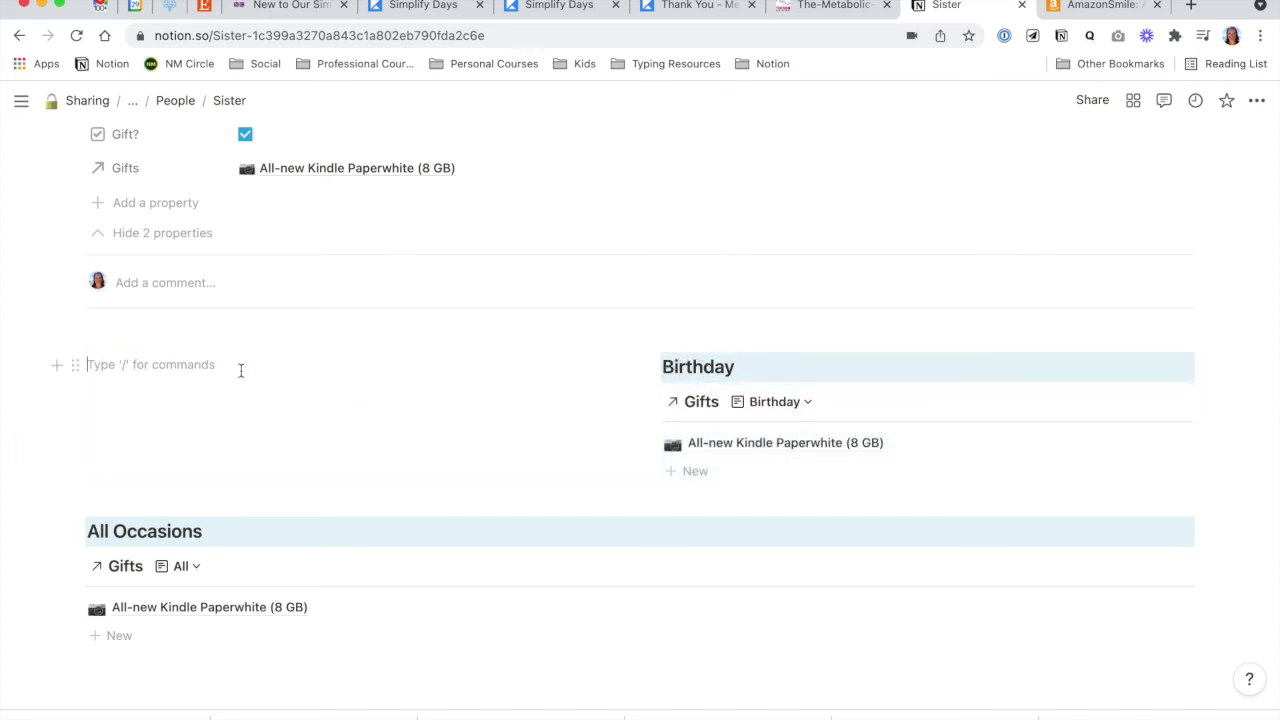
pyautogui.write('Christmas')
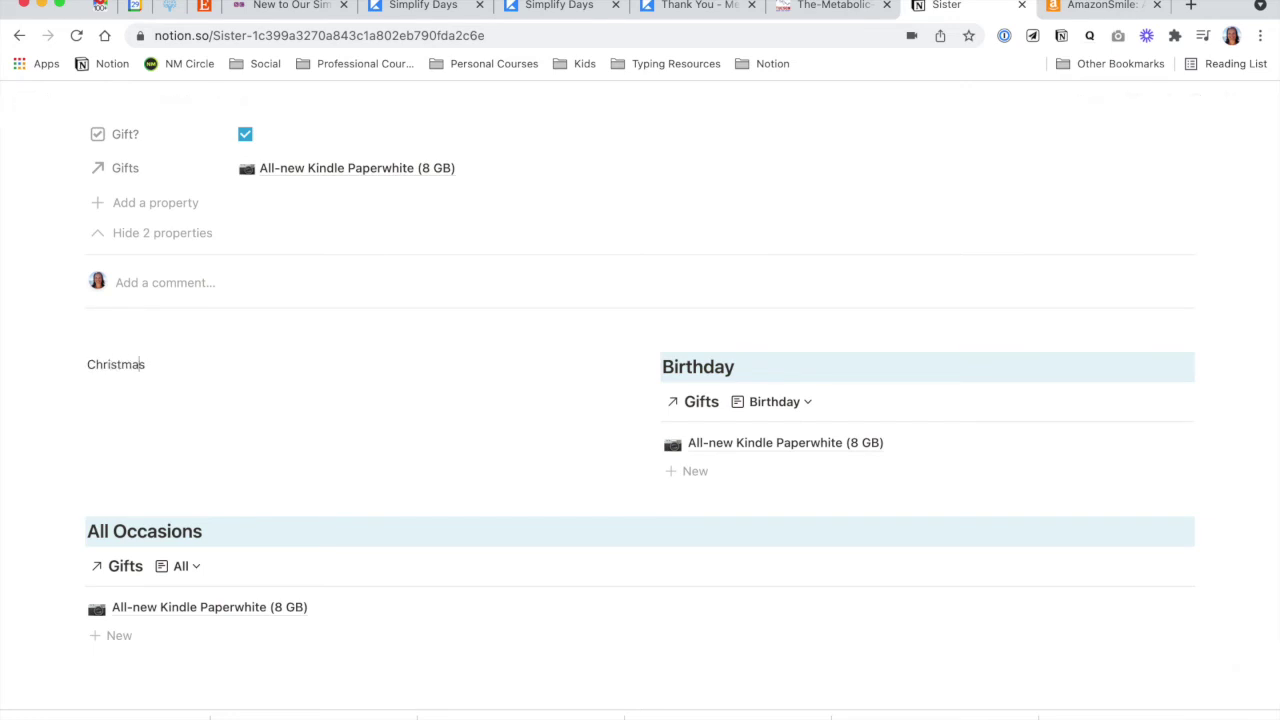
pyautogui.click(88, 364)
pyautogui.write('##')
pyautogui.press('space')
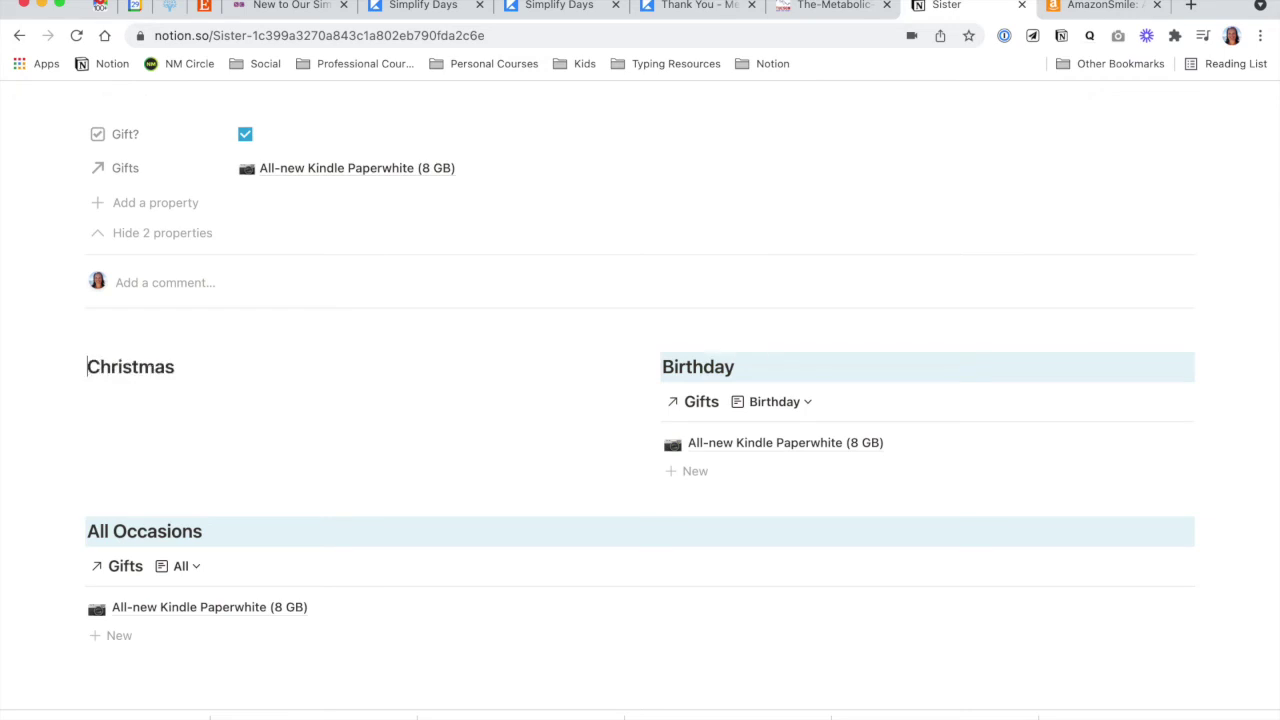
pyautogui.click(184, 366)
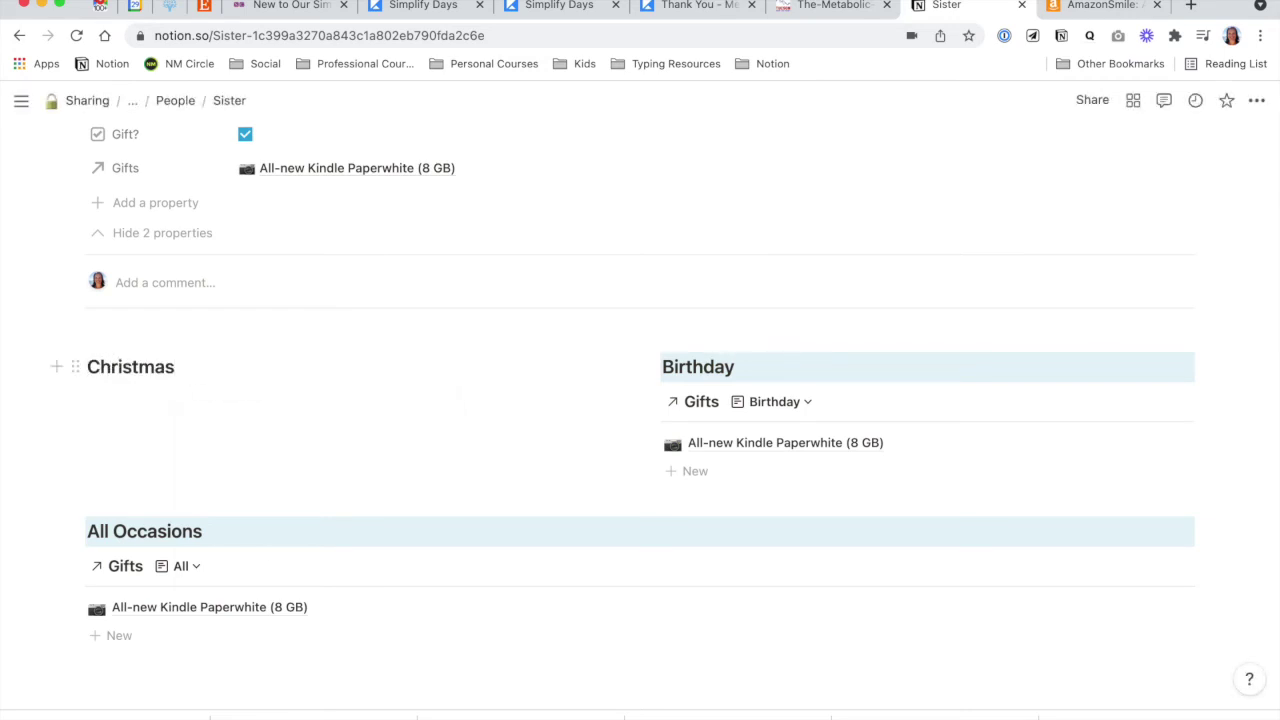
pyautogui.write('/tur')
pyautogui.press('BackSpace')
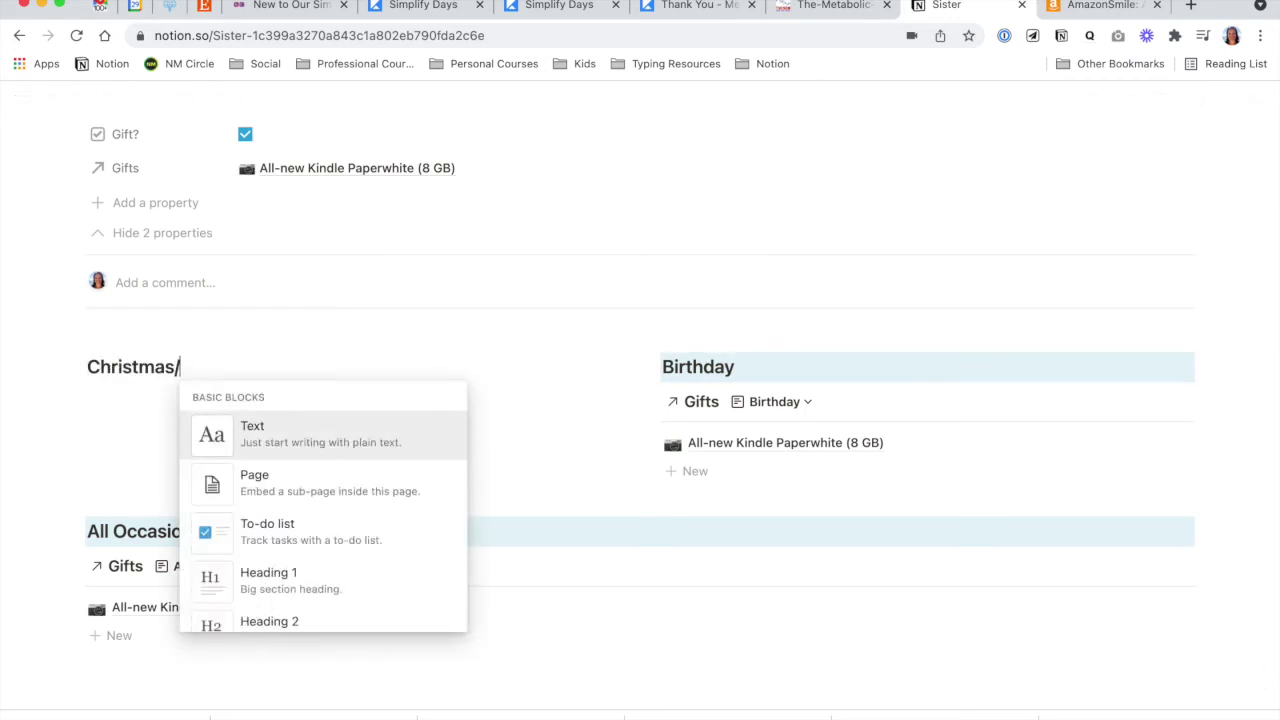
pyautogui.write('blue')
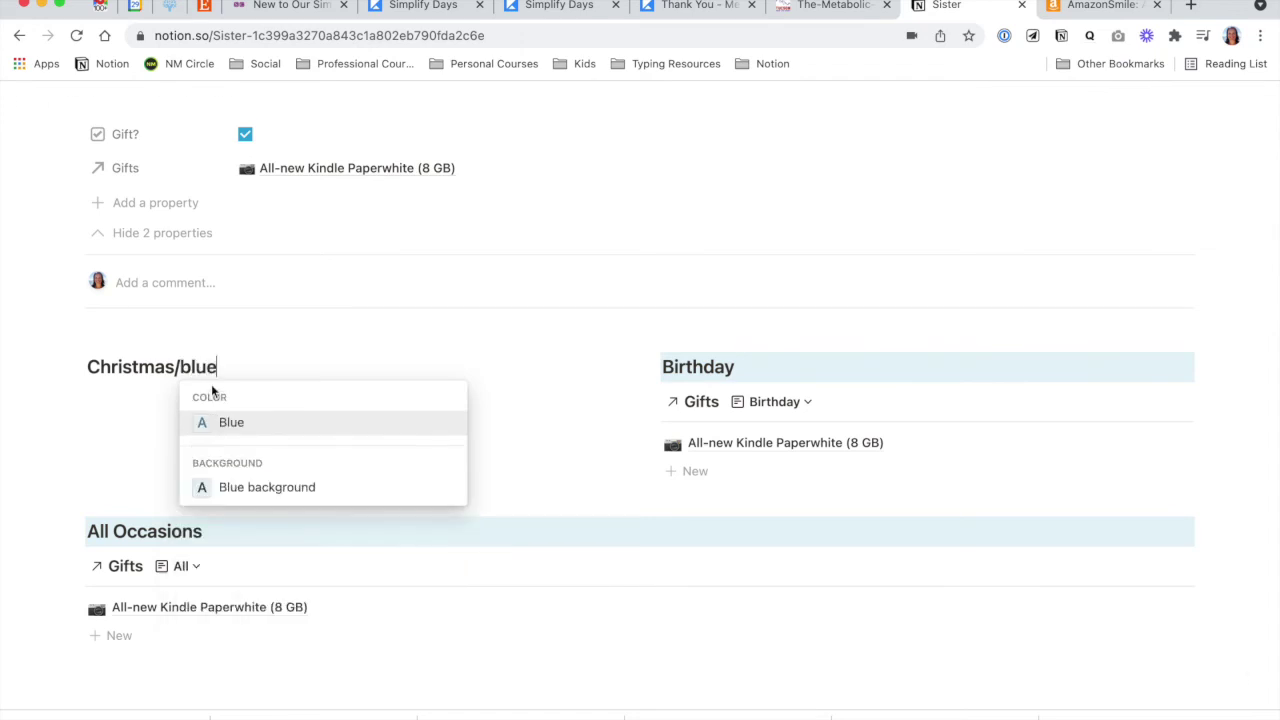
pyautogui.click(249, 489)
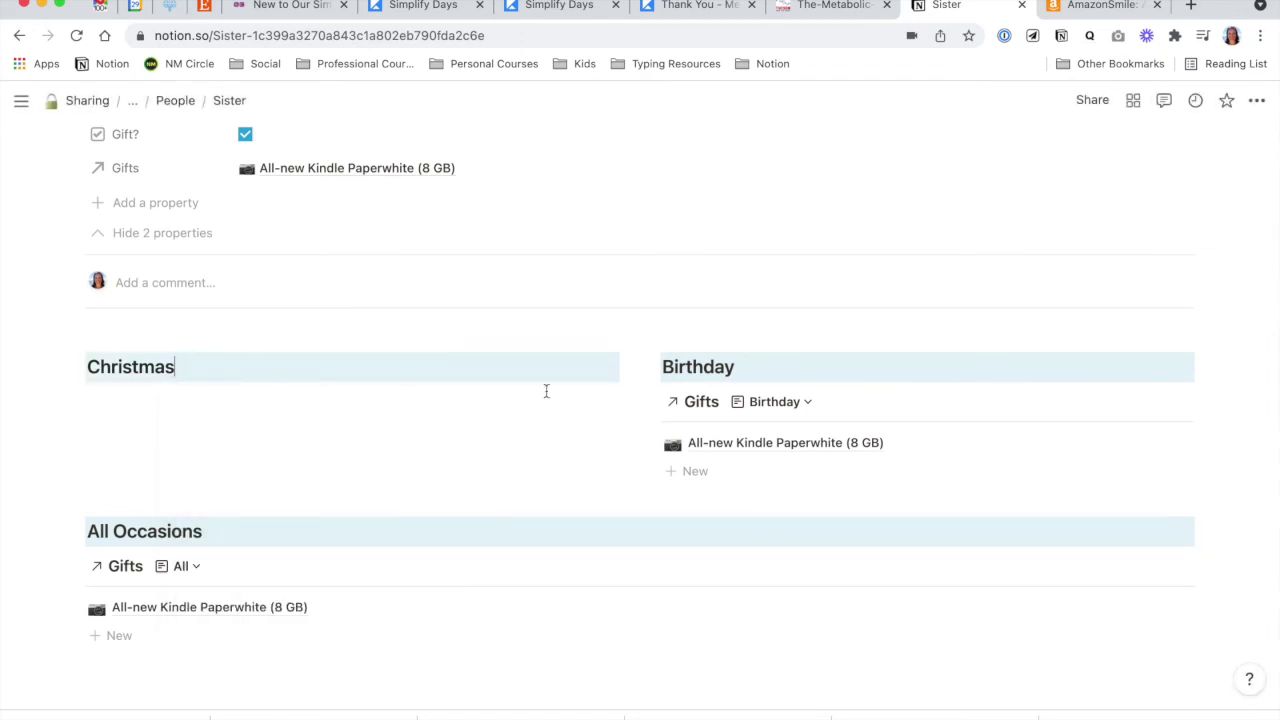
# Step: Copy the Birthday gift list under the Christmas heading and set the copy's Occassion filter to Christmas
pyautogui.moveTo(654, 401); pyautogui.dragTo(363, 400)
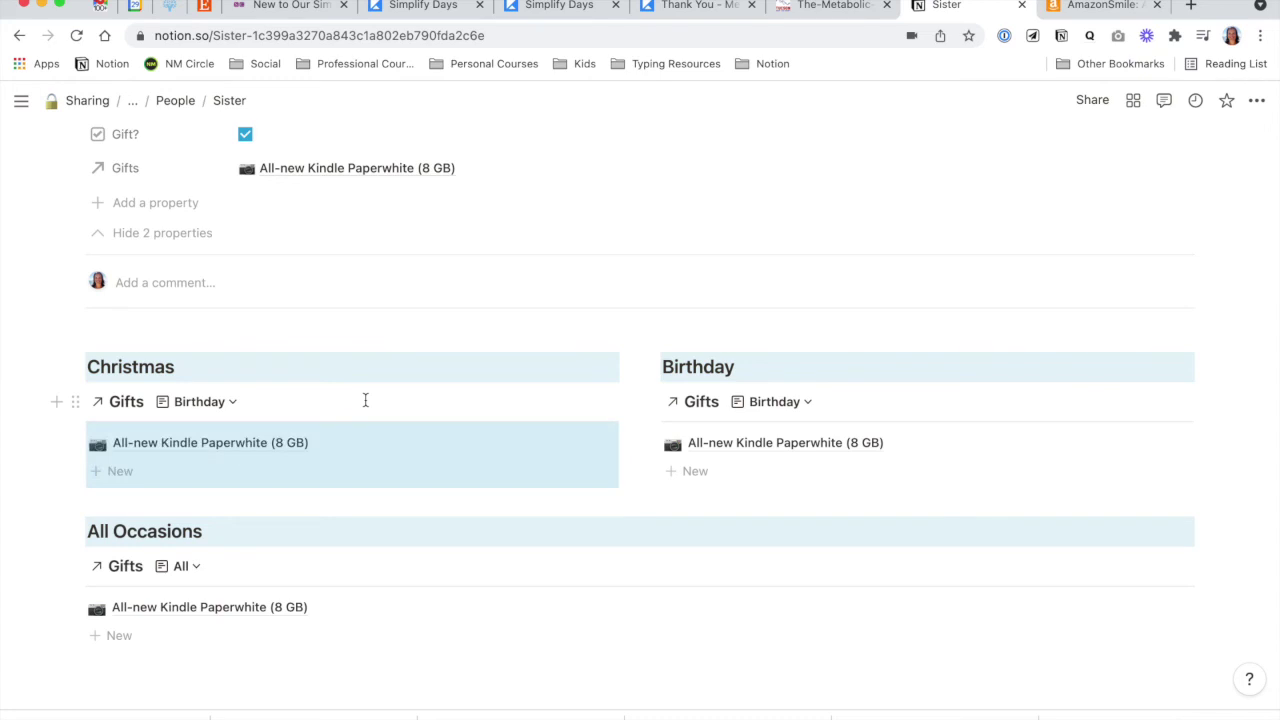
pyautogui.click(406, 400)
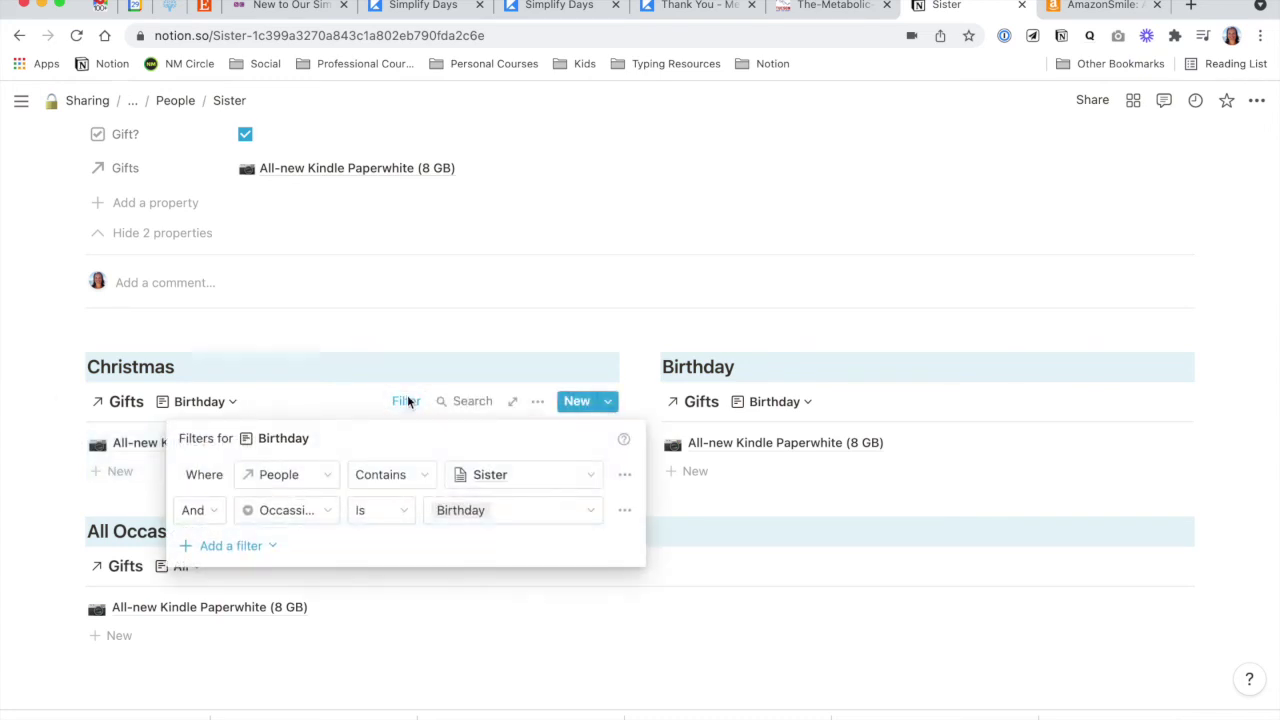
pyautogui.click(512, 521)
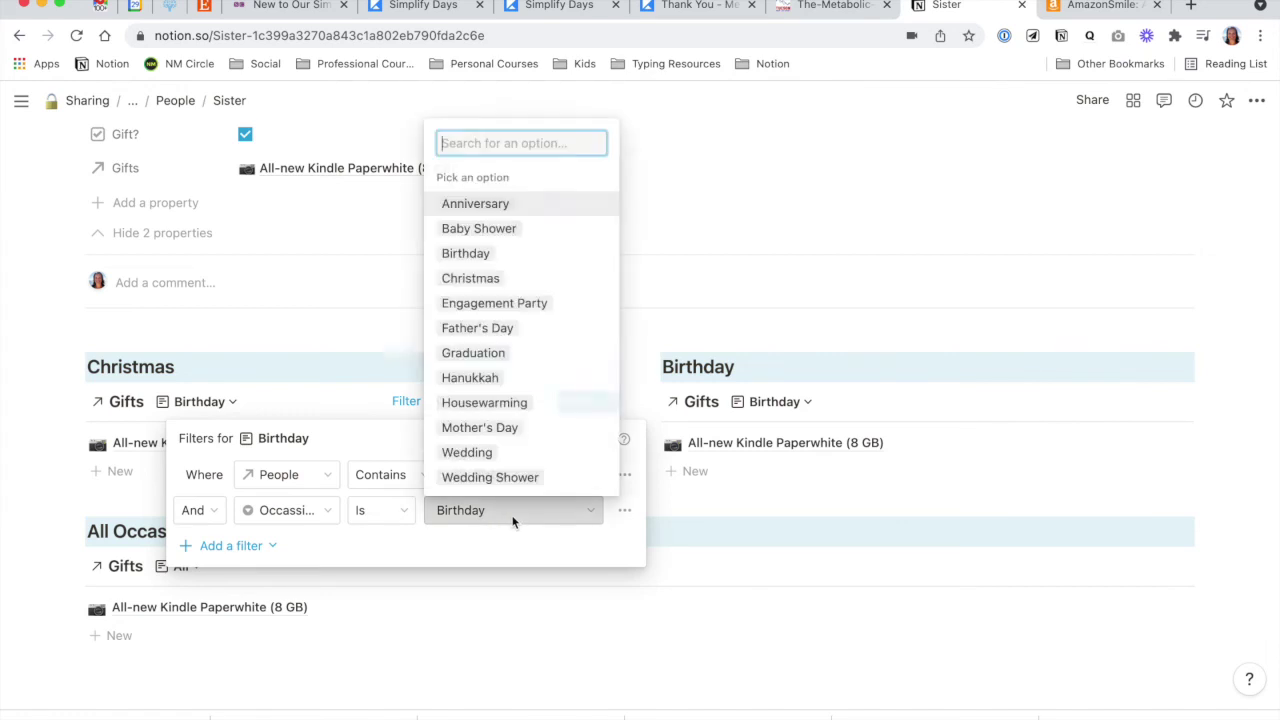
pyautogui.click(502, 278)
pyautogui.click(368, 314)
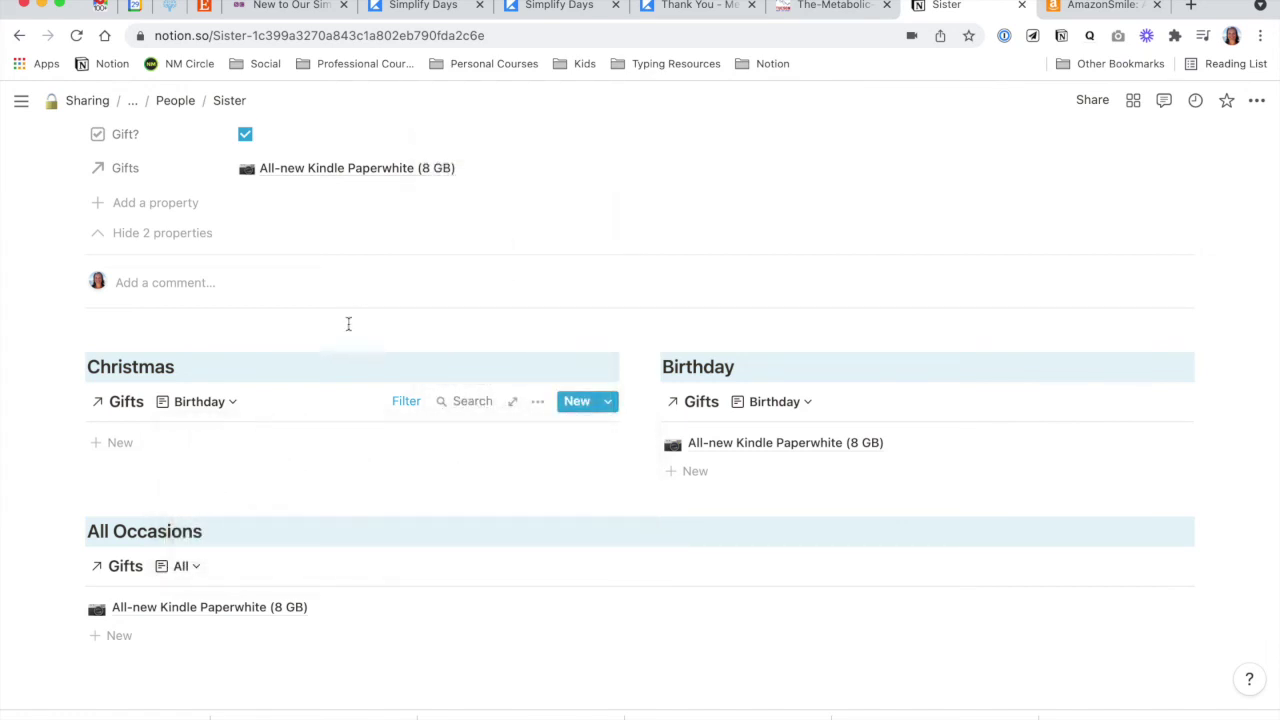
# Step: Rename the Birthday view of the gift list under the Christmas heading to Christmas
pyautogui.click(234, 404)
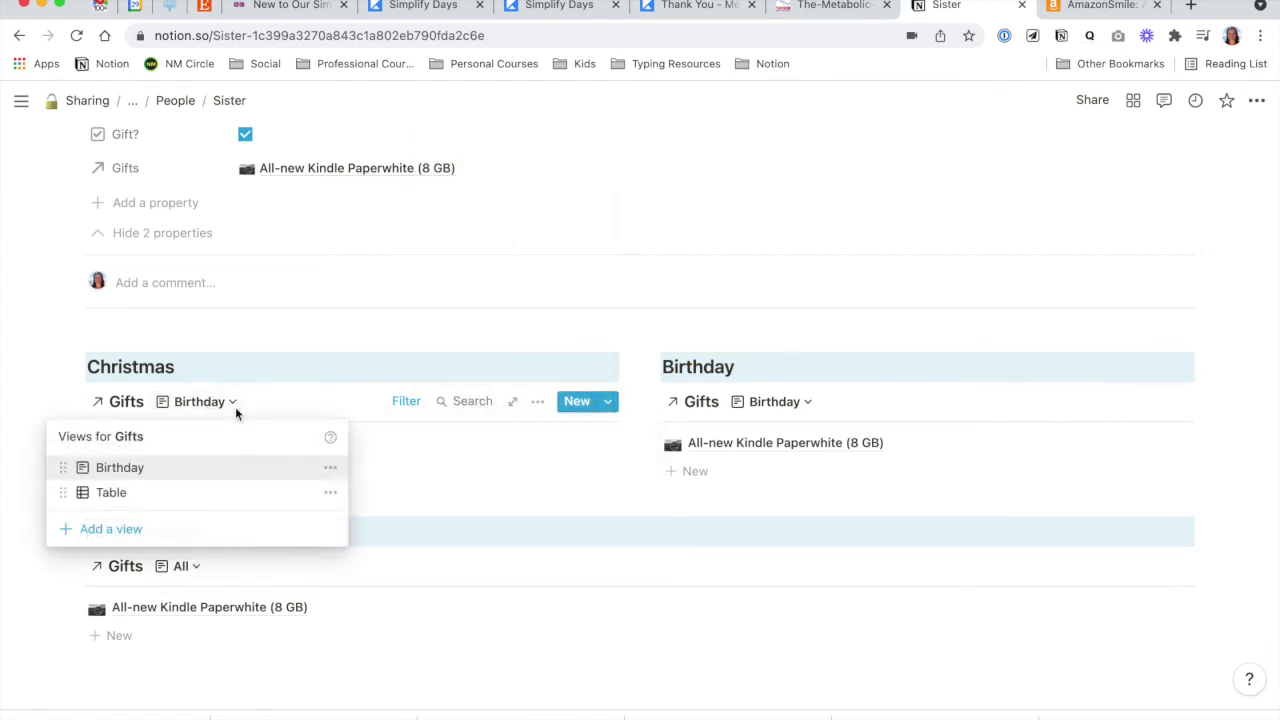
pyautogui.click(330, 467)
pyautogui.doubleClick(248, 287)
pyautogui.press('BackSpace')
pyautogui.write('Christmas')
pyautogui.press('Return')
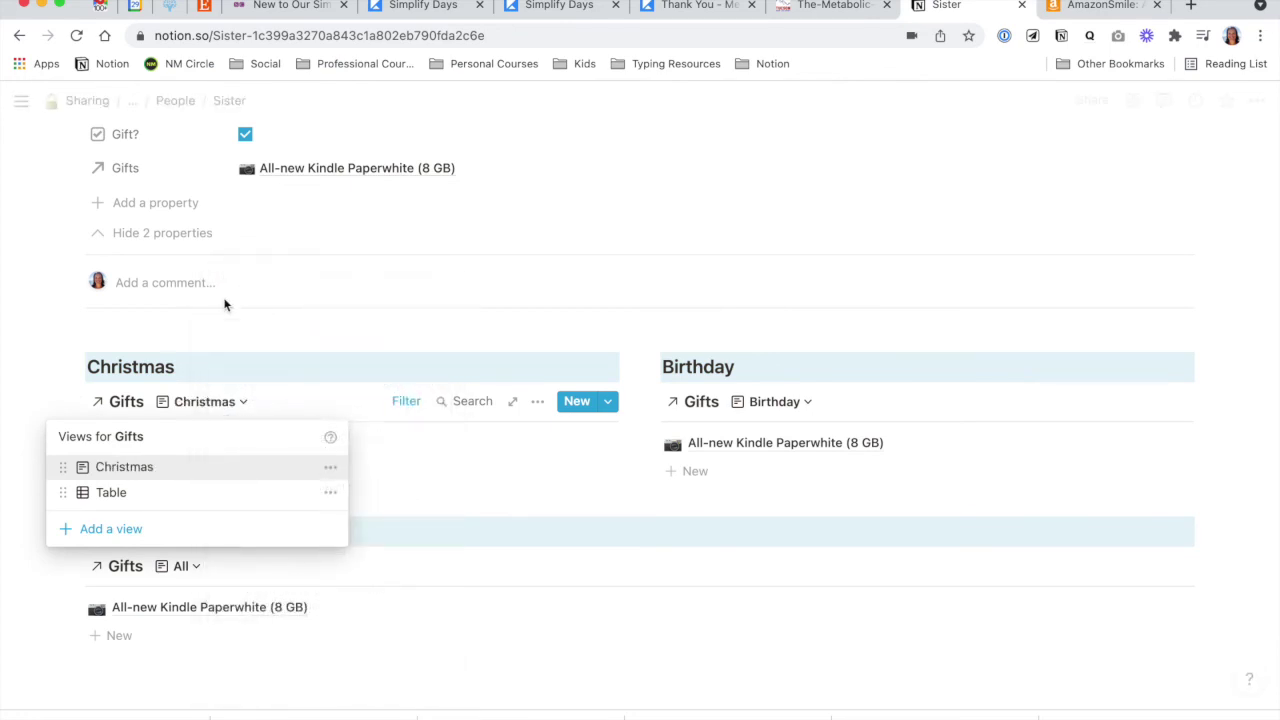
pyautogui.press('Escape')
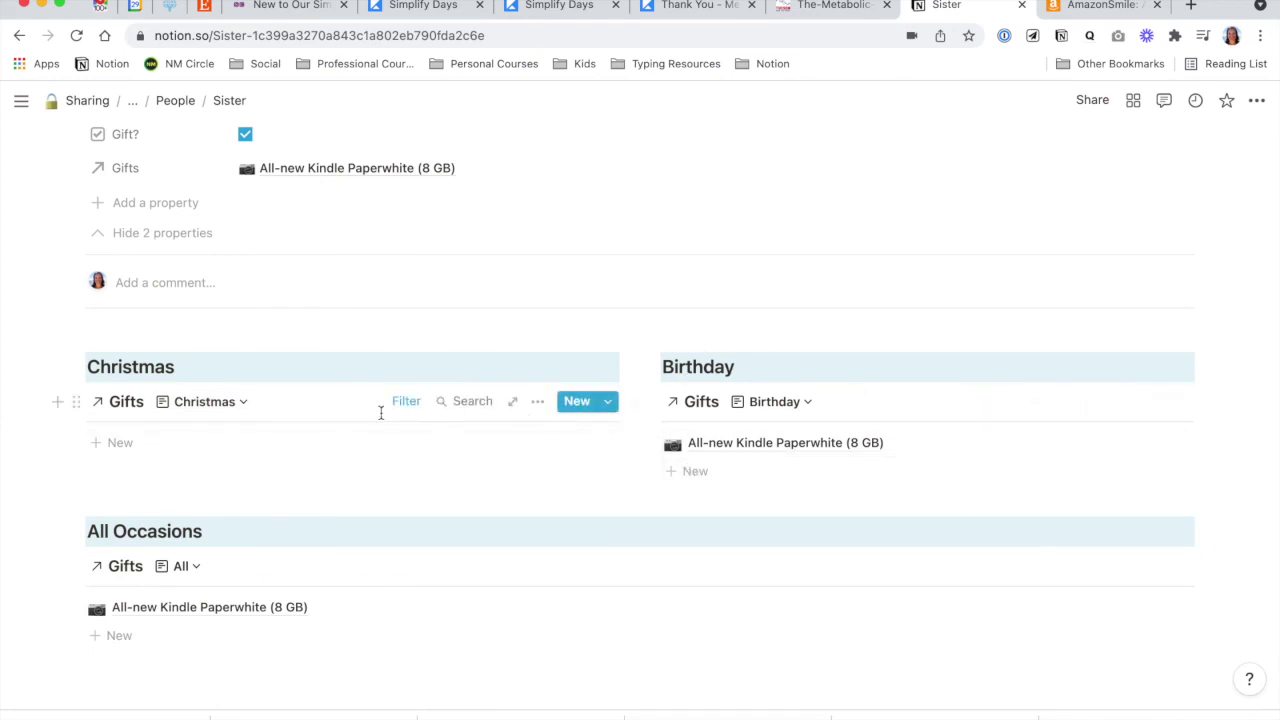
# Step: Add an icon to the Sister page, choosing a light-skinned variant of the woman in tuxedo emoji
pyautogui.scroll(3, 634, 346)
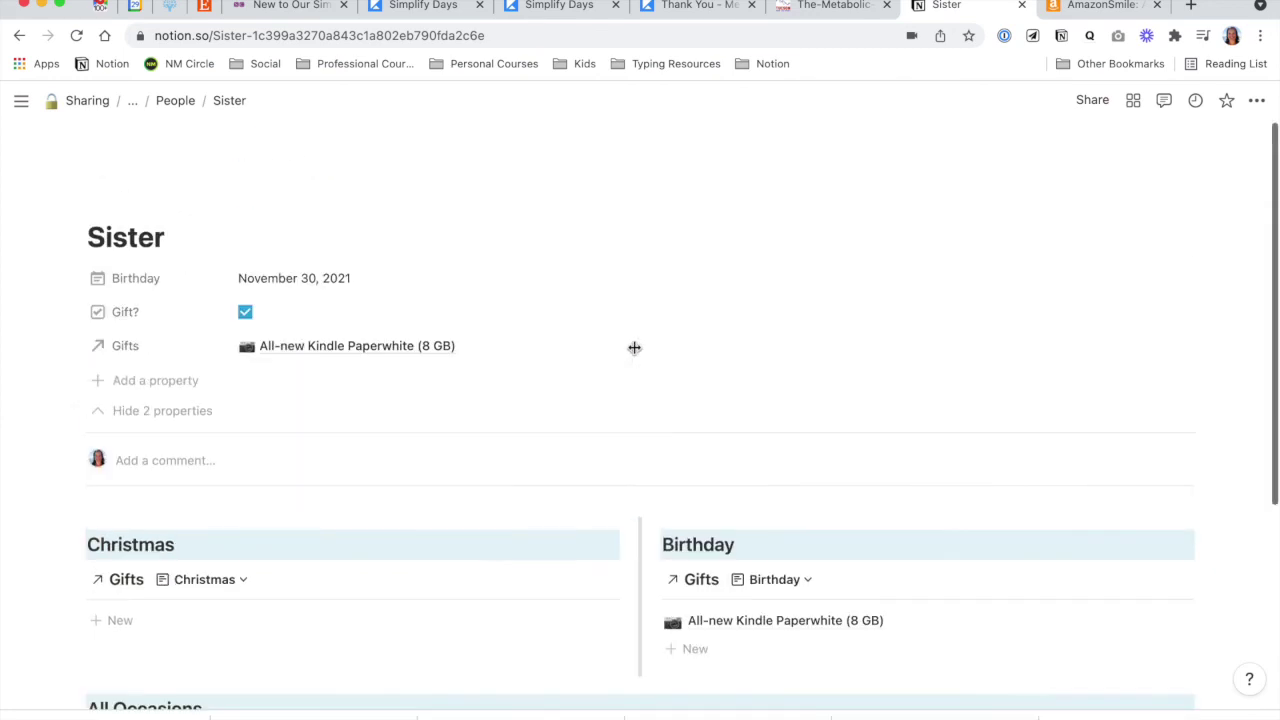
pyautogui.click(132, 204)
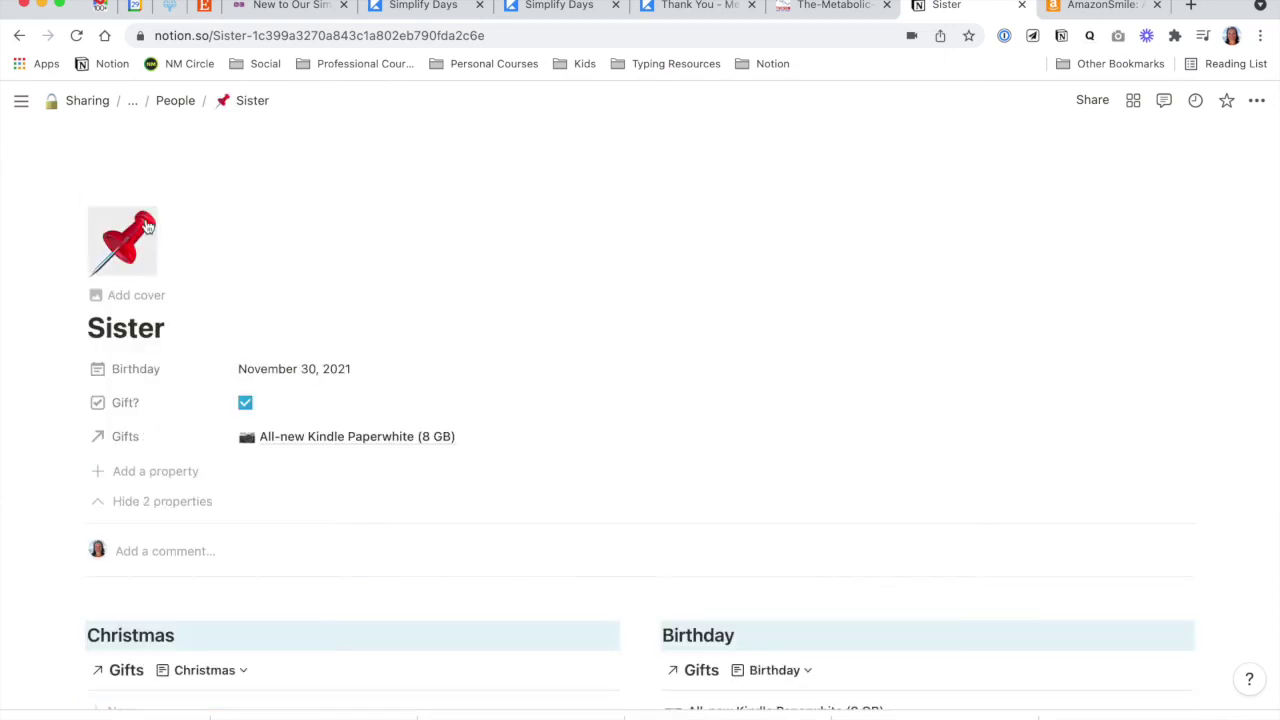
pyautogui.click(127, 238)
pyautogui.write('woman')
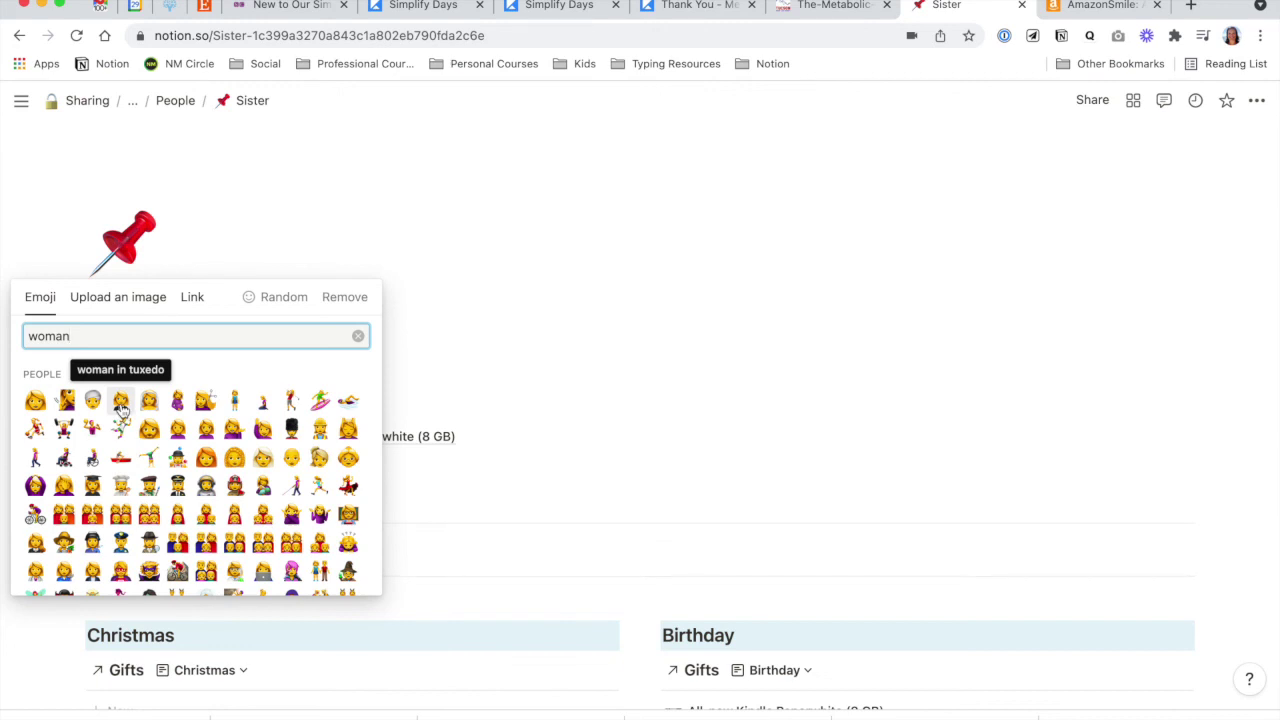
pyautogui.click(121, 402)
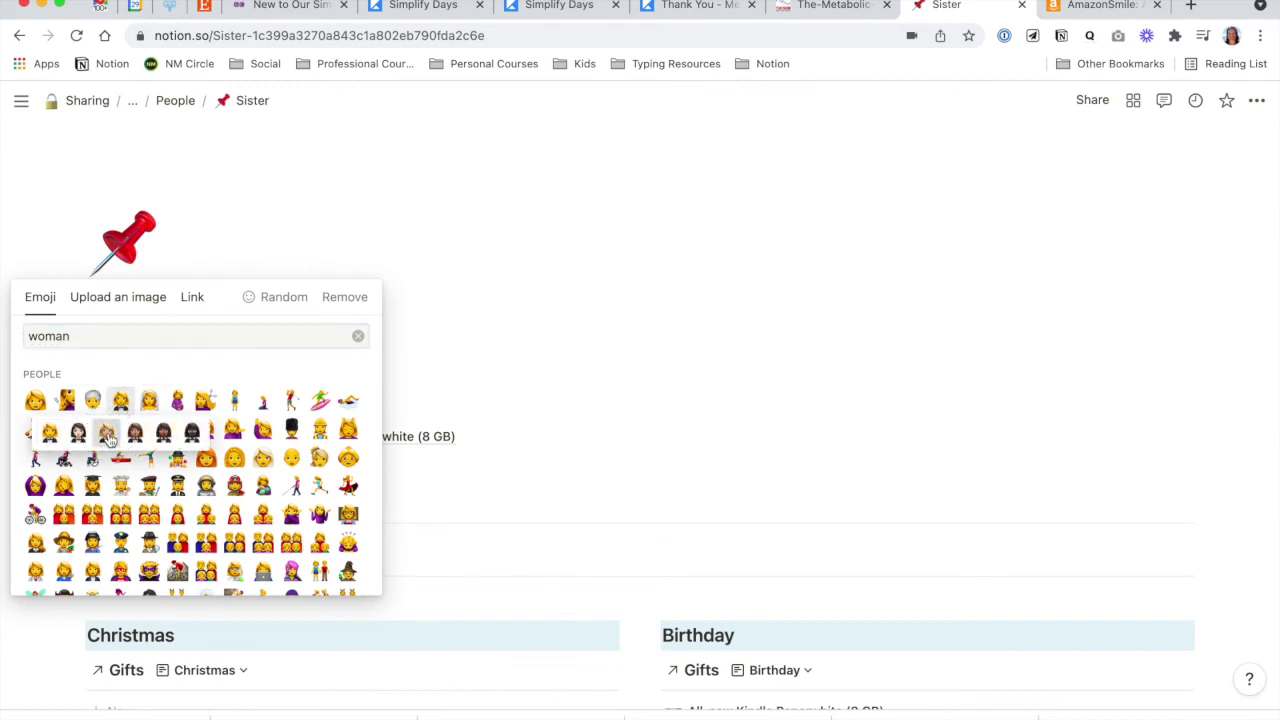
pyautogui.click(107, 433)
pyautogui.scroll(-5, 424, 322)
pyautogui.scroll(4, 424, 322)
pyautogui.scroll(-1, 424, 322)
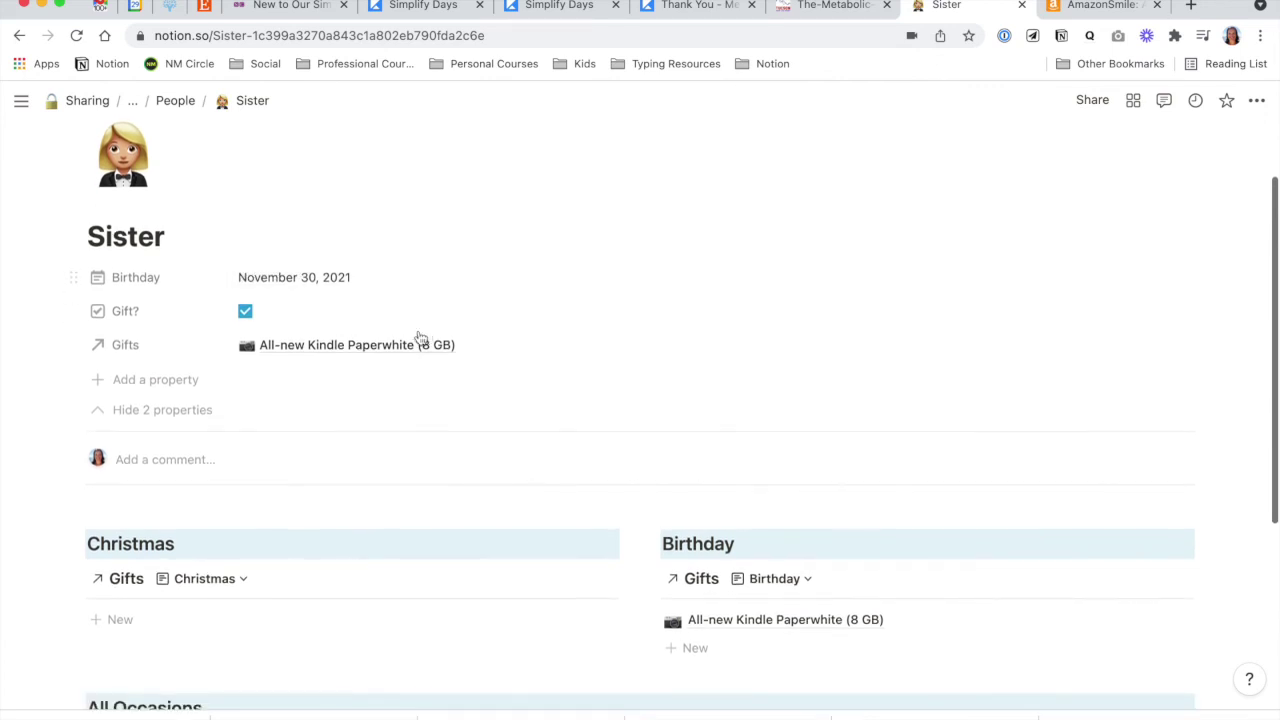
# Step: Collapse the Gift? and Gifts properties on the Sister page
pyautogui.click(171, 418)
pyautogui.scroll(-4, 427, 391)
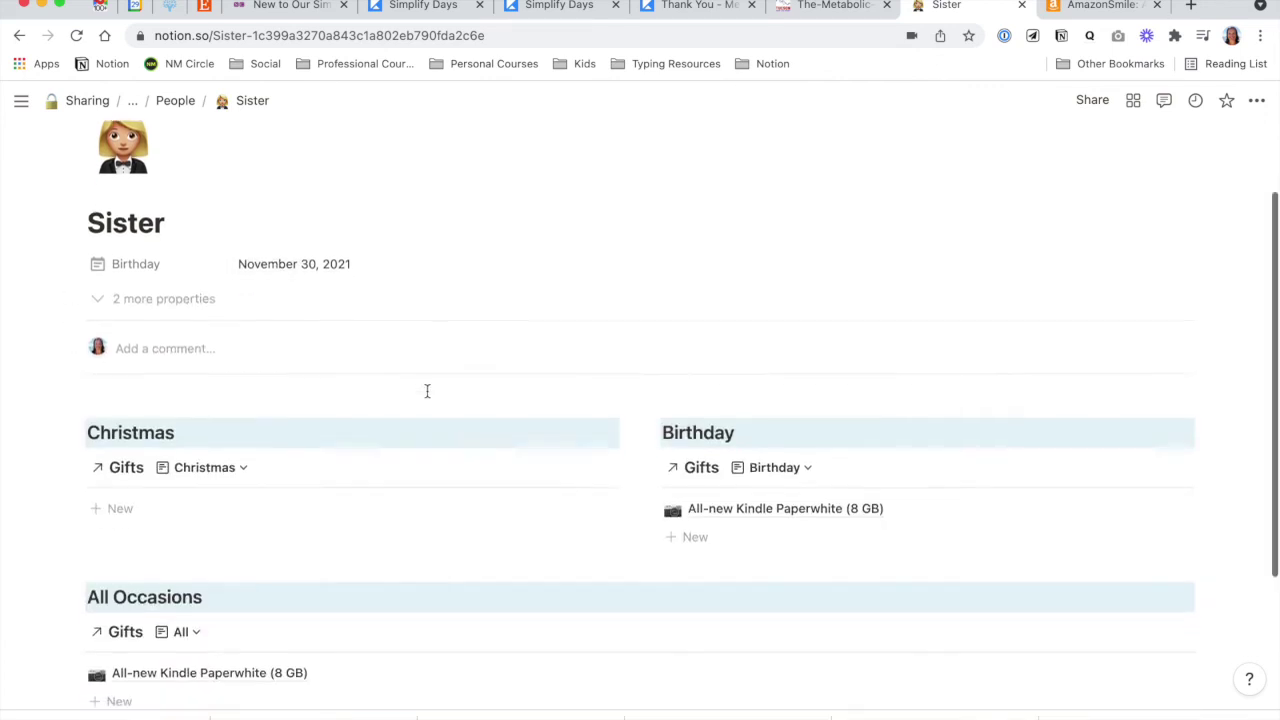
pyautogui.scroll(-1, 427, 391)
pyautogui.scroll(5, 428, 391)
# Step: Return to the Wish List and Gift Tracker page, preview the Mom page and close it
pyautogui.hscroll(-5, 428, 391)
pyautogui.hscroll(-5, 428, 397)
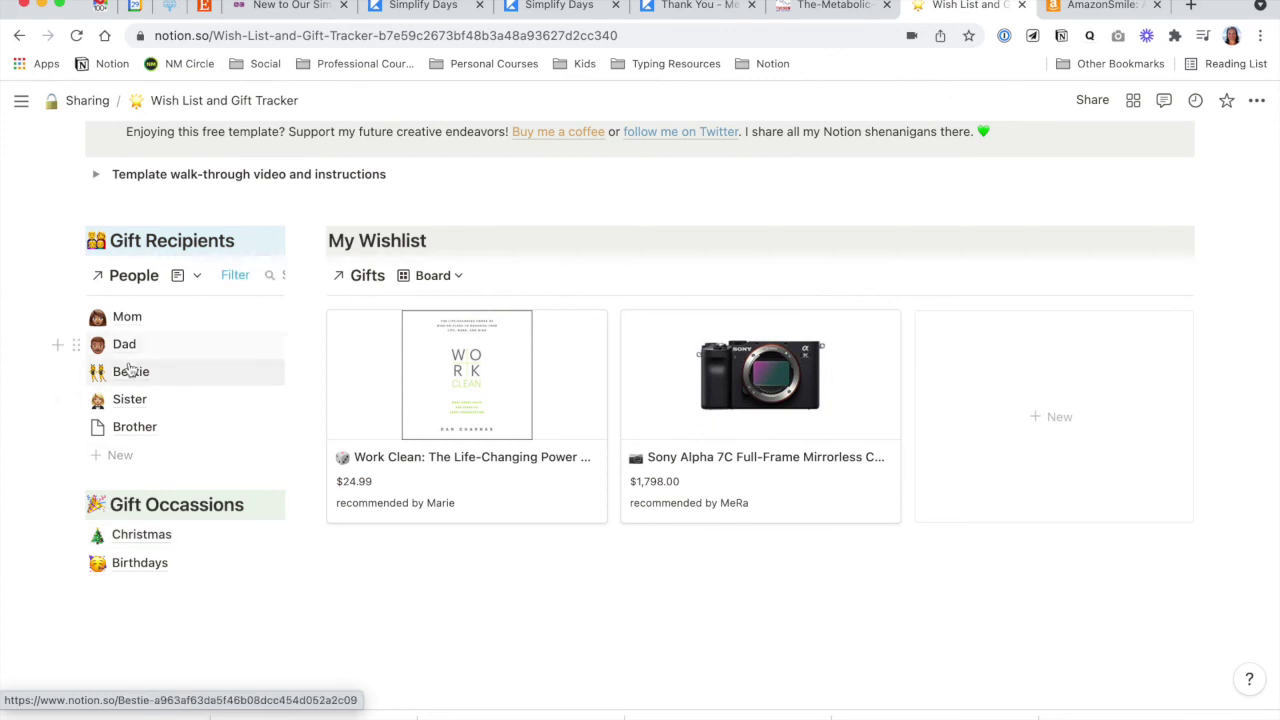
pyautogui.click(132, 320)
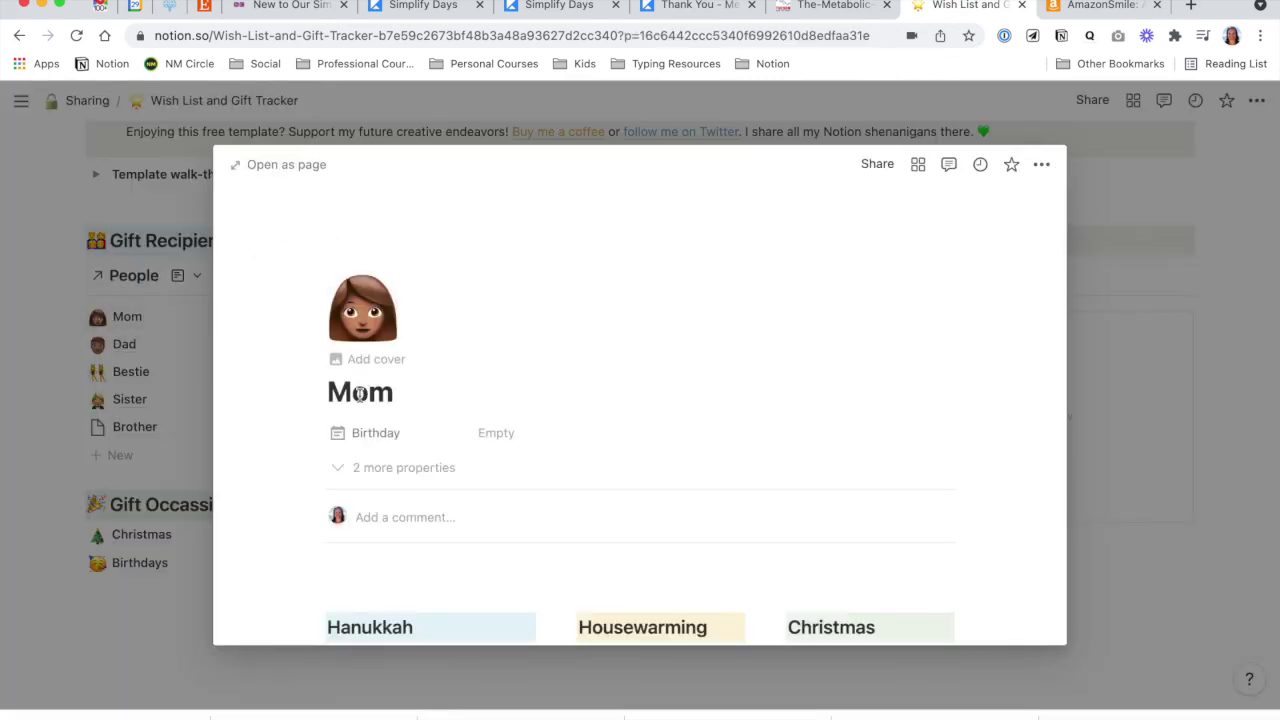
pyautogui.click(30, 420)
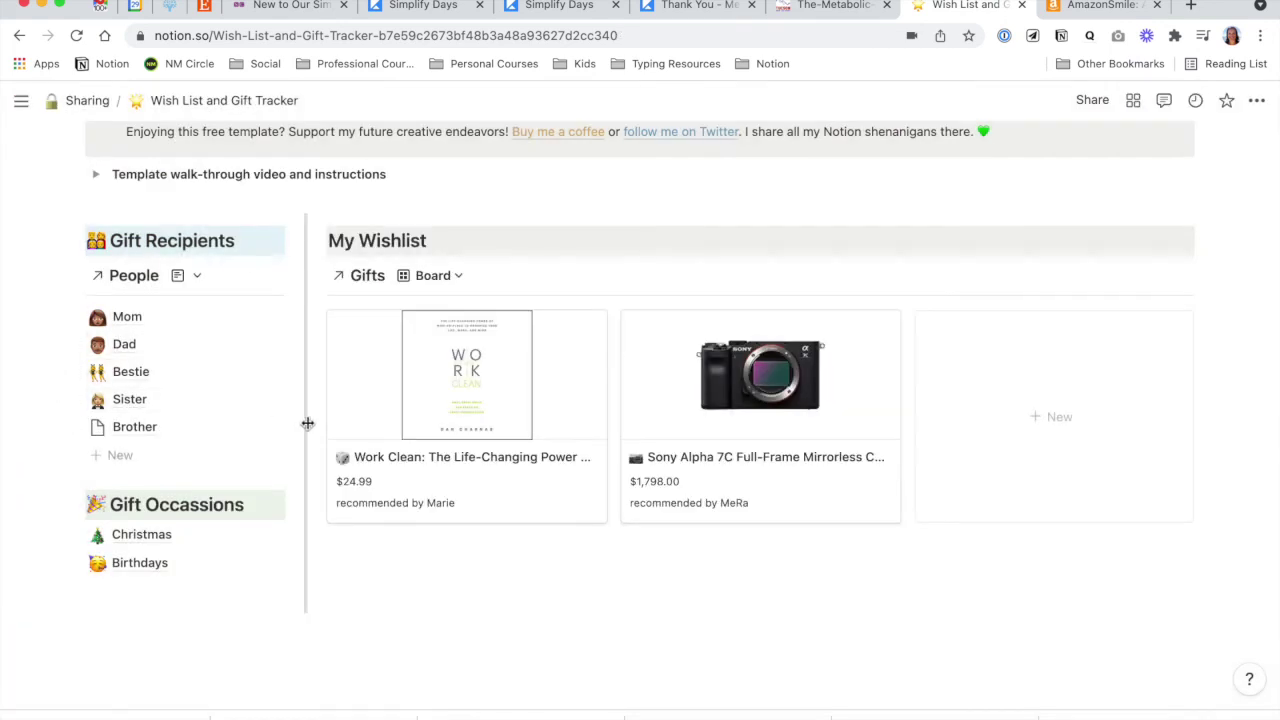
# Step: Look over the Wish List and Gift Tracker dashboard from the cover through Gift Recipients, Gift Occassions and My Wishlist
pyautogui.scroll(-3, 308, 423)
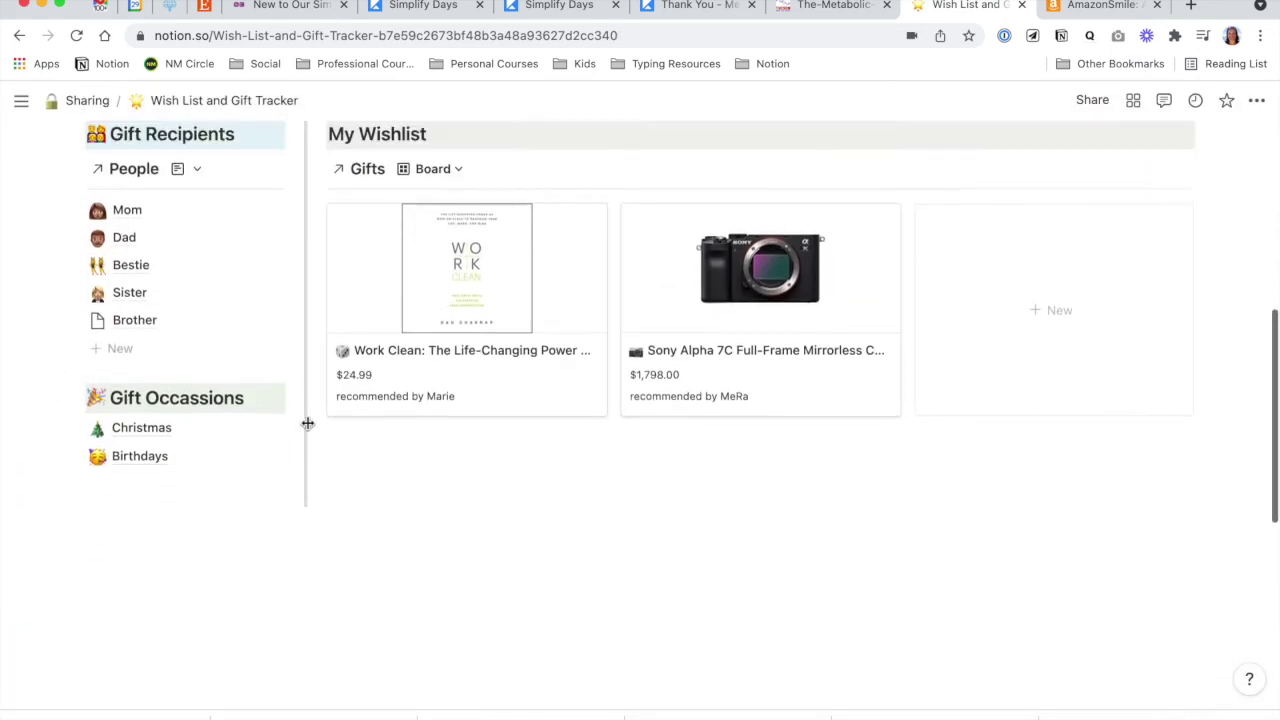
pyautogui.scroll(4, 308, 423)
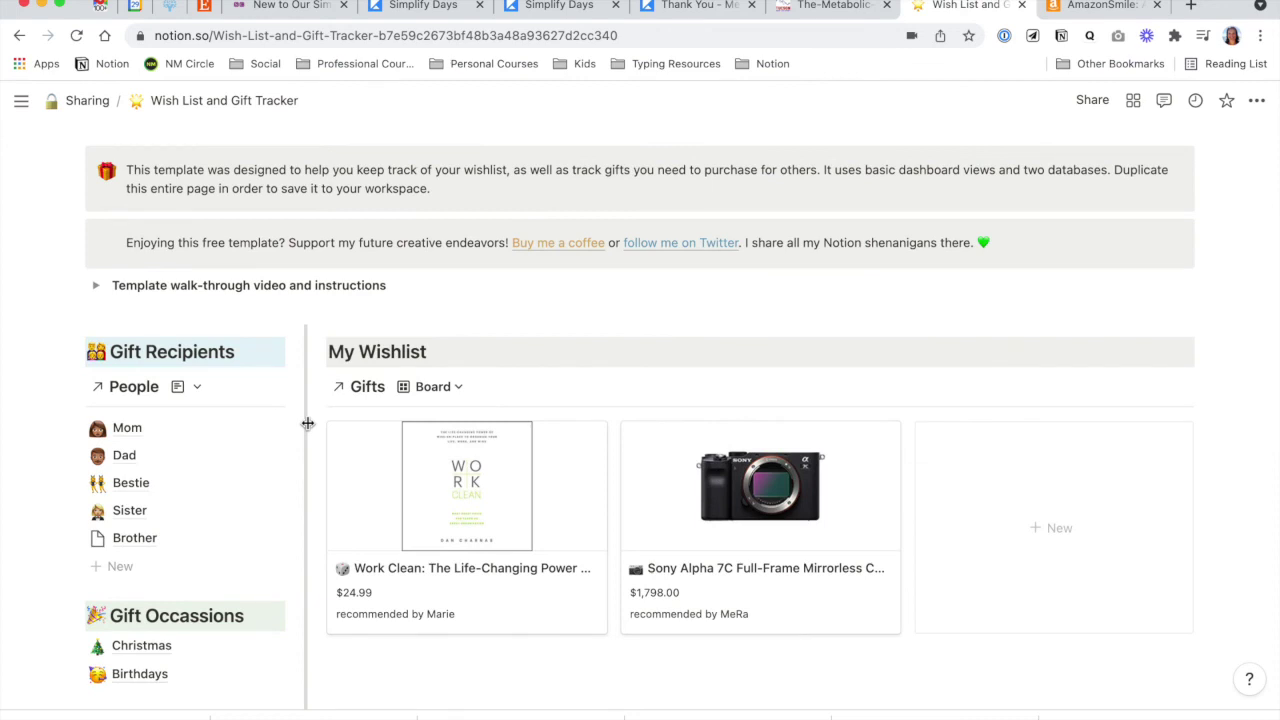
pyautogui.scroll(-3, 308, 423)
pyautogui.scroll(5, 308, 423)
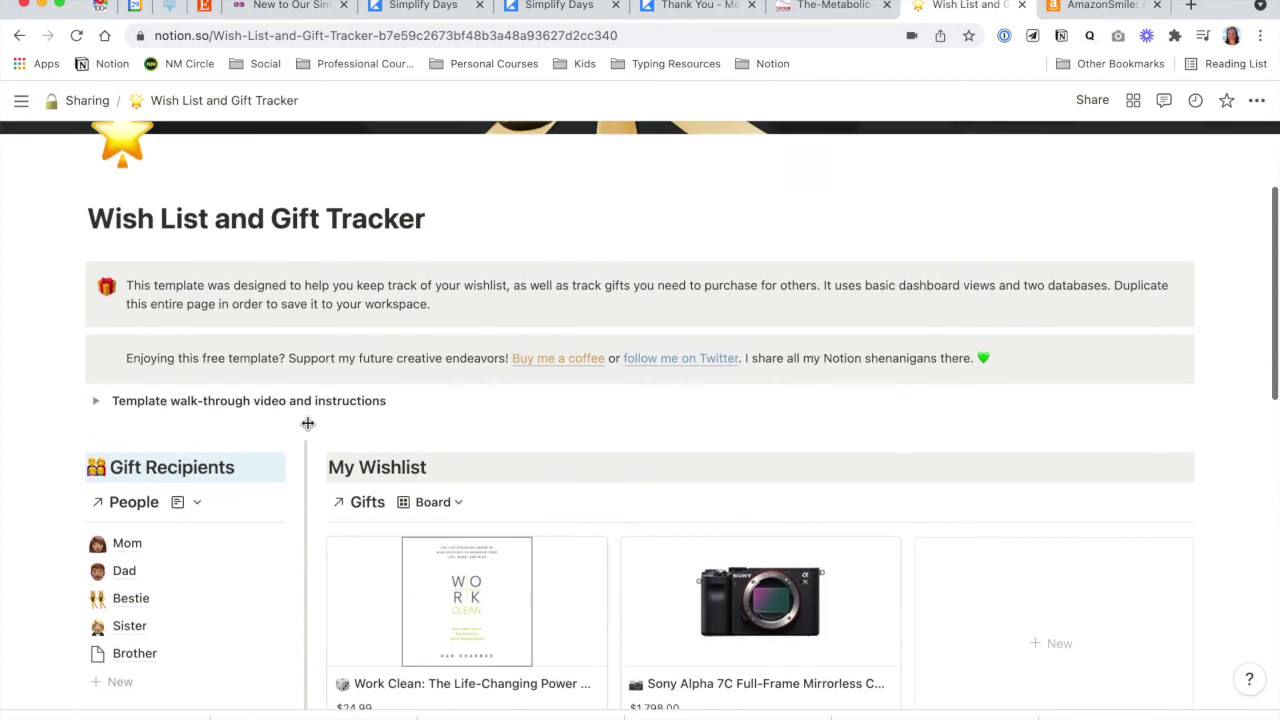
pyautogui.scroll(3, 308, 423)
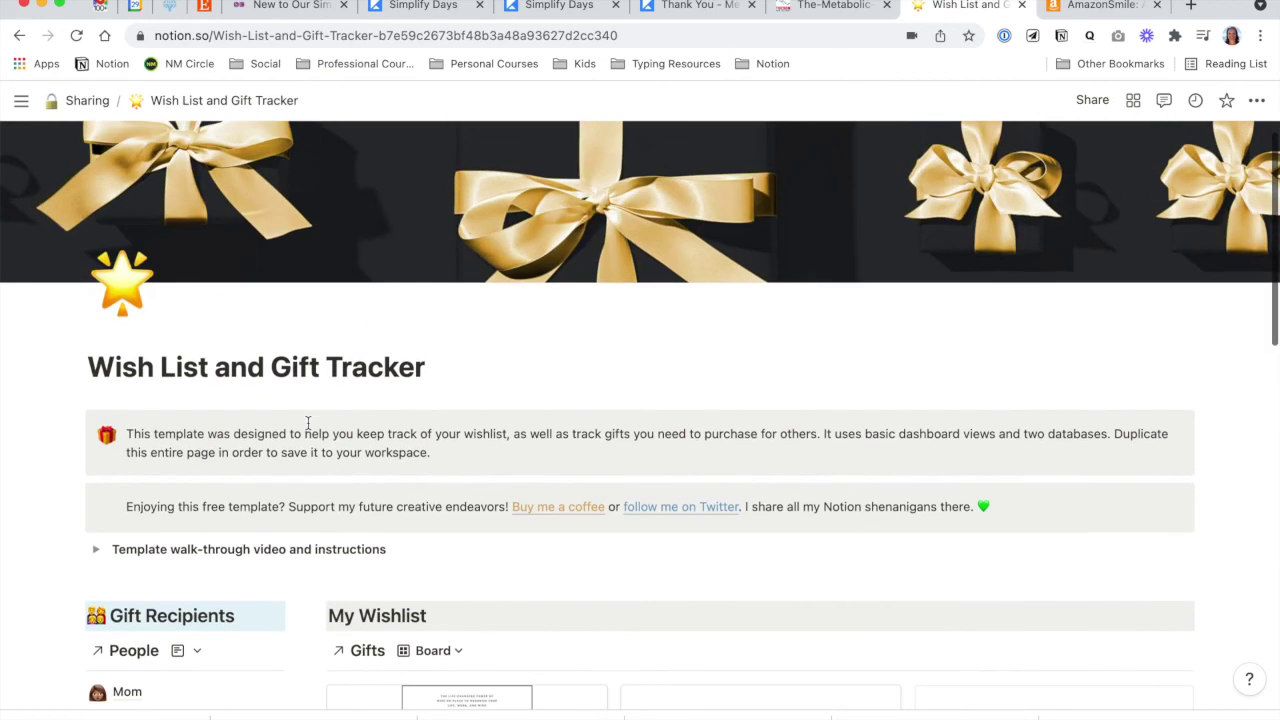
pyautogui.scroll(1, 308, 423)
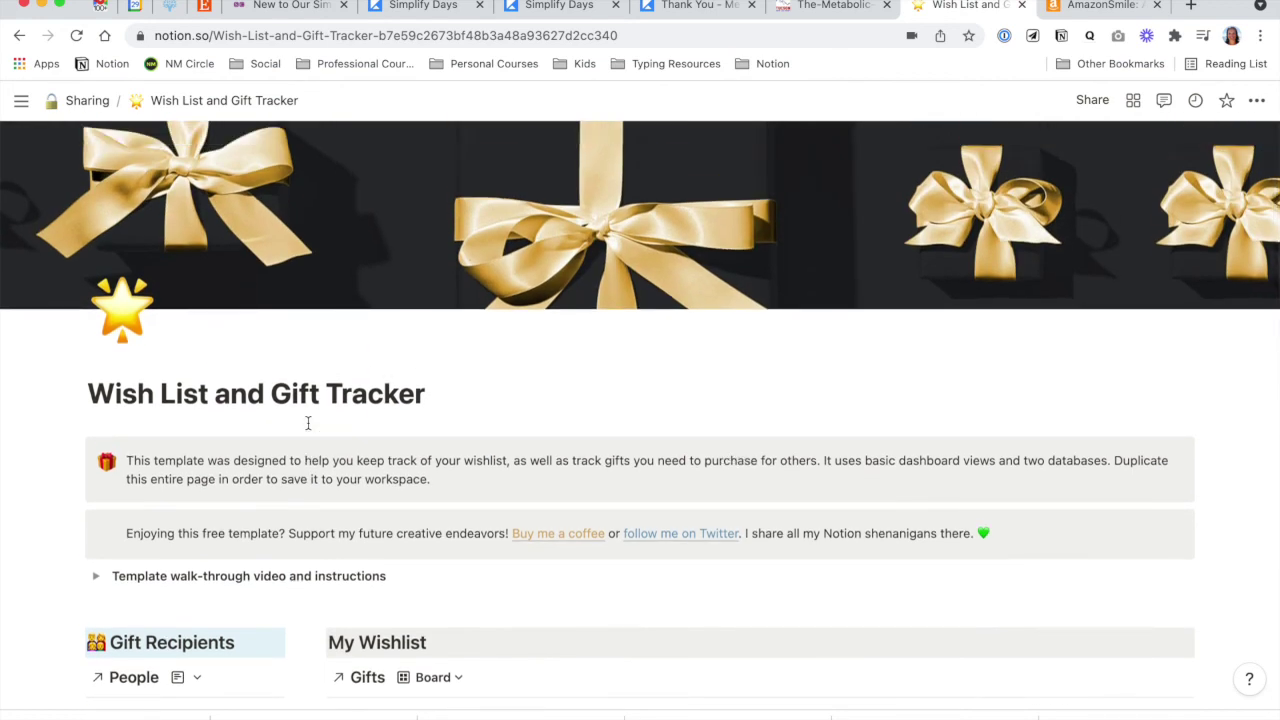
pyautogui.scroll(-3, 308, 423)
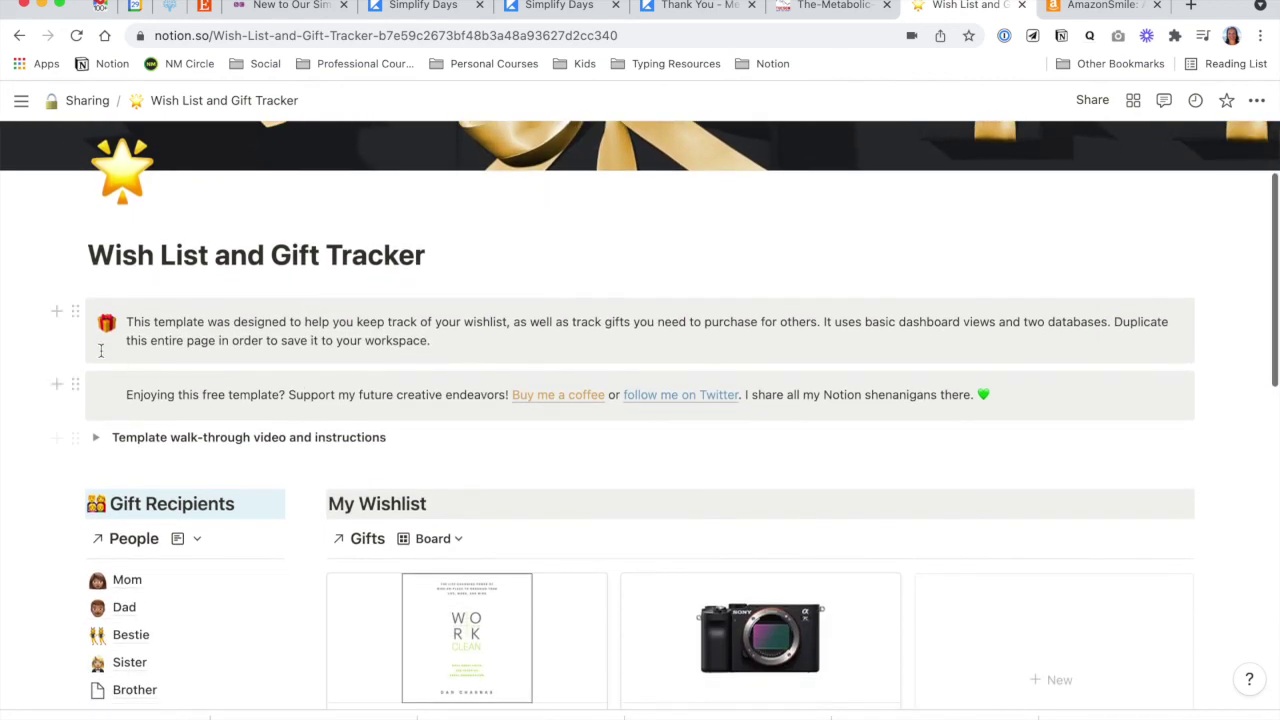
# Step: Highlight the two intro callouts, the walk-through toggle and the blank line beneath it, and clear the selection
pyautogui.moveTo(38, 310); pyautogui.dragTo(198, 453)
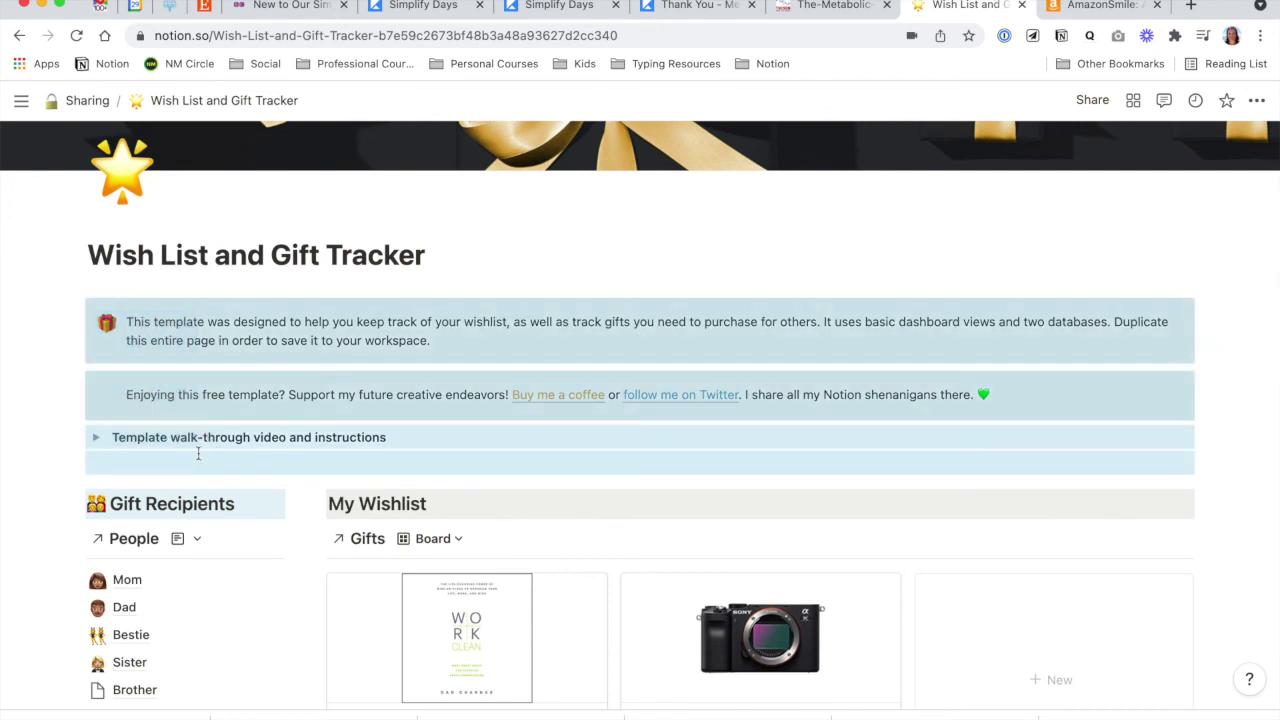
pyautogui.scroll(-6, 198, 455)
pyautogui.scroll(5, 197, 457)
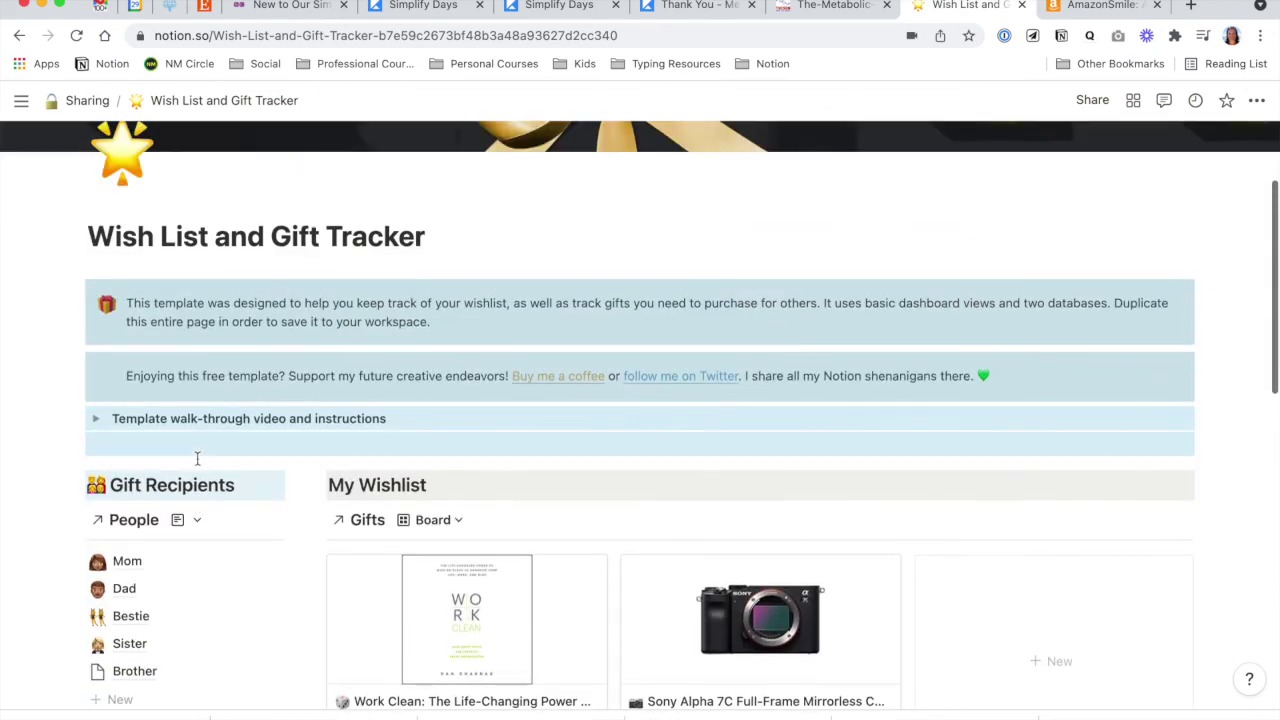
pyautogui.click(308, 468)
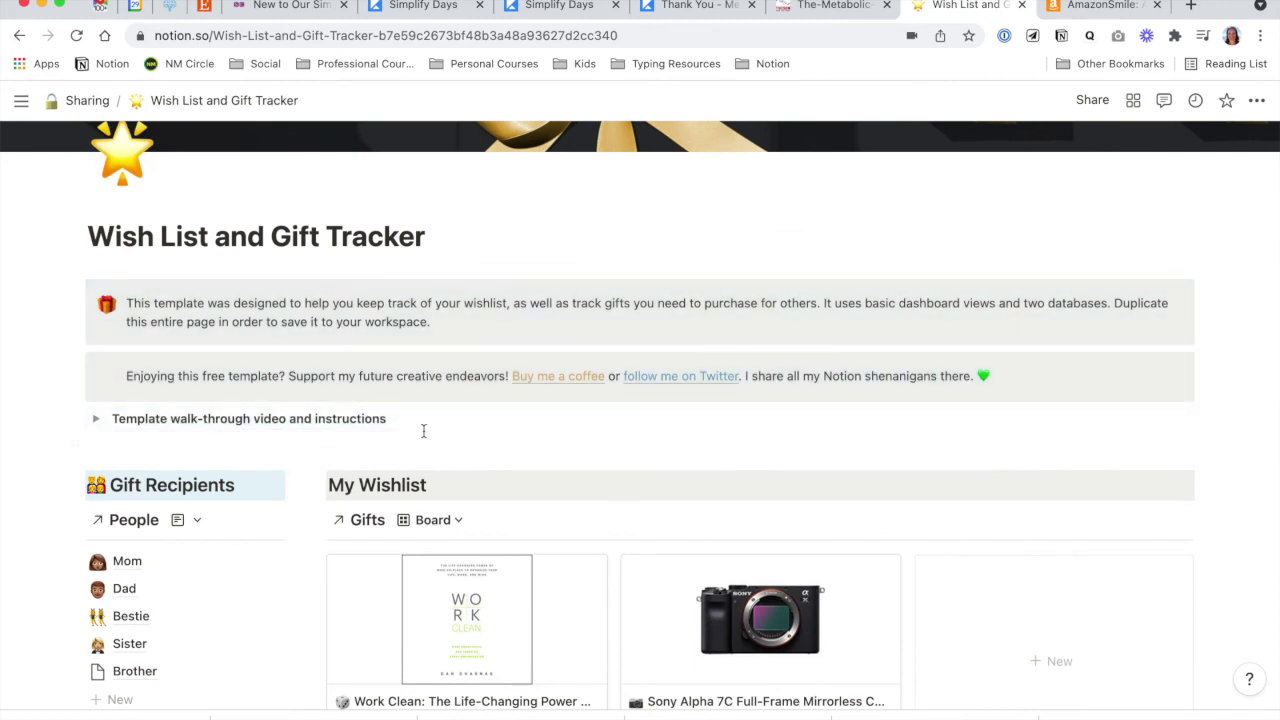